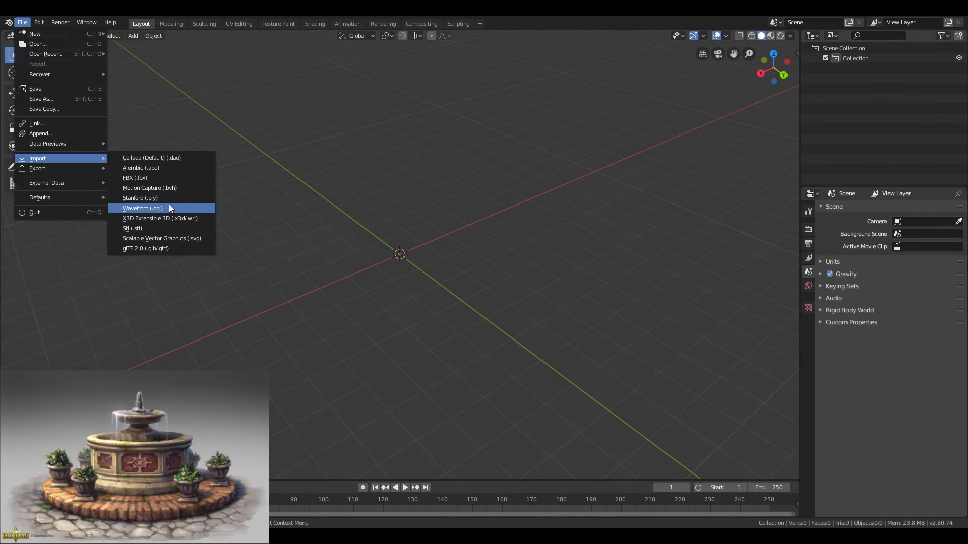
Import the Wavefront OBJ file Generic_Male_Low_Poly_Base_Mesh_V01 into the scene.
{"action": "left_click", "coordinate": [168, 208]}
{"action": "double_click", "coordinate": [217, 83]}
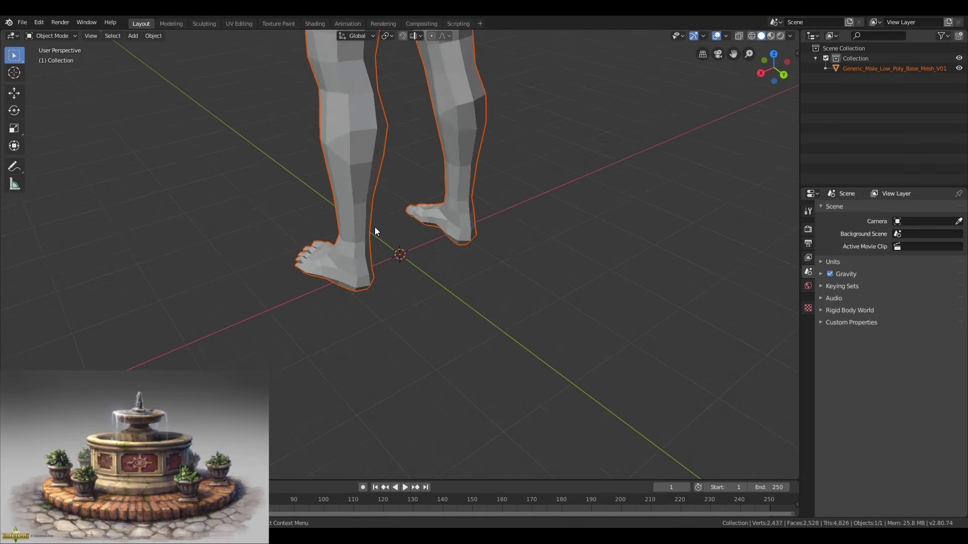
{"action": "scroll", "coordinate": [374, 227], "scroll_direction": "down", "scroll_amount": 2}
{"action": "middle_click_drag", "start_coordinate": [374, 227], "coordinate": [489, 174]}
{"action": "scroll", "coordinate": [467, 168], "scroll_direction": "down", "scroll_amount": 3}
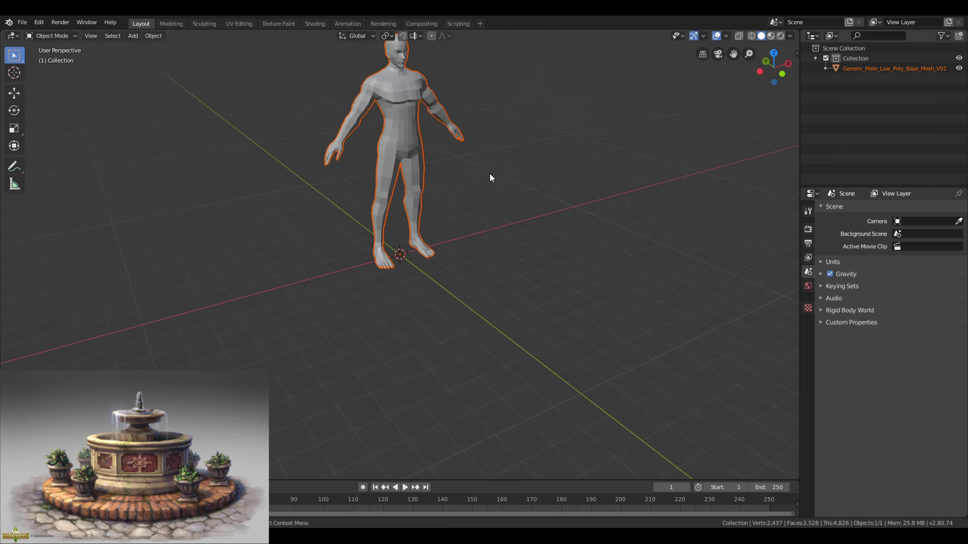
Show the viewport's view settings and deselect the imported male figure.
{"action": "key", "text": "n"}
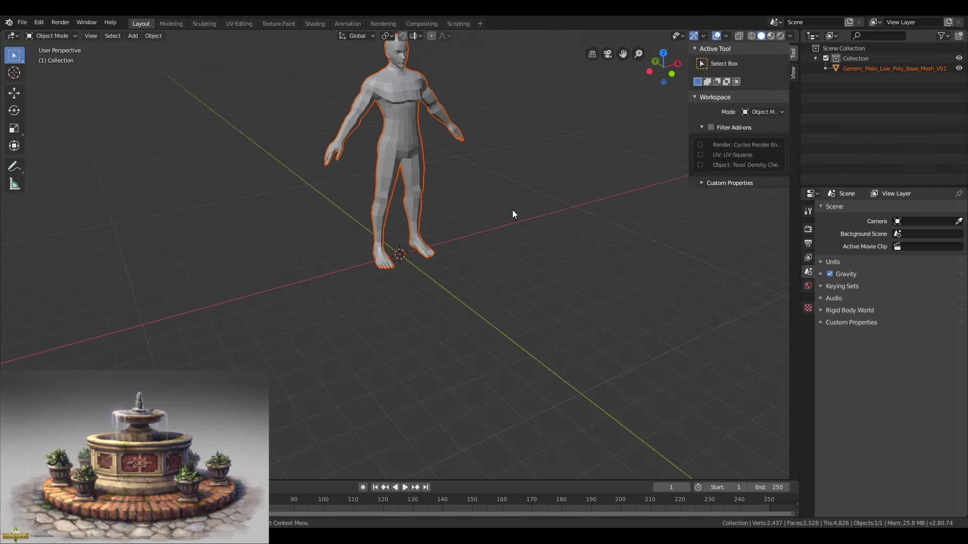
{"action": "mouse_move", "coordinate": [512, 210]}
{"action": "middle_mouse_down"}
{"action": "mouse_move", "coordinate": [464, 174]}
{"action": "mouse_move", "coordinate": [509, 192]}
{"action": "middle_mouse_up"}
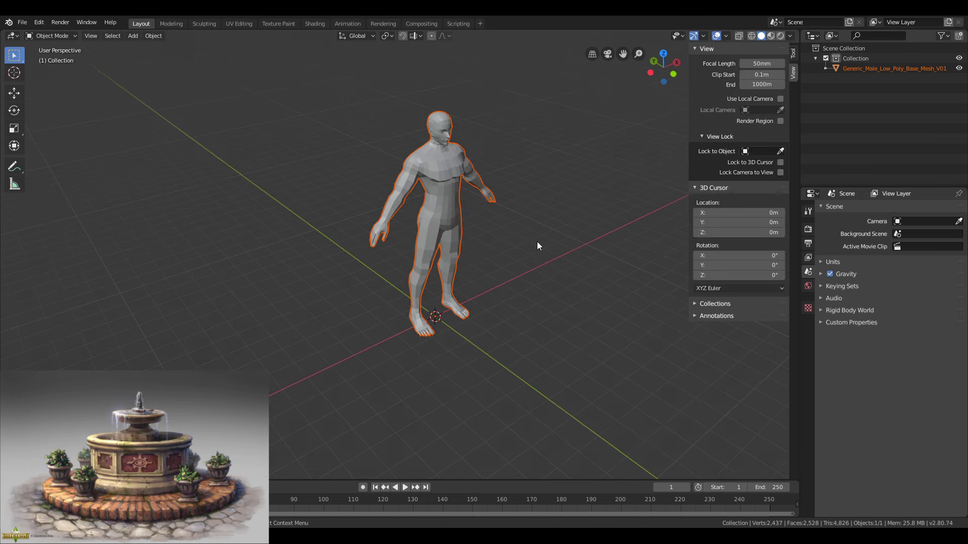
{"action": "middle_click_drag", "start_coordinate": [537, 241], "coordinate": [525, 242]}
{"action": "left_click", "coordinate": [526, 277]}
{"action": "left_click", "coordinate": [132, 36]}
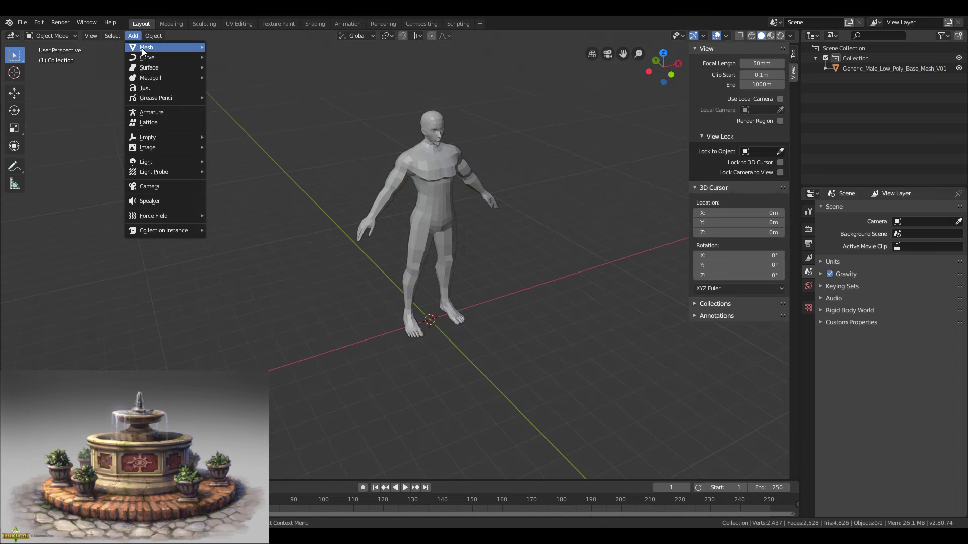
{"action": "mouse_move", "coordinate": [141, 48]}
{"action": "left_click", "coordinate": [238, 59]}
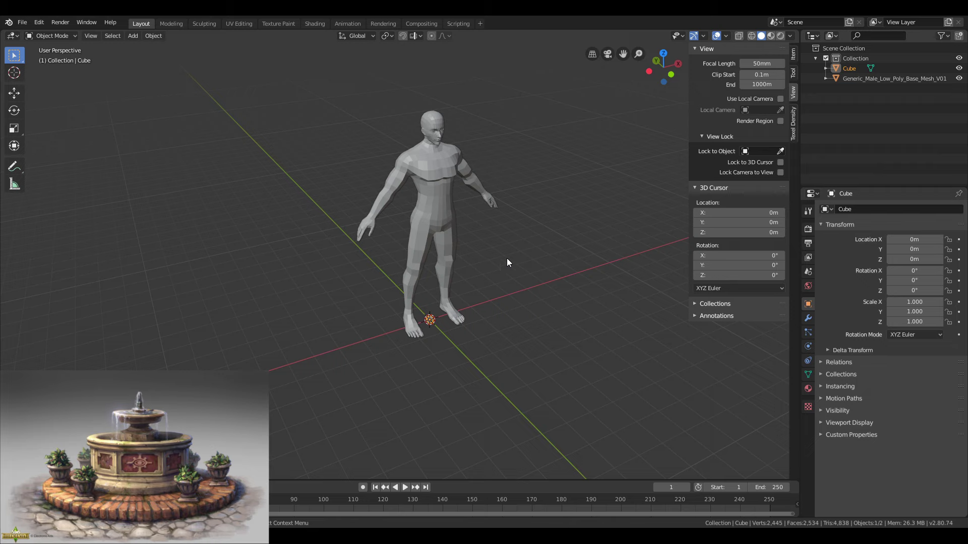
{"action": "key", "text": "ctrl+z"}
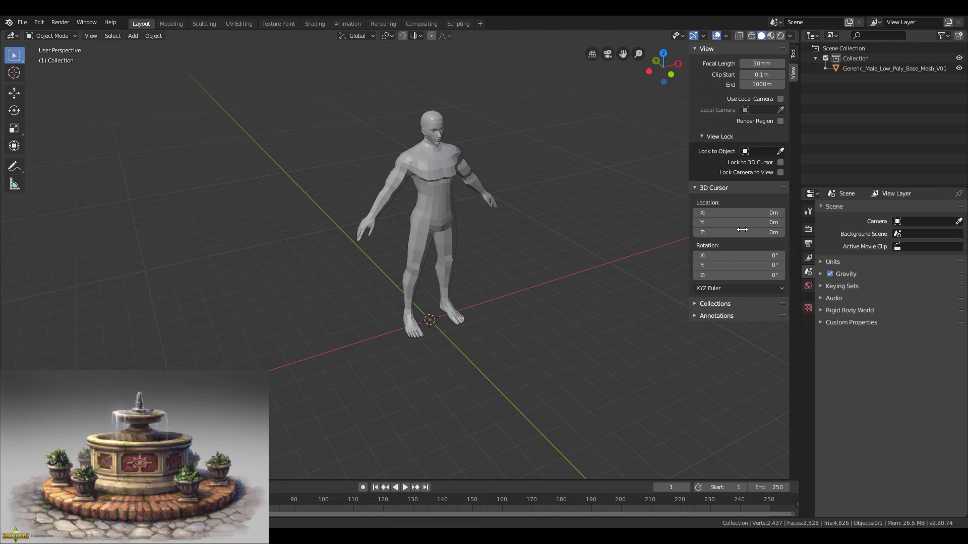
Add a cube with the default 2 m dimensions at the origin and show its transform values.
{"action": "left_click", "coordinate": [133, 36]}
{"action": "mouse_move", "coordinate": [139, 47]}
{"action": "left_click", "coordinate": [241, 58]}
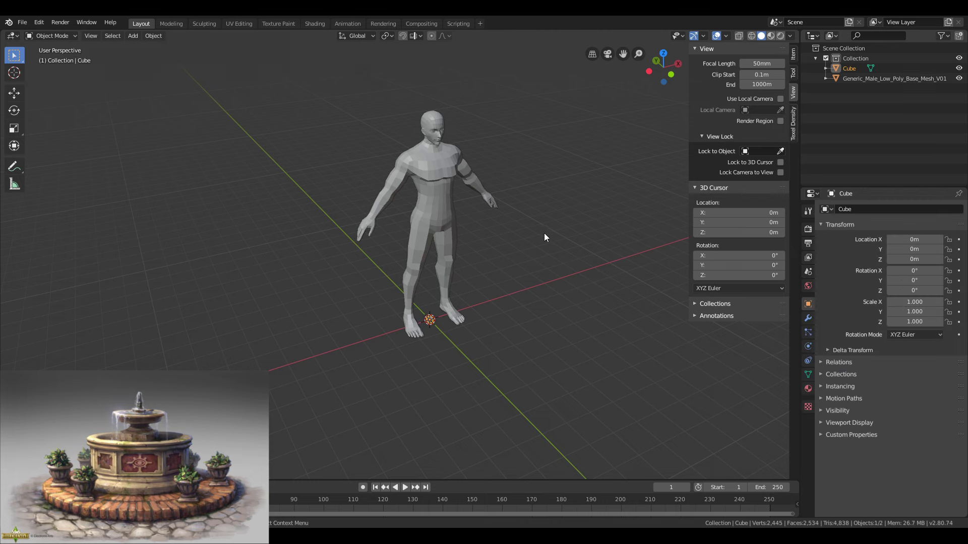
{"action": "left_click", "coordinate": [793, 54]}
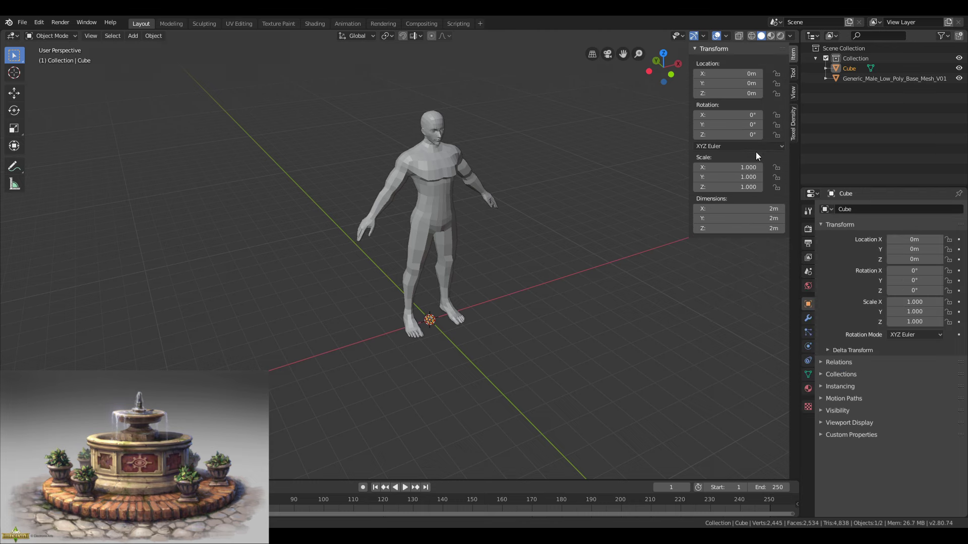
{"action": "left_click", "coordinate": [742, 167]}
{"action": "middle_click_drag", "start_coordinate": [554, 251], "coordinate": [553, 251]}
Scale the male figure down uniformly to about 0.089 to compare it with the cube.
{"action": "left_click", "coordinate": [442, 219]}
{"action": "key", "text": "s"}
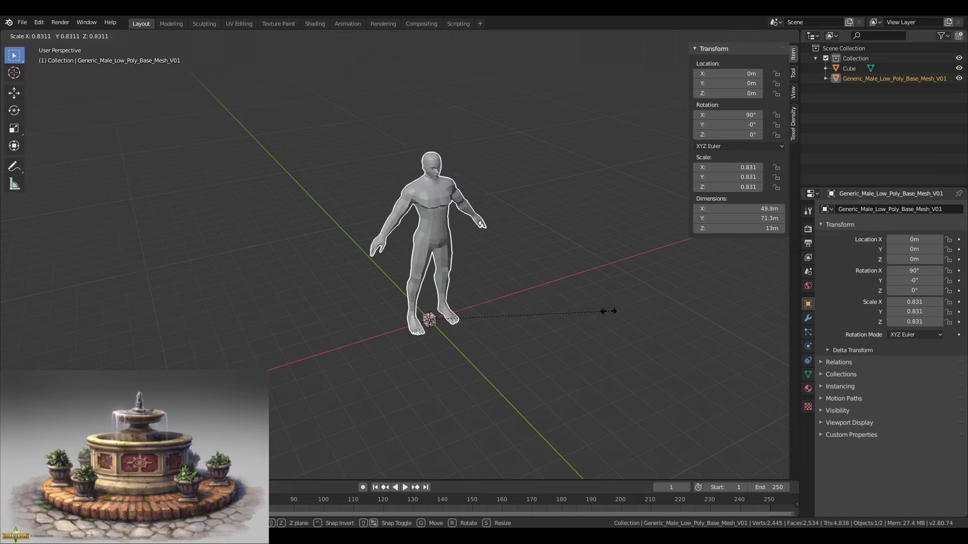
{"action": "left_click", "coordinate": [447, 311]}
{"action": "key", "text": "KP_Decimal"}
{"action": "middle_click_drag", "start_coordinate": [562, 306], "coordinate": [575, 267]}
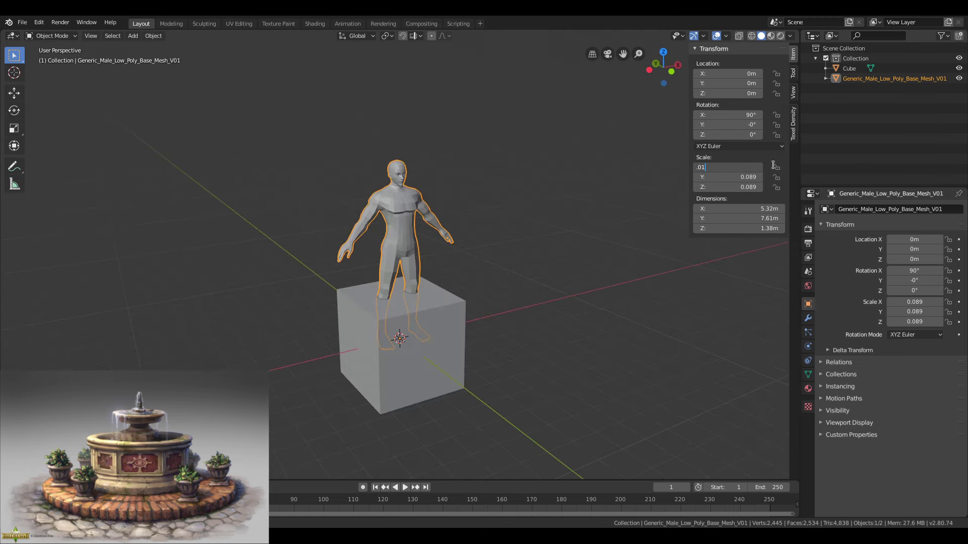
Set the male figure's scale to 0.01 on the X, Y and Z axes.
{"action": "type", "text": ".01"}
{"action": "key", "text": "Tab"}
{"action": "type", "text": ".01"}
{"action": "key", "text": "Tab"}
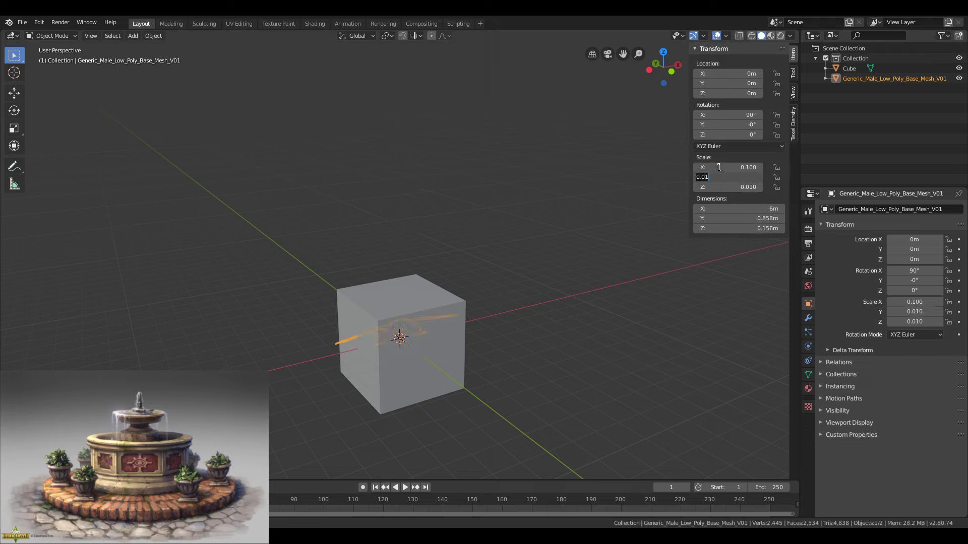
Set the male figure's scale to 0.1 on the X, Y and Z axes.
{"action": "type", "text": ".1"}
{"action": "key", "text": "Tab"}
{"action": "type", "text": ".1"}
{"action": "key", "text": "Return"}
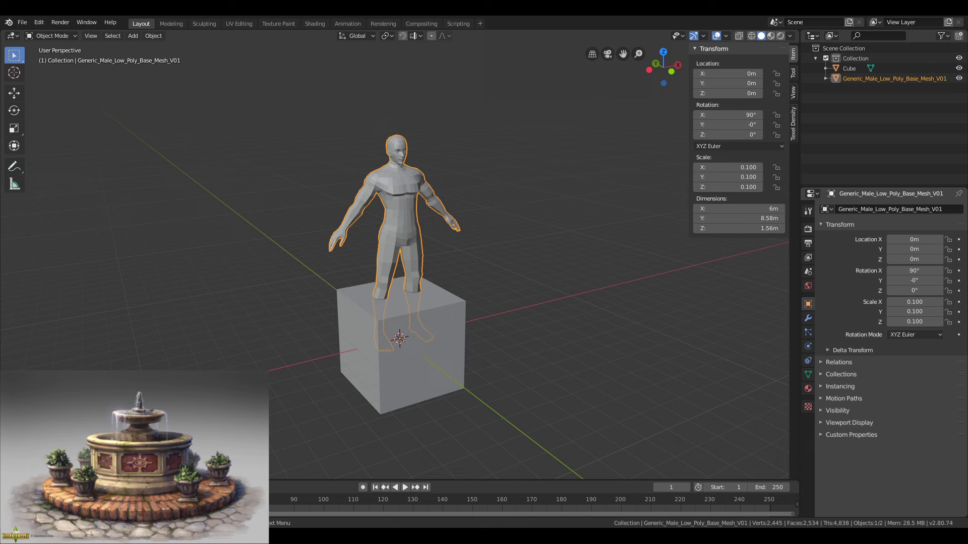
Delete the reference cube and apply the male figure's rotation and scale.
{"action": "left_click", "coordinate": [389, 369]}
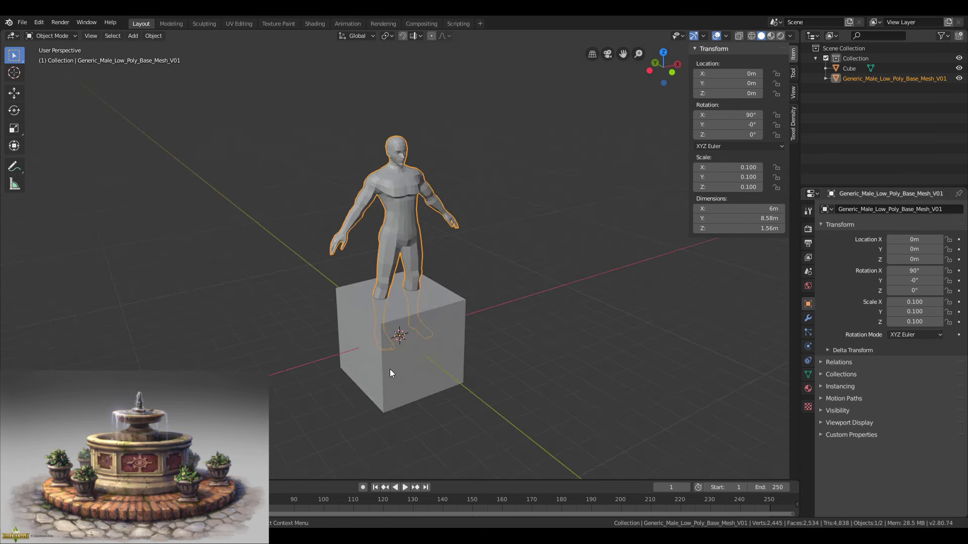
{"action": "key", "text": "Delete"}
{"action": "left_click", "coordinate": [414, 297]}
{"action": "middle_click_drag", "start_coordinate": [450, 319], "coordinate": [414, 318]}
{"action": "key", "text": "ctrl+z"}
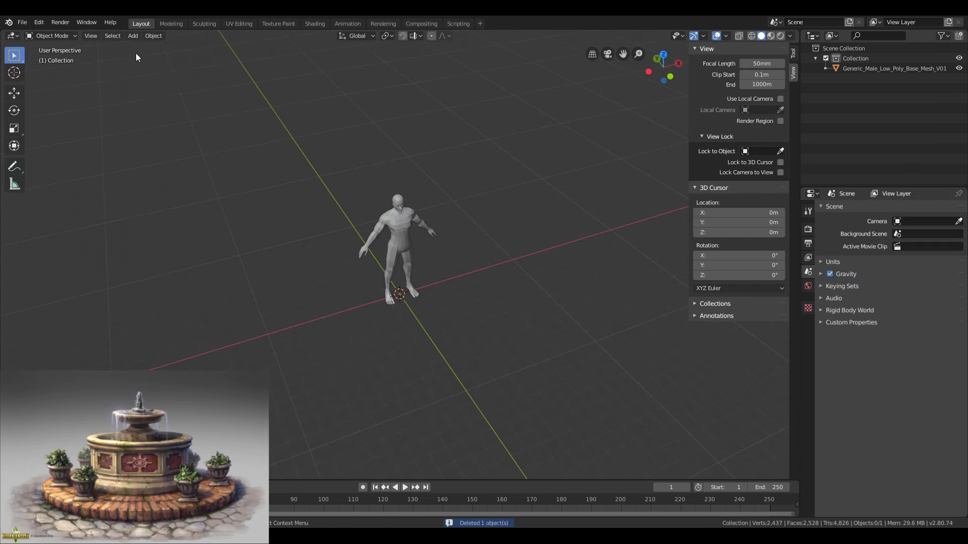
Add a cylinder mesh at the origin for the fountain's base.
{"action": "left_click", "coordinate": [133, 35]}
{"action": "mouse_move", "coordinate": [168, 47]}
{"action": "left_click", "coordinate": [267, 98]}
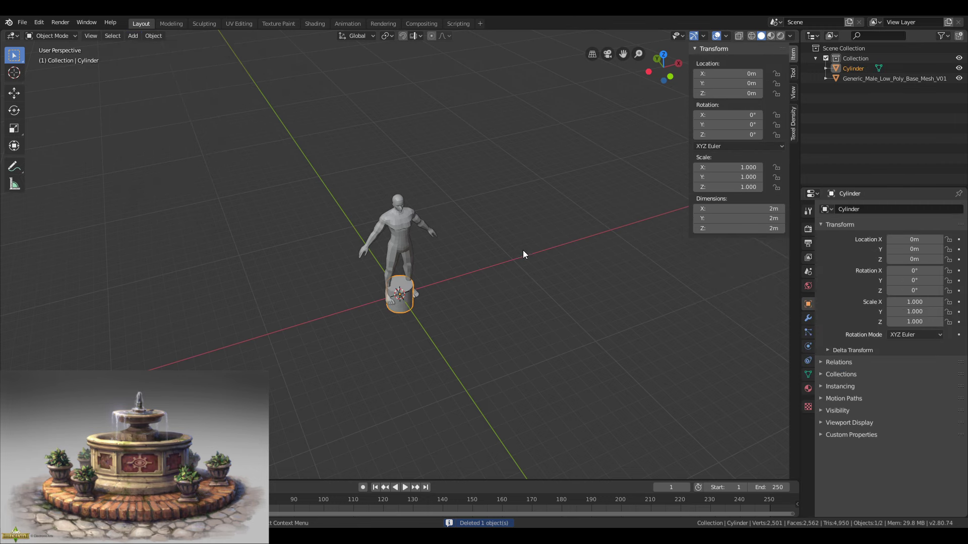
{"action": "middle_click_drag", "start_coordinate": [522, 250], "coordinate": [580, 272]}
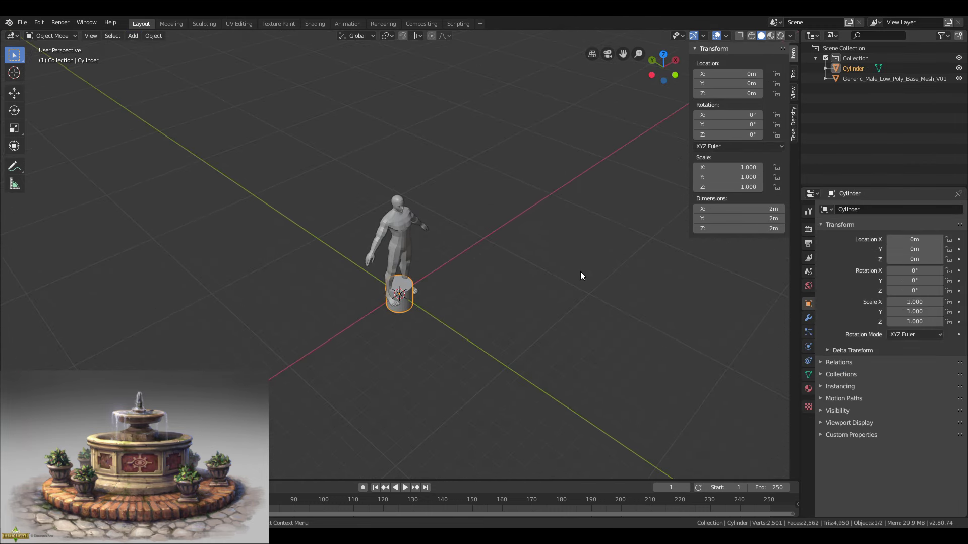
{"action": "left_click", "coordinate": [794, 76]}
{"action": "left_click", "coordinate": [793, 118]}
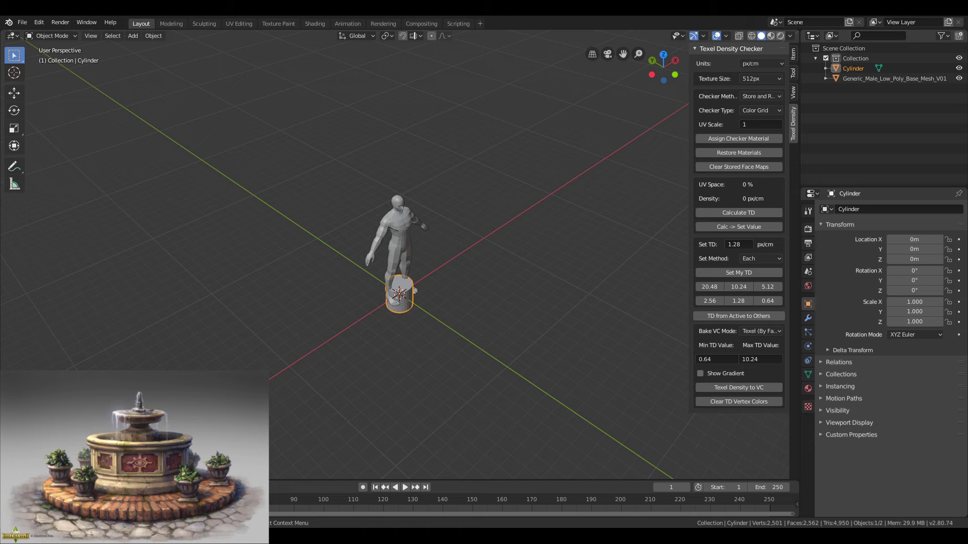
Scale the cylinder up uniformly to about 6.4 and flatten it along Z to about 0.44.
{"action": "middle_click_drag", "start_coordinate": [432, 362], "coordinate": [385, 359]}
{"action": "key", "text": "s"}
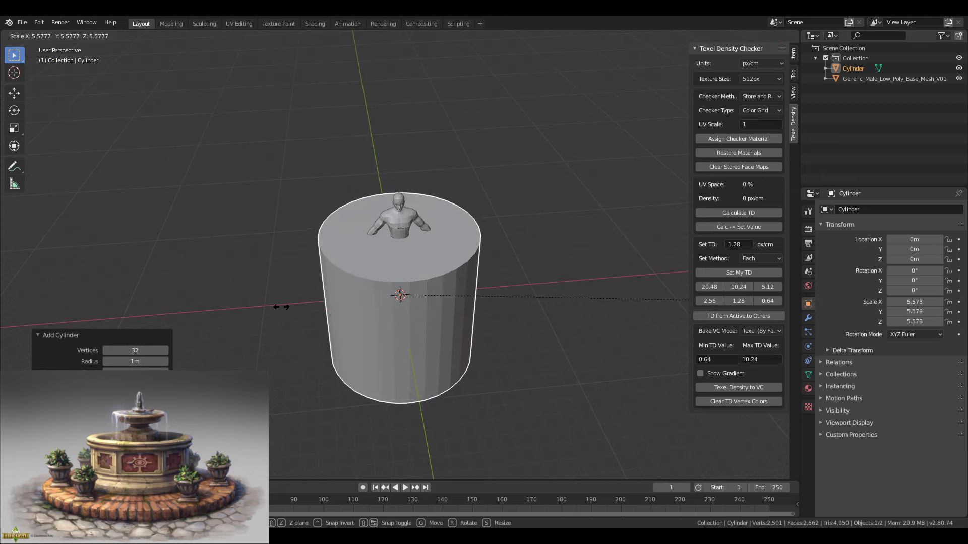
{"action": "left_click", "coordinate": [532, 298]}
{"action": "middle_click_drag", "start_coordinate": [533, 298], "coordinate": [612, 291]}
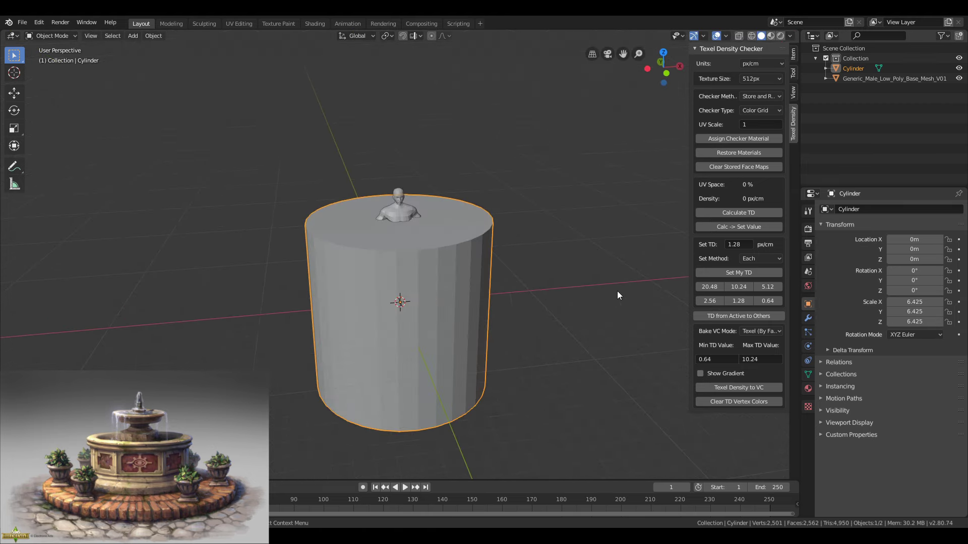
{"action": "key", "text": "s"}
{"action": "key", "text": "z"}
{"action": "left_click", "coordinate": [406, 307]}
{"action": "middle_click_drag", "start_coordinate": [406, 307], "coordinate": [303, 296]}
Move the male figure along X to about 8.6 m so it stands beside the disc.
{"action": "left_click", "coordinate": [395, 241]}
{"action": "key", "text": "g"}
{"action": "key", "text": "x"}
{"action": "left_click", "coordinate": [546, 313]}
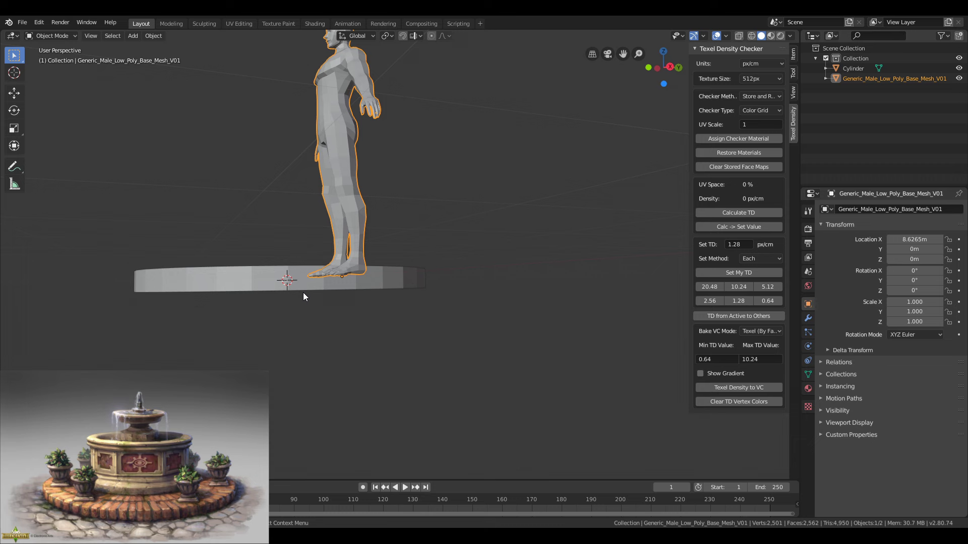
Raise the disc along Z to about 0.33 m in the front view.
{"action": "key", "text": "KP_1"}
{"action": "left_click", "coordinate": [359, 277]}
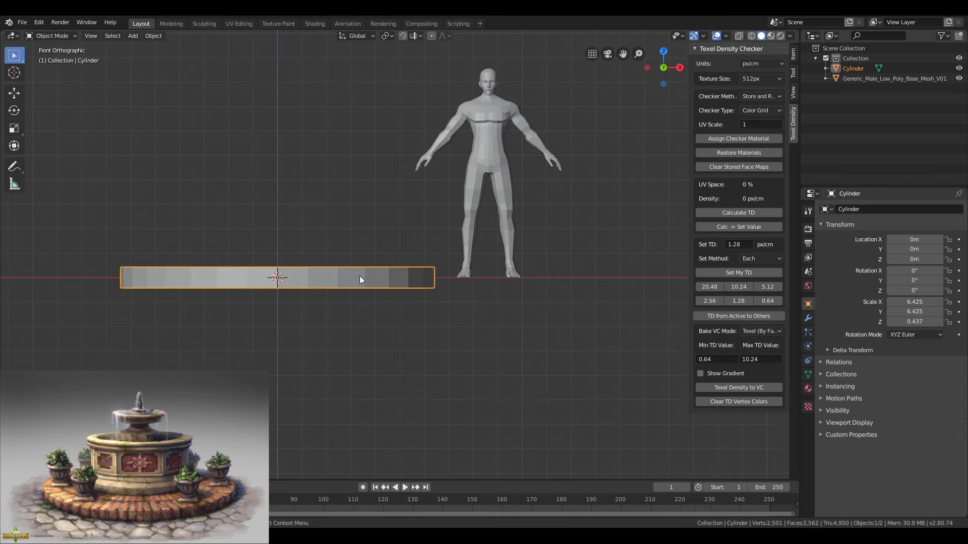
{"action": "key", "text": "g"}
{"action": "key", "text": "z"}
{"action": "left_click", "coordinate": [421, 266]}
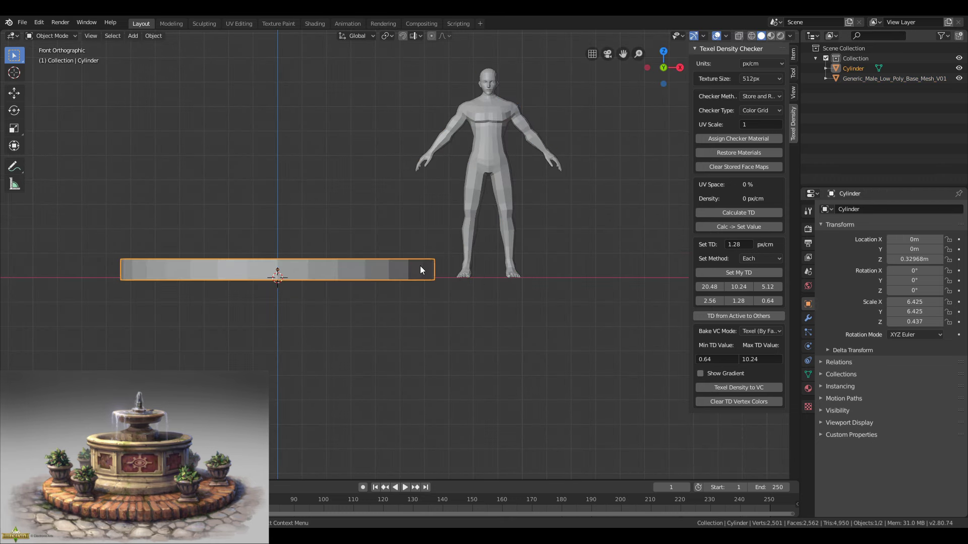
Set the disc's Z scale to 0.5 for a 1 m thickness.
{"action": "middle_click_drag", "start_coordinate": [420, 267], "coordinate": [446, 282]}
{"action": "scroll", "coordinate": [412, 298], "scroll_direction": "down", "scroll_amount": 3}
{"action": "left_click", "coordinate": [794, 54]}
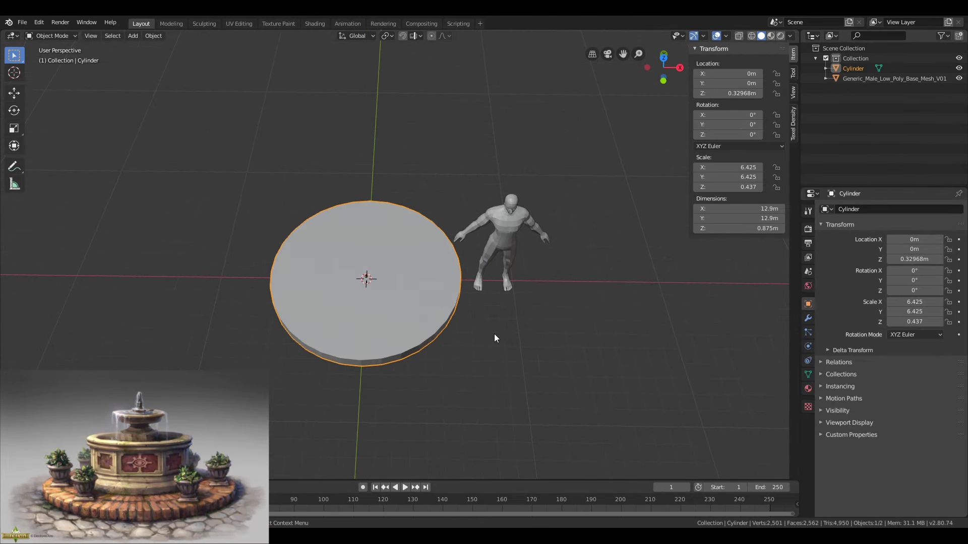
{"action": "middle_click_drag", "start_coordinate": [495, 335], "coordinate": [522, 325]}
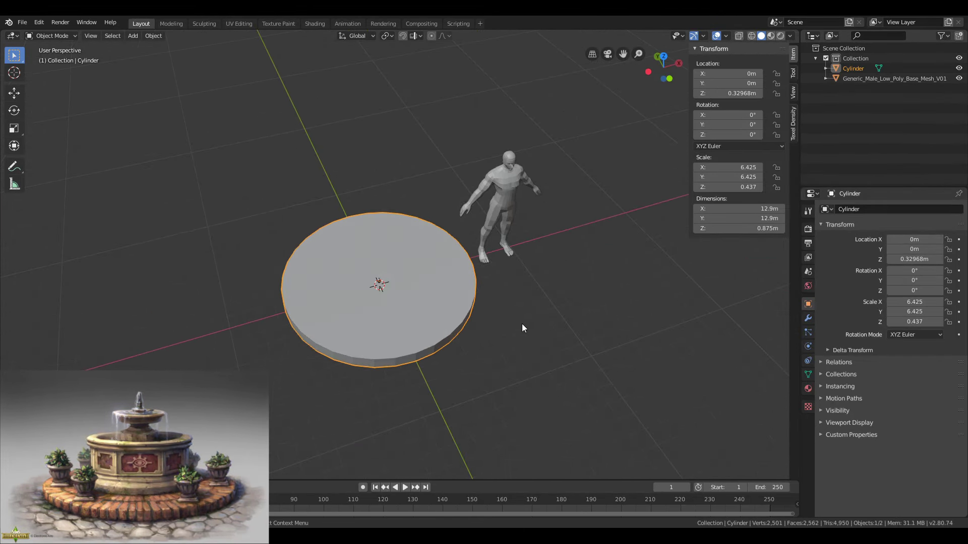
{"action": "key", "text": "Return"}
Set the disc's X and Y scale to 8.
{"action": "left_click", "coordinate": [745, 169]}
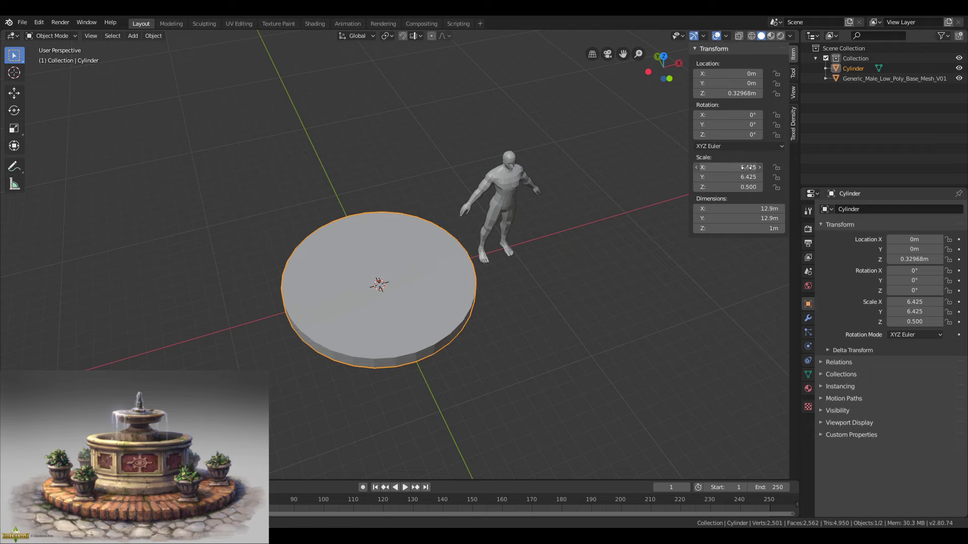
{"action": "type", "text": "8"}
{"action": "key", "text": "Return"}
{"action": "left_click", "coordinate": [741, 177]}
{"action": "type", "text": "8"}
{"action": "key", "text": "Return"}
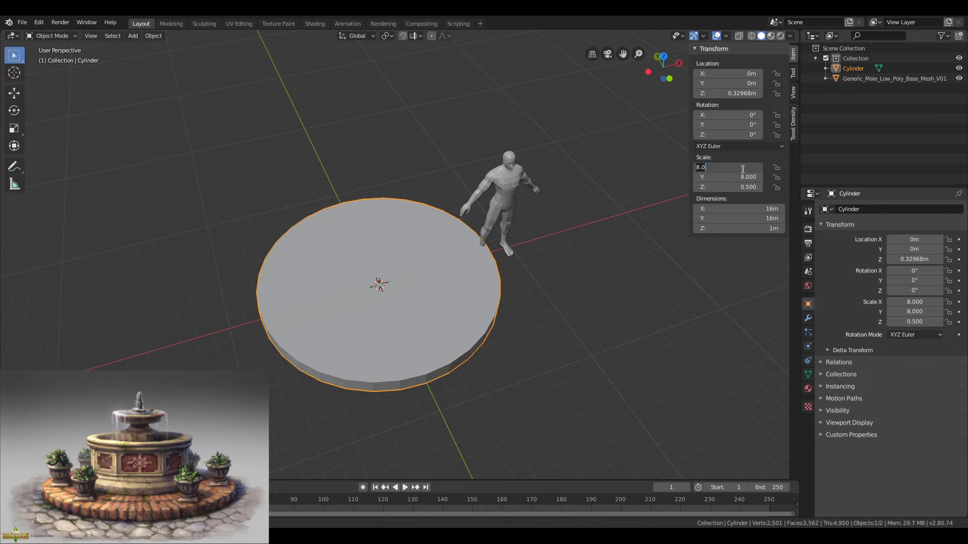
Set the disc's X and Y scale to 10 for a 20 m diameter.
{"action": "type", "text": "10"}
{"action": "key", "text": "Return"}
{"action": "key", "text": "ctrl+v"}
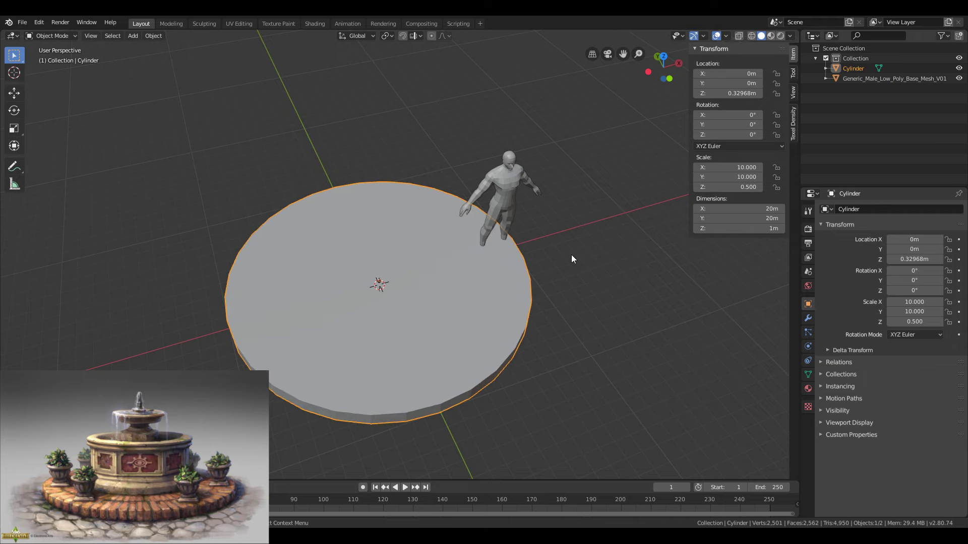
Raise the disc along Z to about 0.43 m in the front view to bring its underside near the ground line.
{"action": "middle_click_drag", "start_coordinate": [547, 256], "coordinate": [493, 214]}
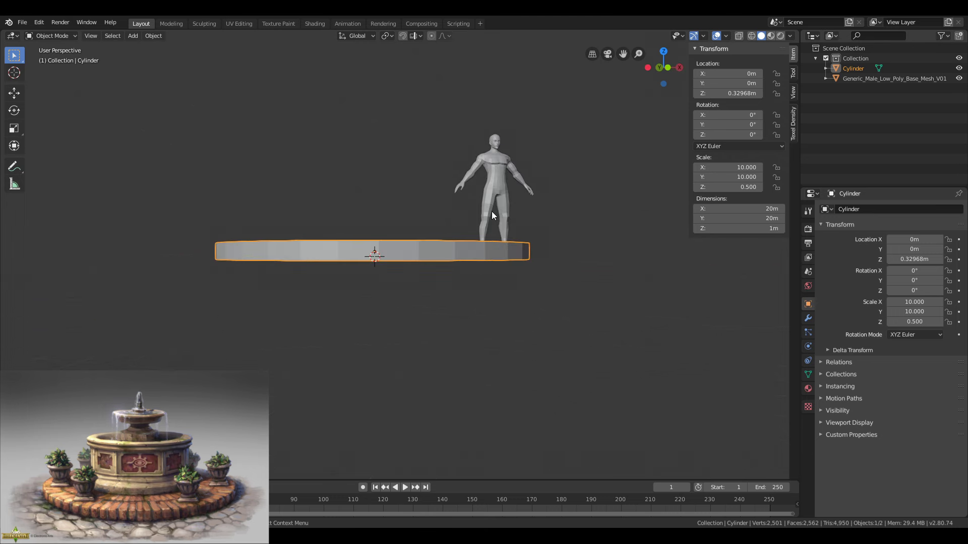
{"action": "key", "text": "KP_1"}
{"action": "scroll", "coordinate": [417, 264], "scroll_direction": "up", "scroll_amount": 3}
{"action": "key", "text": "h"}
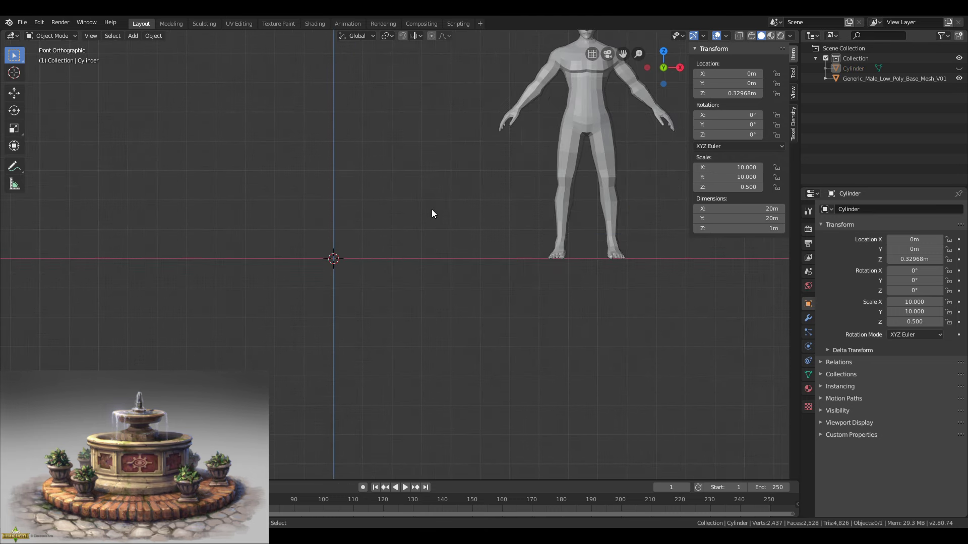
{"action": "key", "text": "alt+h"}
{"action": "key", "text": "g"}
{"action": "key", "text": "z"}
{"action": "left_click", "coordinate": [455, 191]}
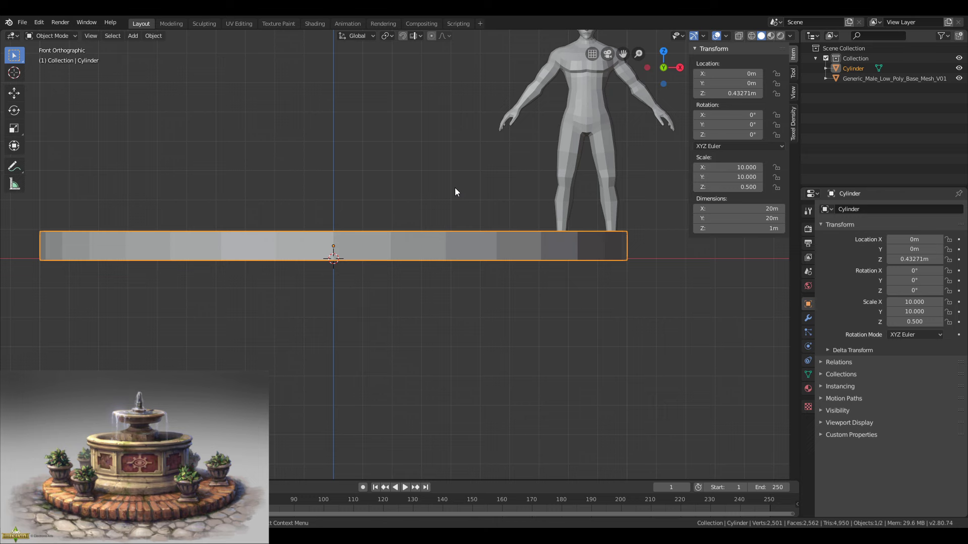
Lower the disc's top face about 0.1 m along Z in Edit Mode, then return to Object Mode.
{"action": "left_click", "coordinate": [575, 202]}
{"action": "key", "text": "Tab"}
{"action": "middle_click_drag", "start_coordinate": [532, 223], "coordinate": [427, 278]}
{"action": "key", "text": "Tab"}
{"action": "left_click", "coordinate": [465, 261]}
{"action": "key", "text": "Tab"}
{"action": "key", "text": "3"}
{"action": "left_click", "coordinate": [381, 256]}
{"action": "key", "text": "g"}
{"action": "key", "text": "z"}
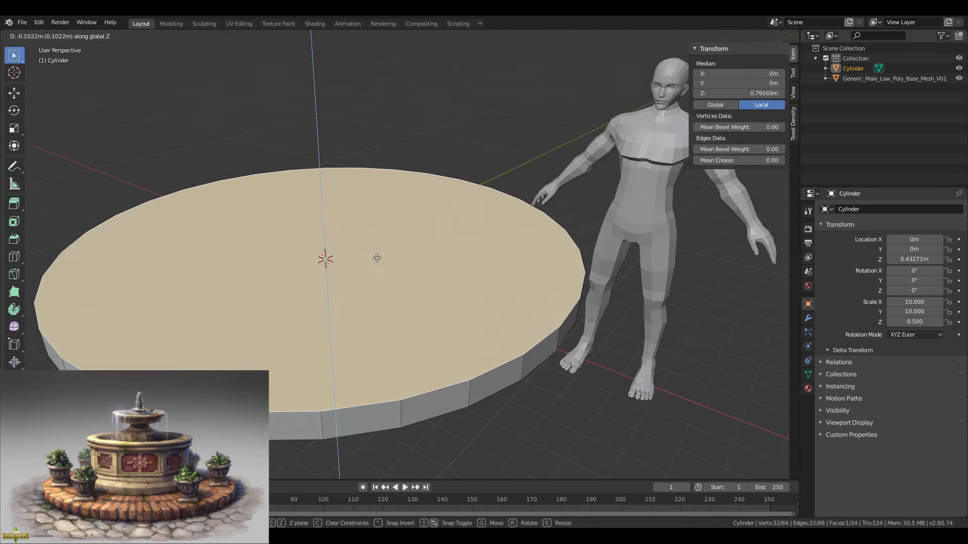
{"action": "left_click", "coordinate": [377, 258]}
{"action": "left_click", "coordinate": [430, 156]}
{"action": "scroll", "coordinate": [411, 190], "scroll_direction": "down", "scroll_amount": 3}
{"action": "middle_click_drag", "start_coordinate": [392, 225], "coordinate": [444, 250]}
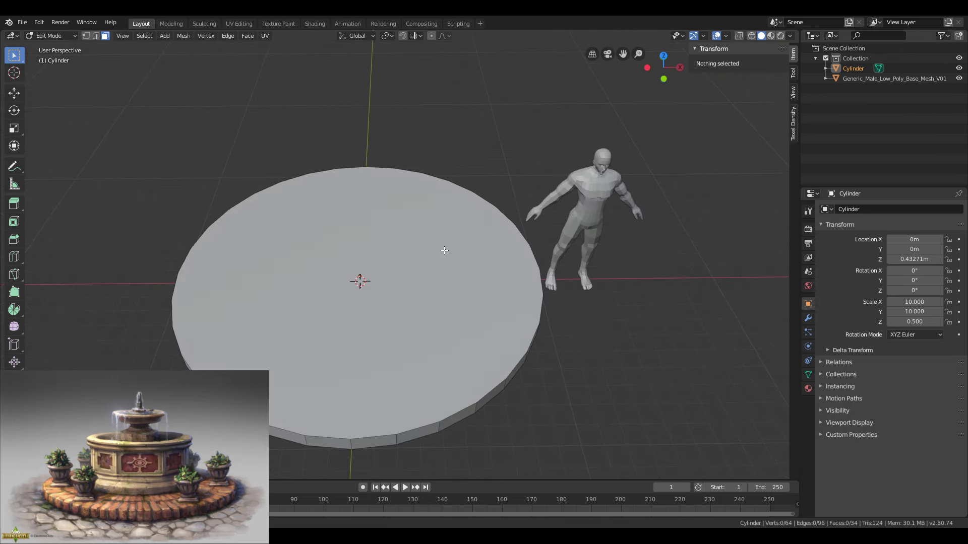
{"action": "key", "text": "Tab"}
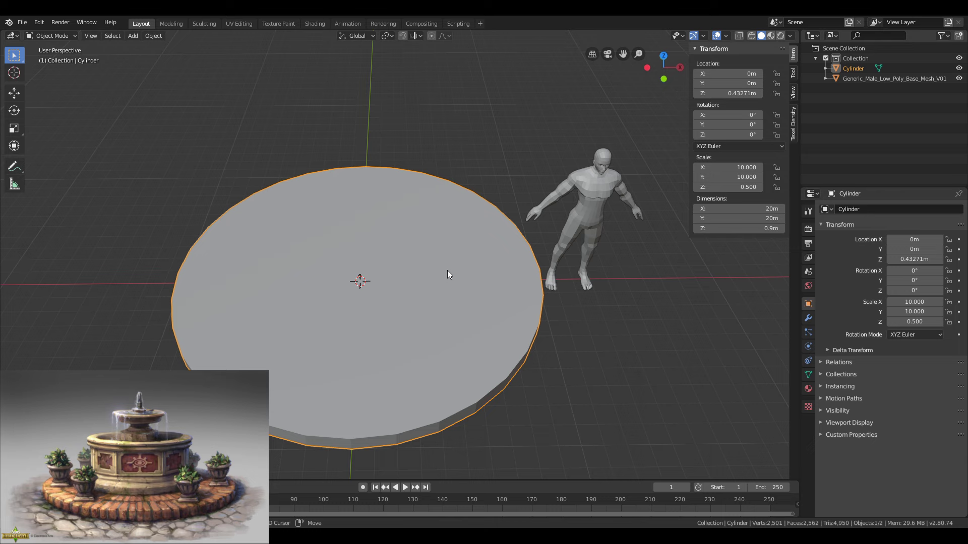
Duplicate the base disc in place and view it from the top.
{"action": "key", "text": "shift+d"}
{"action": "right_click", "coordinate": [446, 275]}
{"action": "key", "text": "KP_7"}
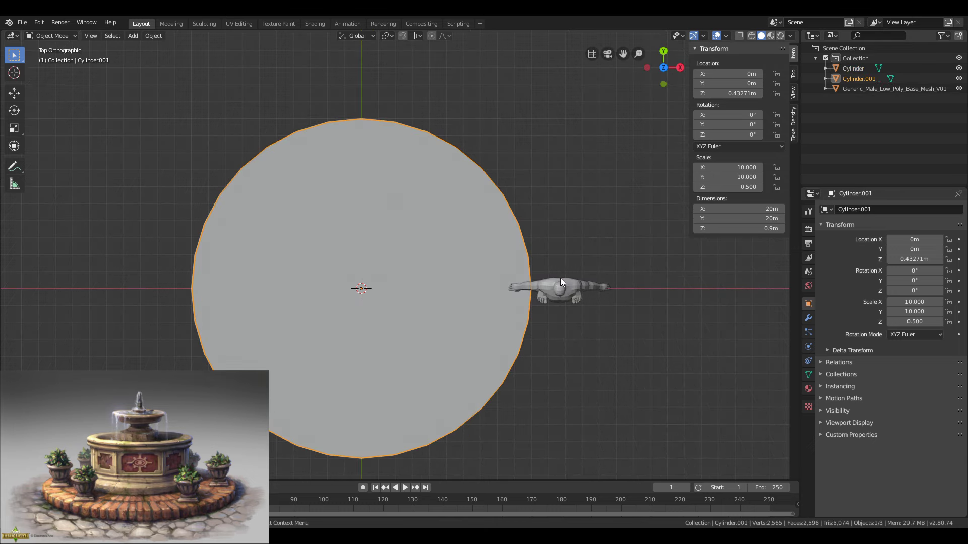
Scale the duplicated disc down to about 11 m in diameter, then stretch it to a Z scale of about 1.56.
{"action": "key", "text": "s"}
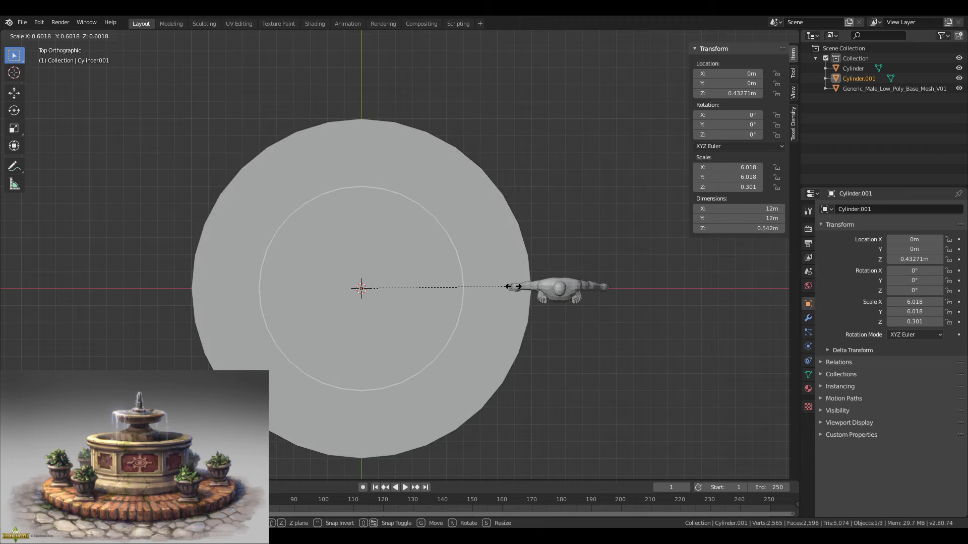
{"action": "left_click", "coordinate": [533, 326]}
{"action": "middle_click_drag", "start_coordinate": [534, 326], "coordinate": [540, 222]}
{"action": "key", "text": "s"}
{"action": "key", "text": "z"}
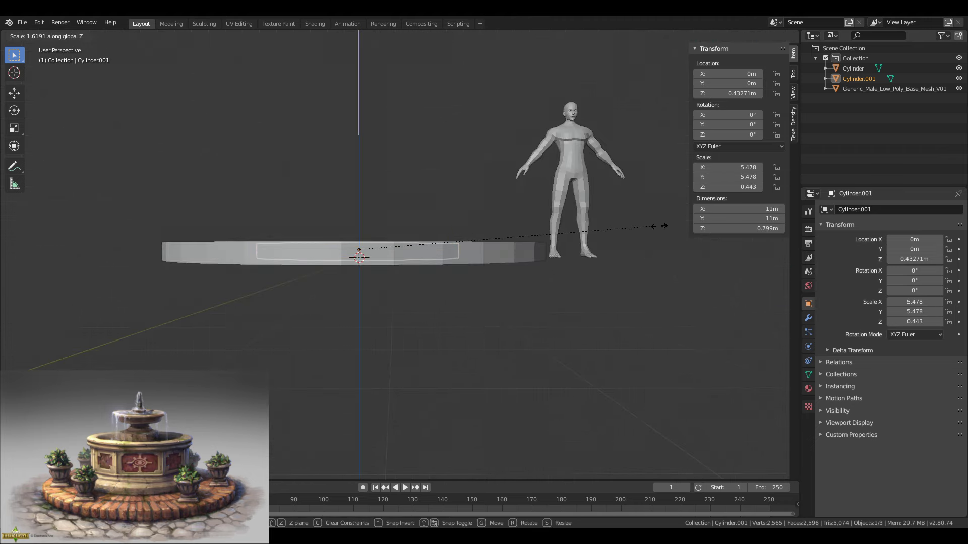
{"action": "left_click", "coordinate": [600, 217]}
Raise the smaller disc along Z to about 2.15 m so it sits on the base disc.
{"action": "middle_click_drag", "start_coordinate": [431, 197], "coordinate": [408, 196]}
{"action": "key", "text": "g"}
{"action": "key", "text": "z"}
{"action": "left_click", "coordinate": [470, 180]}
Raise the smaller disc's top face in Edit Mode to a local Z of about 1.91 m, then return to Object Mode.
{"action": "key", "text": "Tab"}
{"action": "left_click", "coordinate": [370, 214]}
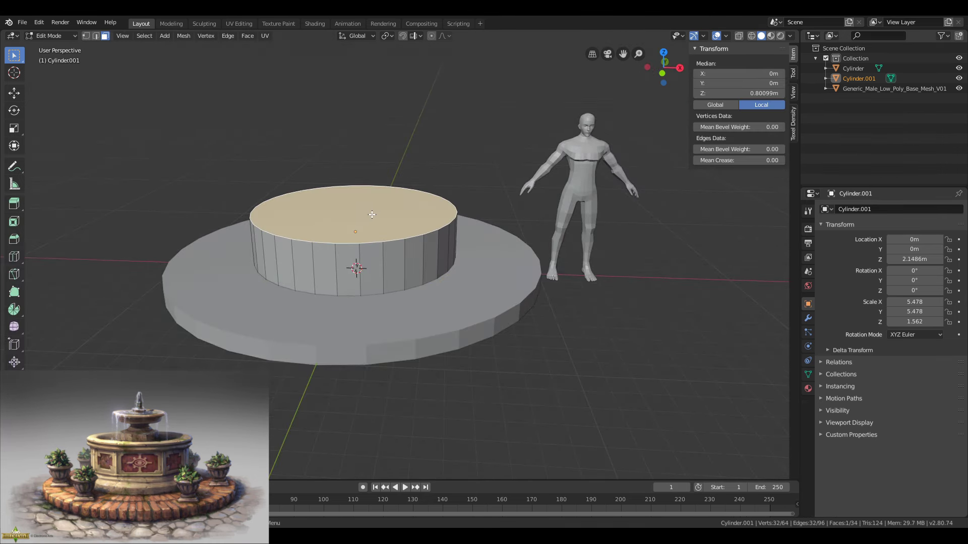
{"action": "key", "text": "g"}
{"action": "key", "text": "z"}
{"action": "left_click", "coordinate": [376, 199]}
{"action": "key", "text": "KP_1"}
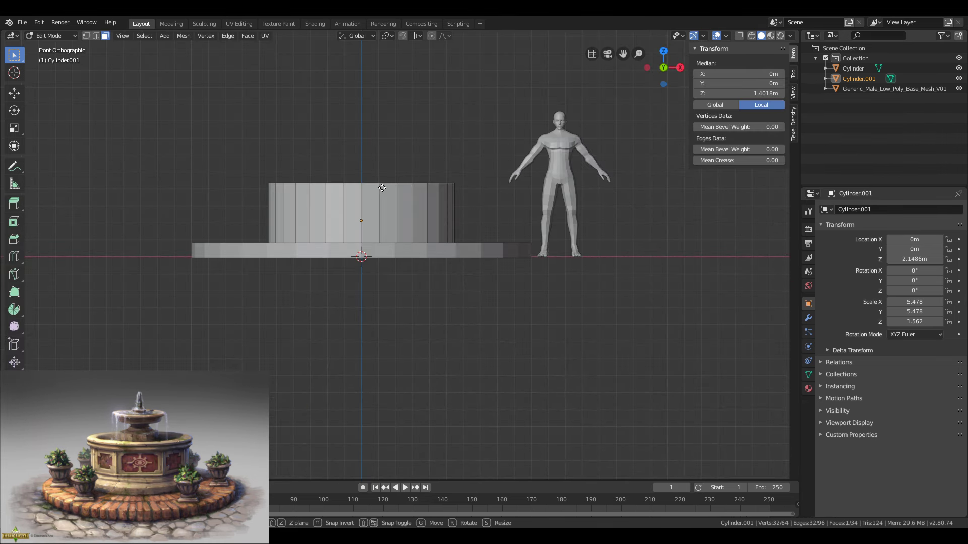
{"action": "key", "text": "Tab"}
Duplicate the male figure along X to about -7.68 m and rotate the copy 90° about Z.
{"action": "left_click", "coordinate": [556, 173]}
{"action": "key", "text": "shift+d"}
{"action": "key", "text": "x"}
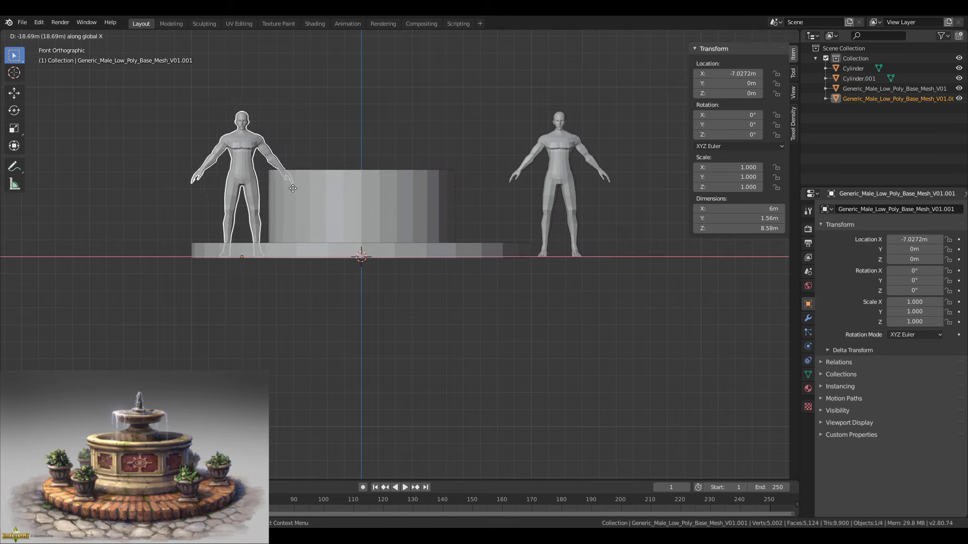
{"action": "left_click", "coordinate": [313, 192]}
{"action": "key", "text": "r"}
{"action": "key", "text": "z"}
{"action": "key", "text": "9"}
{"action": "key", "text": "0"}
{"action": "key", "text": "Return"}
Raise the copied figure along Z so its feet rest on top of the base disc.
{"action": "key", "text": "g"}
{"action": "key", "text": "z"}
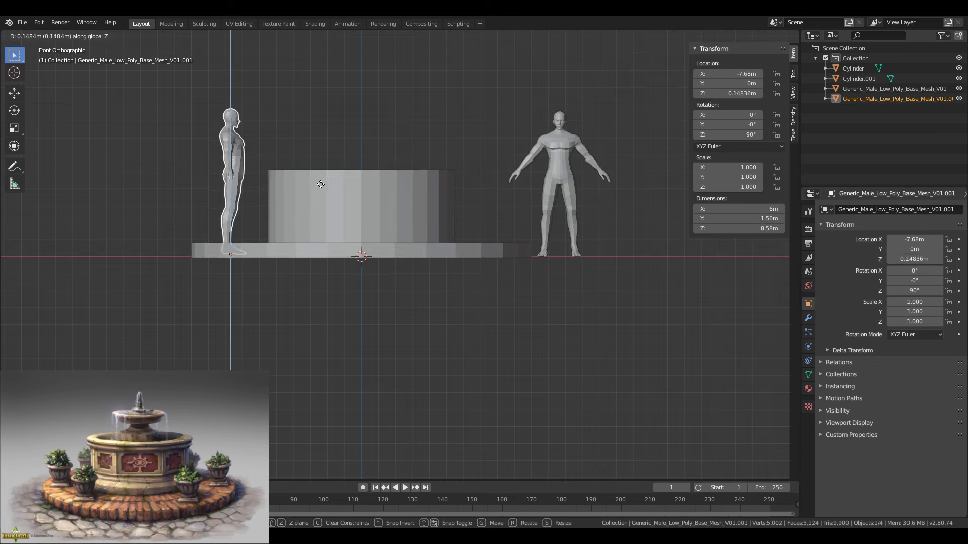
{"action": "left_click", "coordinate": [320, 185]}
Raise the basin cylinder's top face about 1 m further along Z, to roughly the figure's chest height.
{"action": "middle_click_drag", "start_coordinate": [346, 155], "coordinate": [317, 212]}
{"action": "left_click", "coordinate": [378, 218]}
{"action": "key", "text": "Tab"}
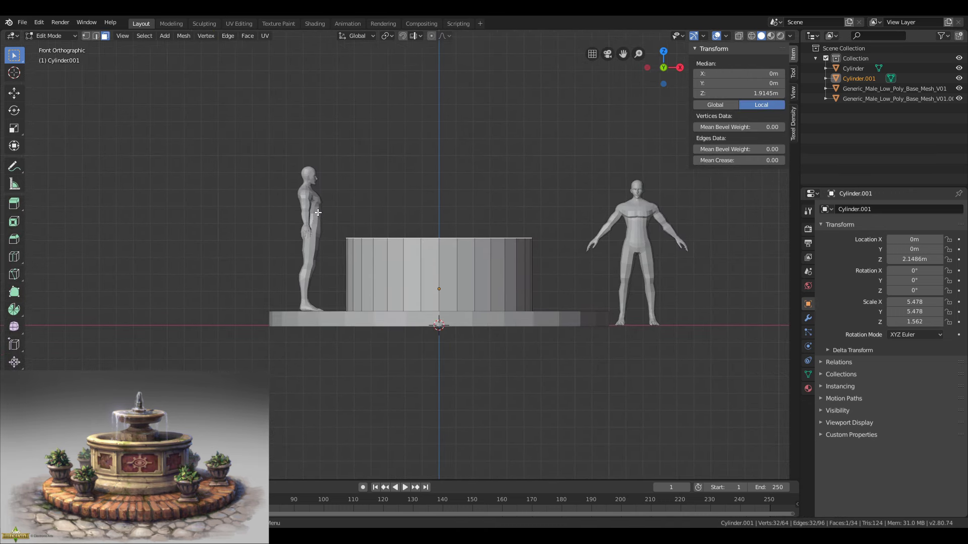
{"action": "scroll", "coordinate": [343, 222], "scroll_direction": "up", "scroll_amount": 2}
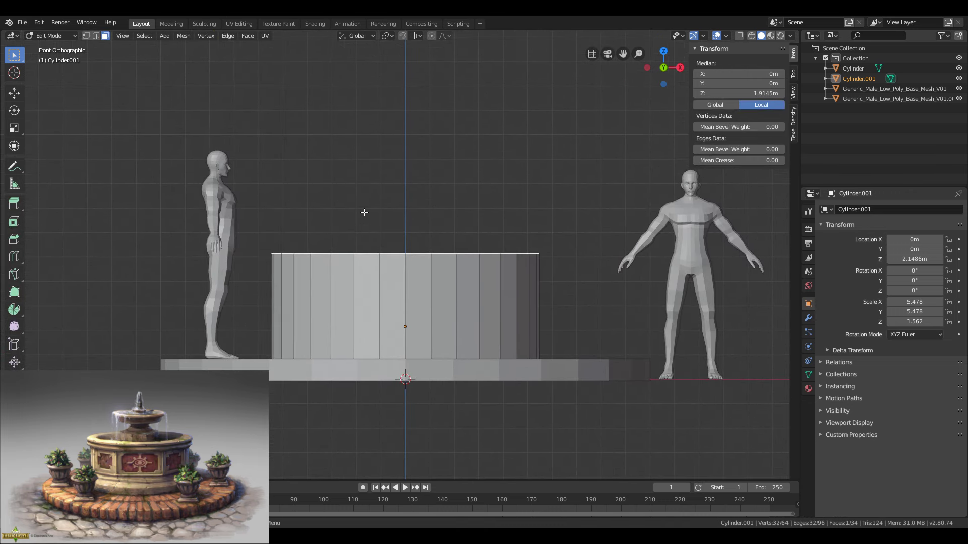
{"action": "key", "text": "g"}
{"action": "key", "text": "z"}
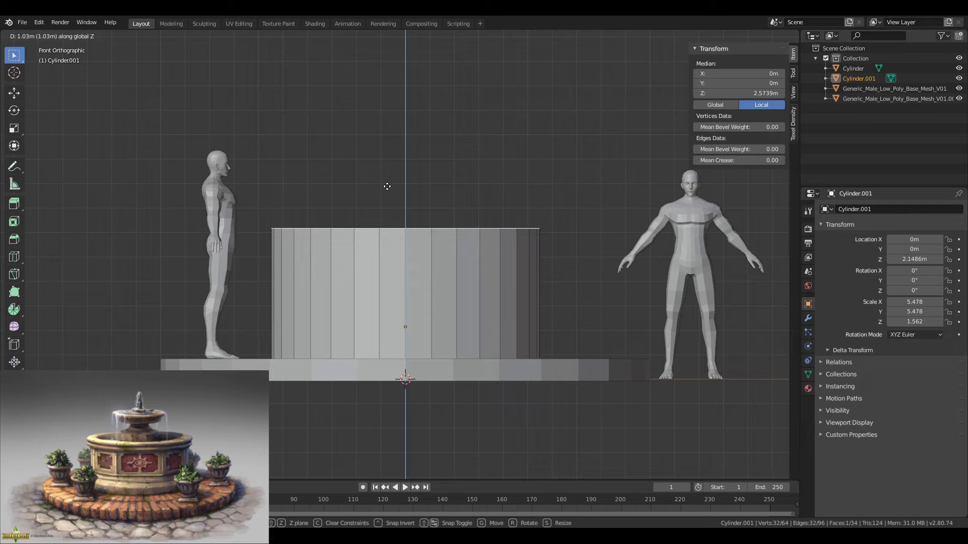
{"action": "left_click", "coordinate": [387, 186]}
Return to Object Mode and examine the basin and base proportions against the figures from above and in perspective.
{"action": "middle_click_drag", "start_coordinate": [387, 187], "coordinate": [470, 251]}
{"action": "scroll", "coordinate": [479, 221], "scroll_direction": "down", "scroll_amount": 2}
{"action": "key", "text": "alt+a"}
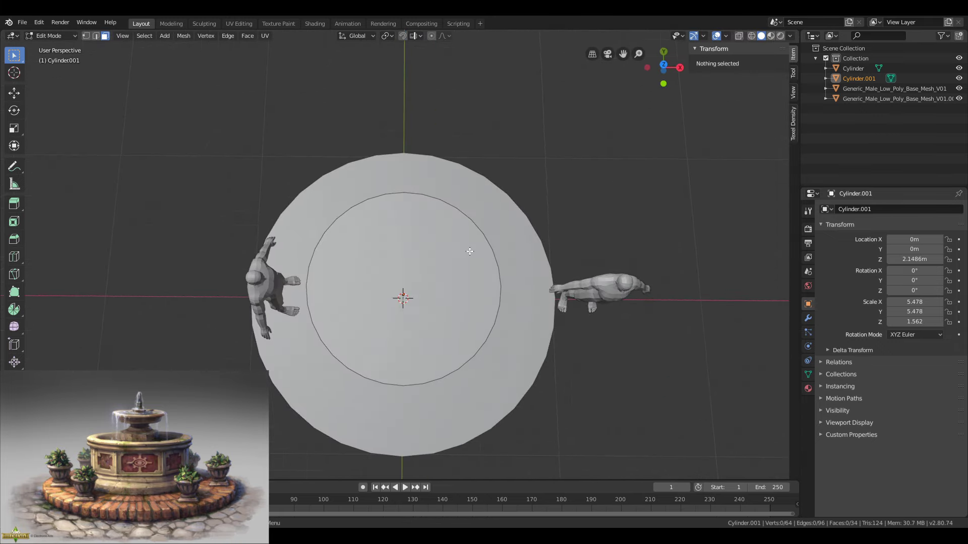
{"action": "key", "text": "KP_1"}
{"action": "key", "text": "KP_7"}
{"action": "key", "text": "KP_5"}
{"action": "key", "text": "KP_5"}
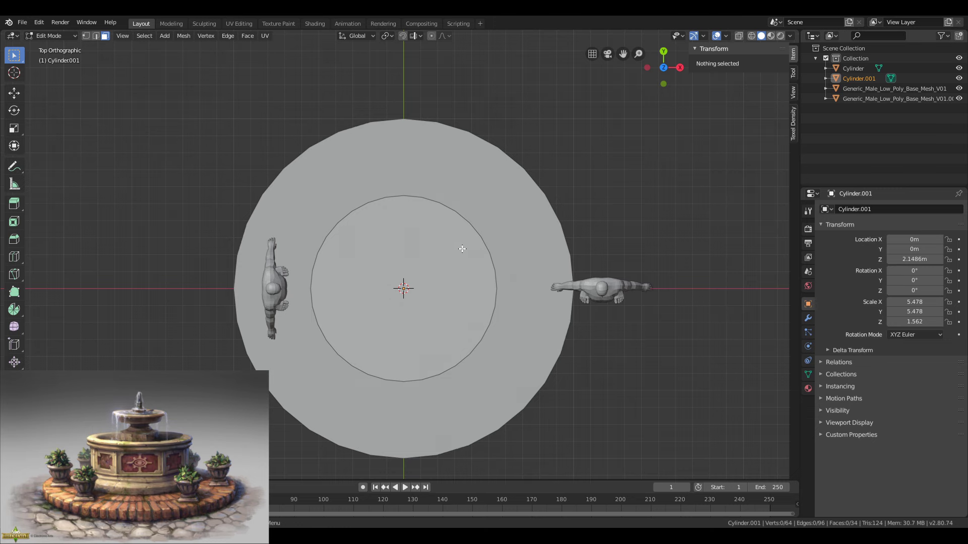
{"action": "key", "text": "Tab"}
{"action": "left_click", "coordinate": [461, 182]}
{"action": "scroll", "coordinate": [447, 230], "scroll_direction": "down", "scroll_amount": 5}
{"action": "middle_click_drag", "start_coordinate": [446, 229], "coordinate": [435, 180]}
{"action": "scroll", "coordinate": [465, 249], "scroll_direction": "up", "scroll_amount": 4}
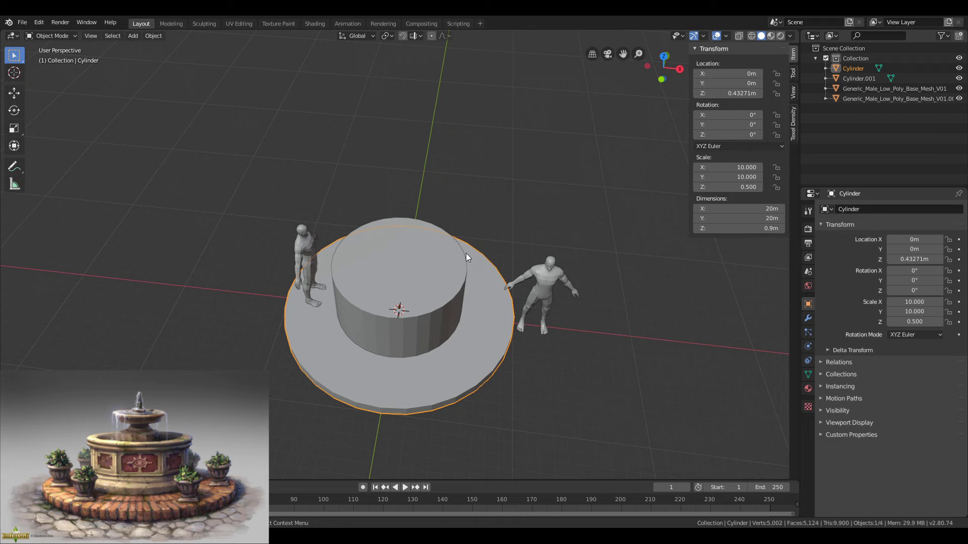
{"action": "middle_click_drag", "start_coordinate": [465, 268], "coordinate": [485, 252]}
{"action": "scroll", "coordinate": [484, 255], "scroll_direction": "up", "scroll_amount": 4}
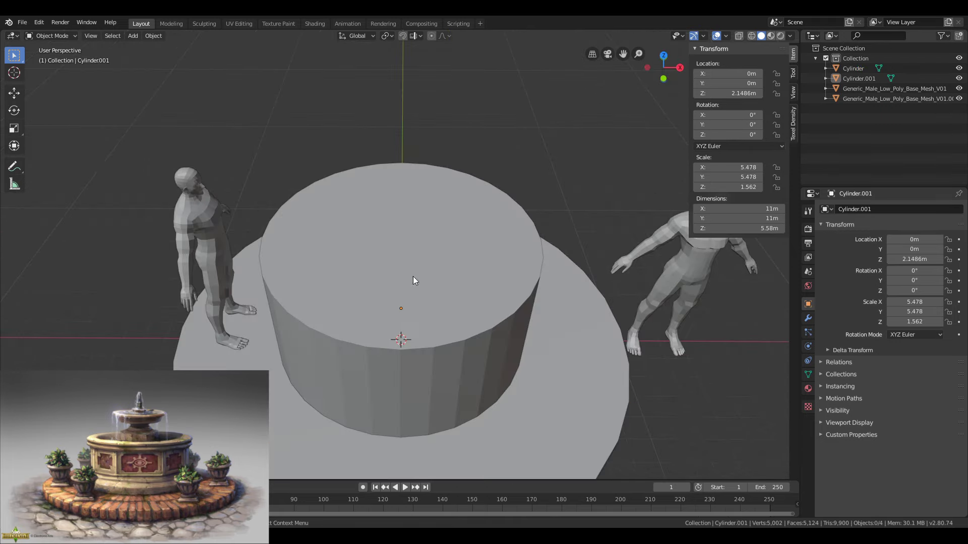
Add a cylinder with 10 vertices and a 1 m radius at the scene's centre.
{"action": "left_click", "coordinate": [133, 36]}
{"action": "mouse_move", "coordinate": [145, 49]}
{"action": "left_click", "coordinate": [239, 98]}
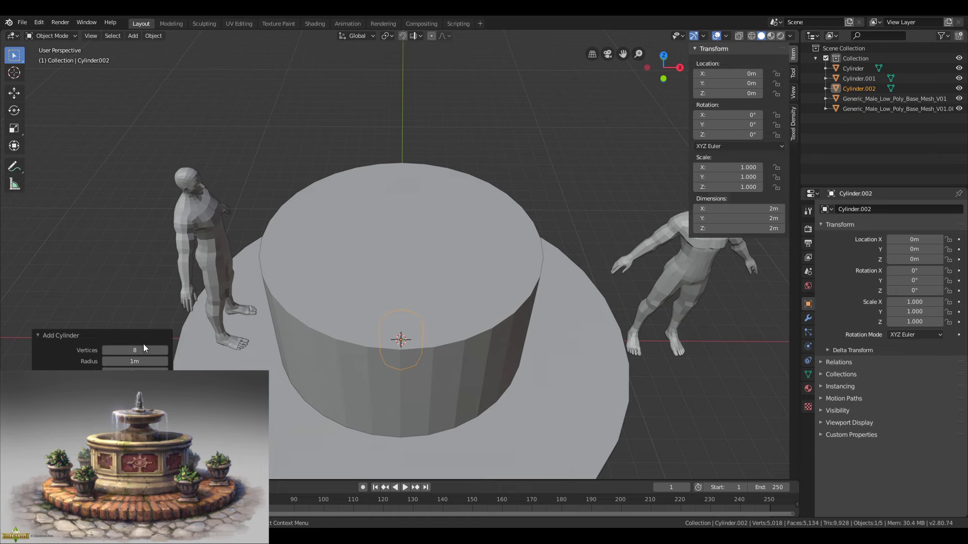
{"action": "middle_click_drag", "start_coordinate": [444, 324], "coordinate": [411, 305]}
{"action": "key", "text": "g"}
{"action": "key", "text": "z"}
{"action": "right_click", "coordinate": [426, 194]}
Move the new cylinder up along Z to about 5.77 m, partly sunk into the basin's top.
{"action": "key", "text": "g"}
{"action": "key", "text": "z"}
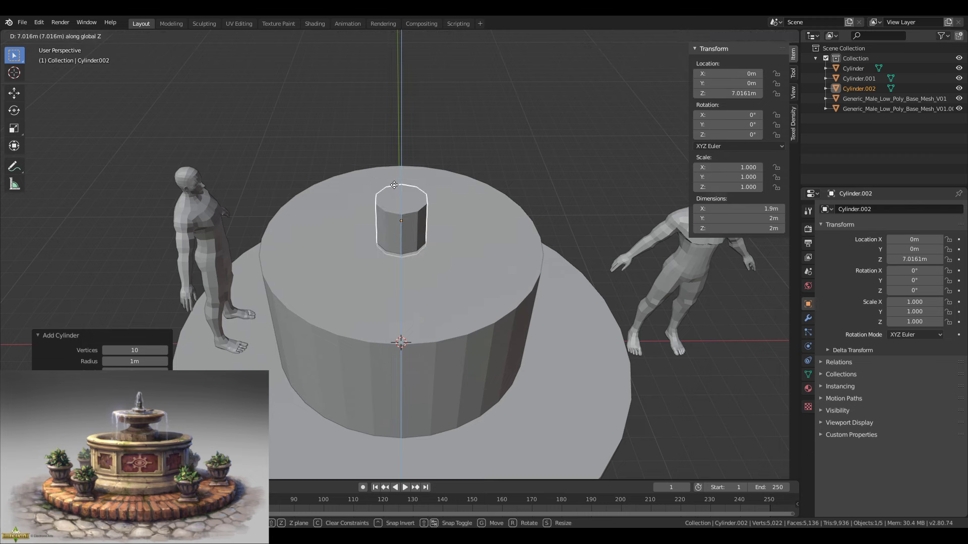
{"action": "left_click", "coordinate": [394, 185]}
{"action": "key", "text": "g"}
{"action": "key", "text": "z"}
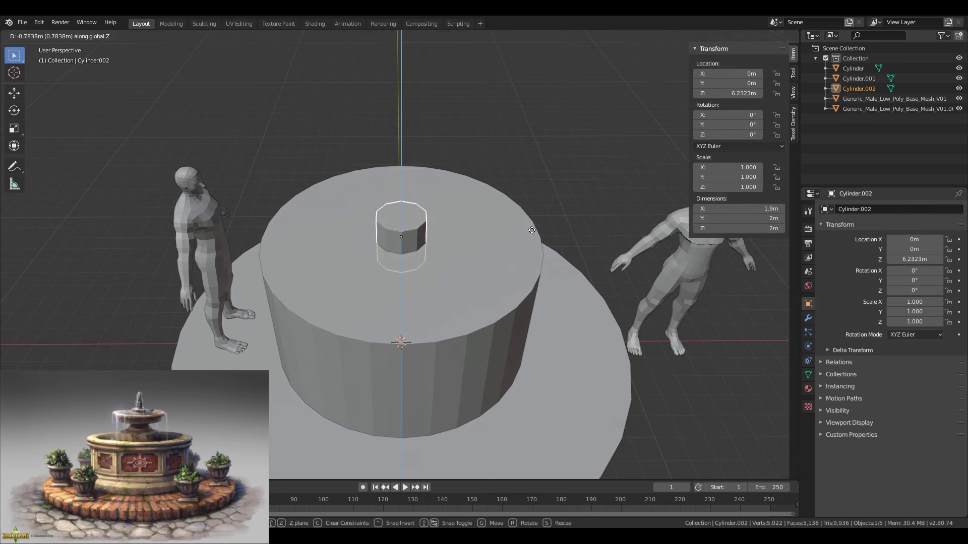
{"action": "left_click", "coordinate": [525, 240]}
Enlarge the ten-sided cylinder to about 2.44 in X and Y and flatten its Z scale to about 1.
{"action": "key", "text": "s"}
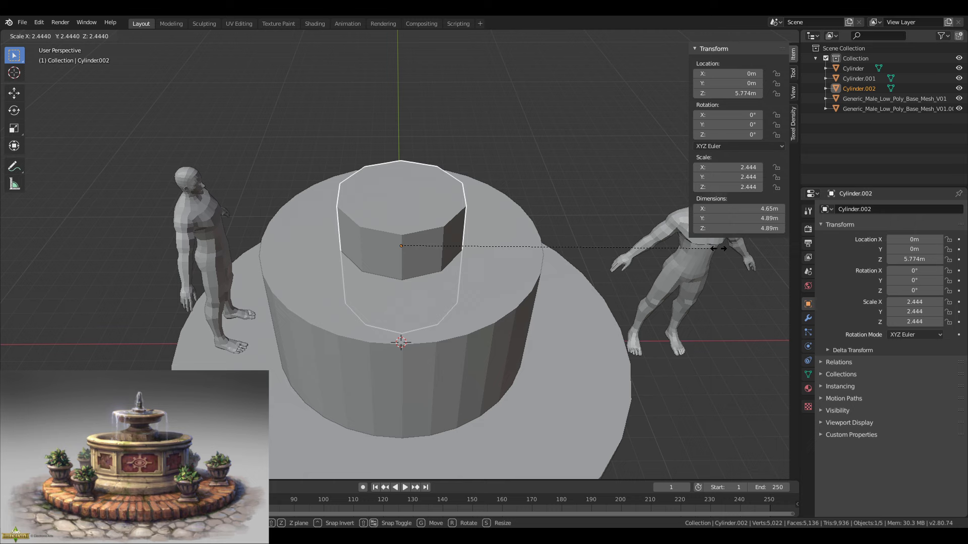
{"action": "left_click", "coordinate": [531, 255]}
{"action": "middle_click_drag", "start_coordinate": [530, 255], "coordinate": [541, 208]}
Extrude the ten-sided cylinder's top face up to a local Z of about 1.27 m and shrink it to roughly 0.69 for a sloped rim.
{"action": "key", "text": "Tab"}
{"action": "left_click", "coordinate": [419, 219]}
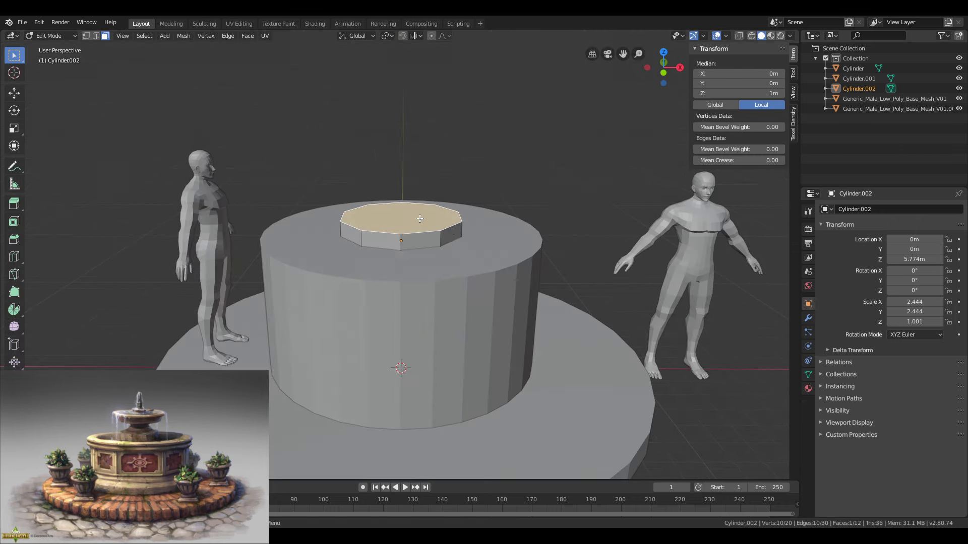
{"action": "key", "text": "e"}
{"action": "left_click", "coordinate": [496, 229]}
{"action": "key", "text": "s"}
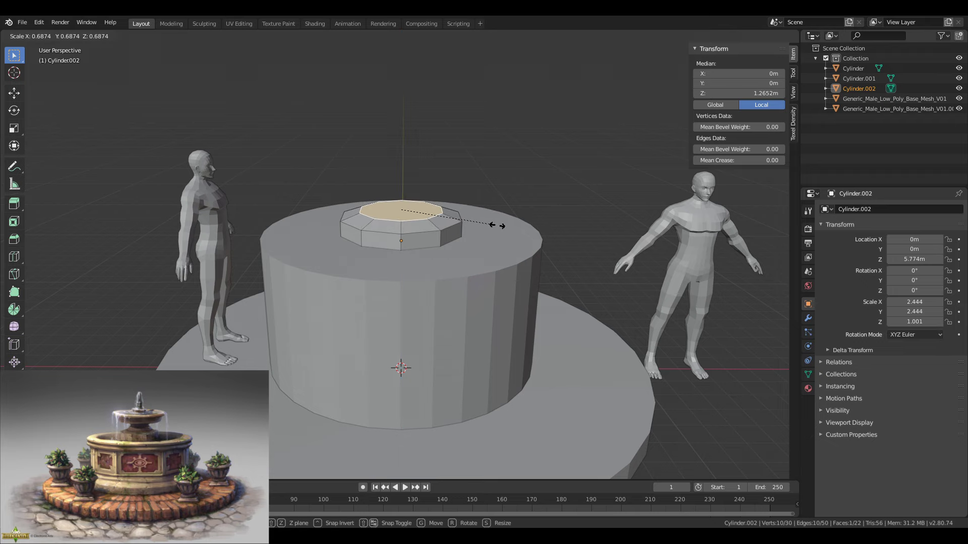
{"action": "left_click", "coordinate": [494, 222]}
Cut a centred vertical edge loop through each of the ten sides of the cylinder.
{"action": "middle_click_drag", "start_coordinate": [390, 205], "coordinate": [413, 203]}
{"action": "scroll", "coordinate": [387, 227], "scroll_direction": "up", "scroll_amount": 4}
{"action": "scroll", "coordinate": [413, 202], "scroll_direction": "down", "scroll_amount": 6}
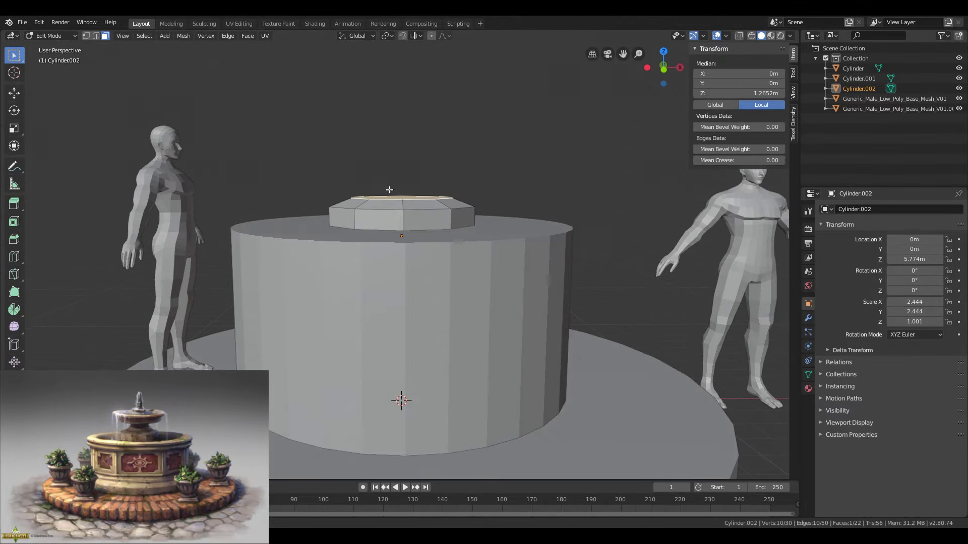
{"action": "middle_click_drag", "start_coordinate": [440, 190], "coordinate": [417, 252]}
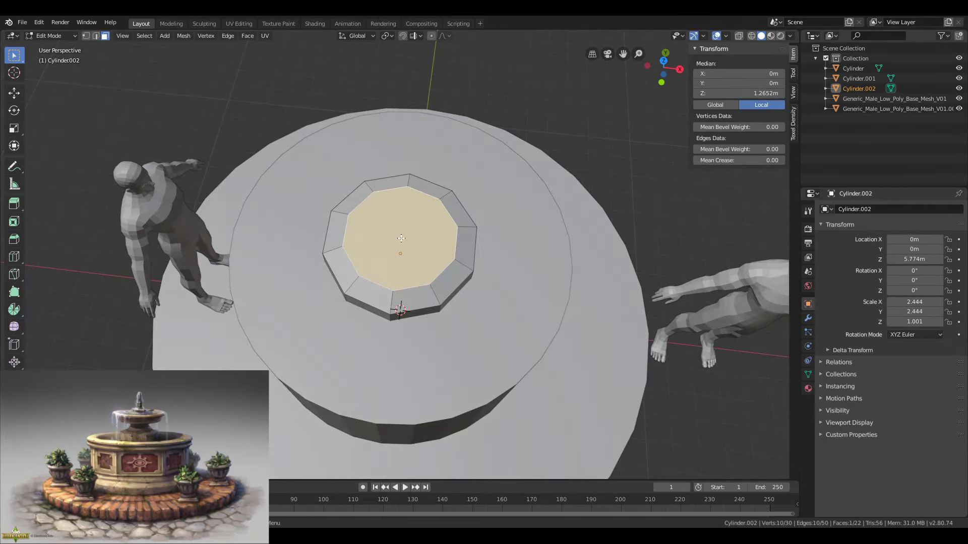
{"action": "key", "text": "ctrl+r"}
{"action": "double_click", "coordinate": [419, 298]}
{"action": "key", "text": "ctrl+r"}
{"action": "double_click", "coordinate": [449, 283]}
{"action": "key", "text": "ctrl+r"}
{"action": "double_click", "coordinate": [464, 237]}
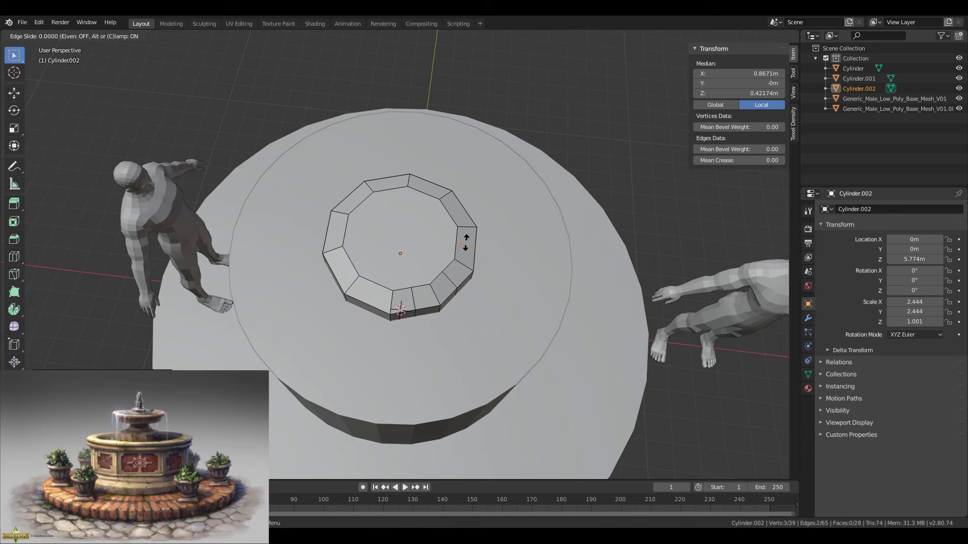
{"action": "key", "text": "ctrl+r"}
{"action": "double_click", "coordinate": [462, 211]}
{"action": "key", "text": "ctrl+r"}
{"action": "double_click", "coordinate": [393, 182]}
{"action": "key", "text": "ctrl+r"}
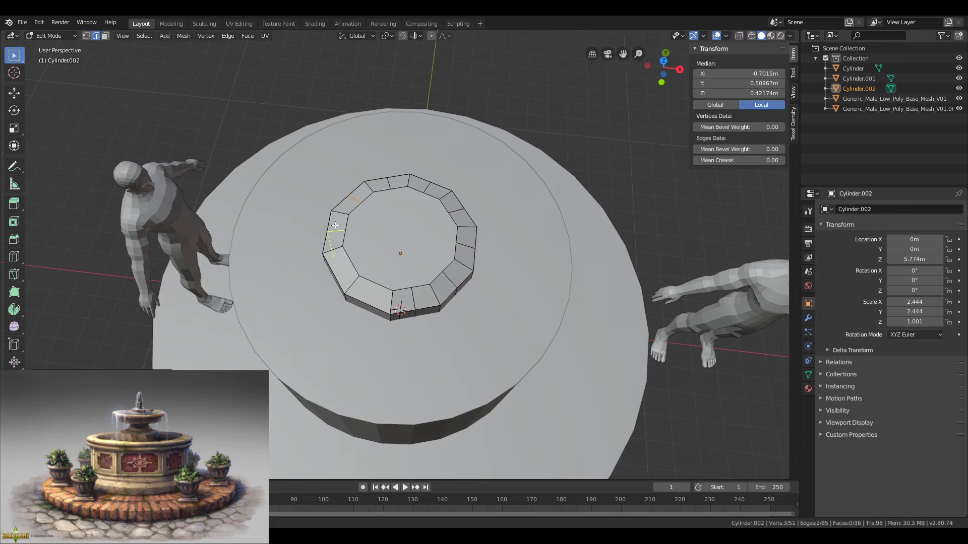
{"action": "key", "text": "ctrl+r"}
{"action": "double_click", "coordinate": [383, 296]}
Save the project as fountain.blend in the tutorial_yt folder.
{"action": "left_click", "coordinate": [22, 23]}
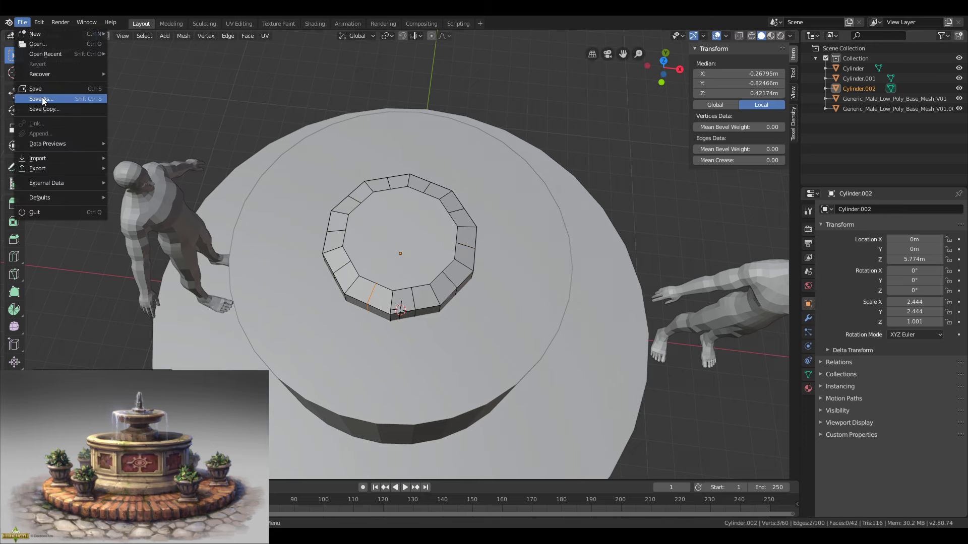
{"action": "left_click", "coordinate": [45, 100]}
{"action": "left_click", "coordinate": [31, 159]}
{"action": "left_click", "coordinate": [150, 60]}
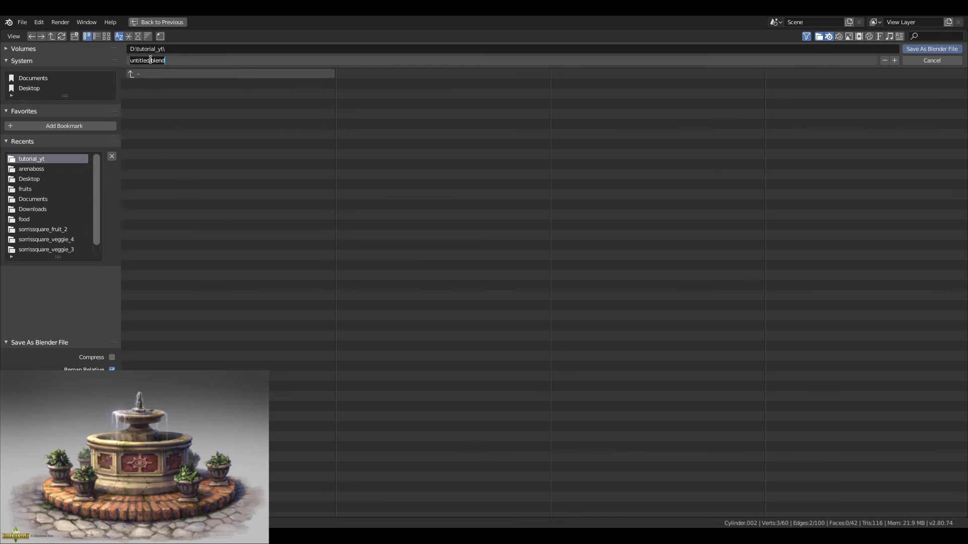
{"action": "type", "text": "fountain"}
{"action": "key", "text": "Return"}
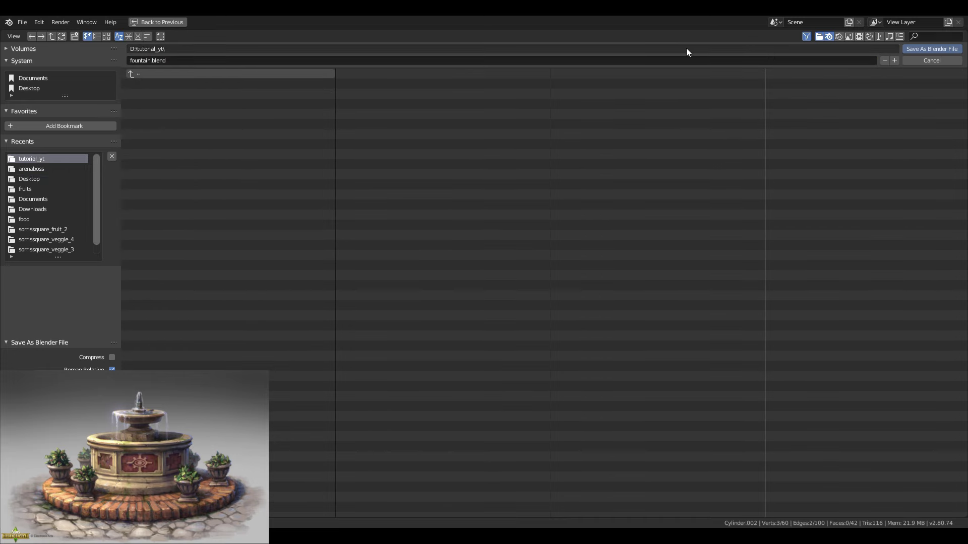
{"action": "left_click", "coordinate": [932, 49]}
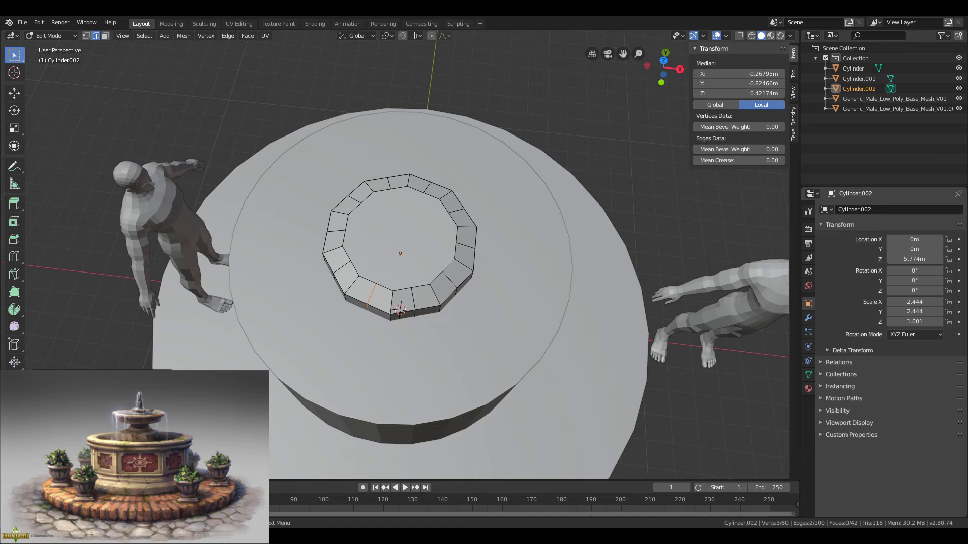
Extrude the ten-sided cylinder's top face upward to a local Z of about 1.77 m and check it from the front.
{"action": "middle_click_drag", "start_coordinate": [565, 167], "coordinate": [557, 235]}
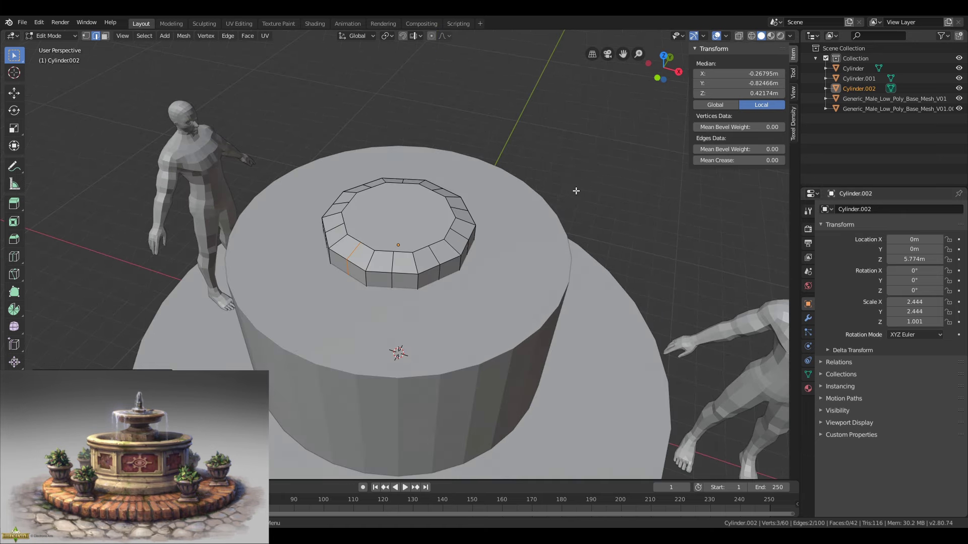
{"action": "middle_click_drag", "start_coordinate": [549, 175], "coordinate": [529, 256]}
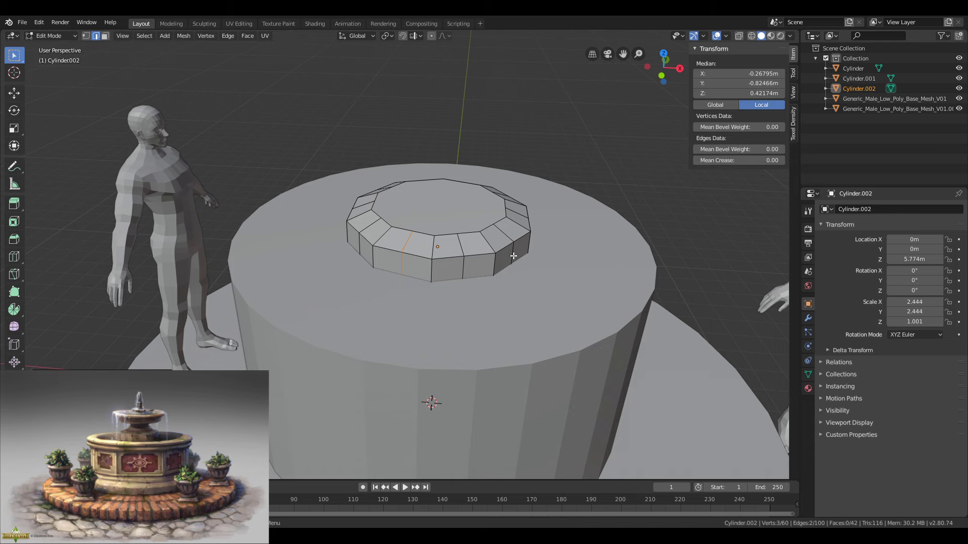
{"action": "key", "text": "q"}
{"action": "key", "text": "Tab"}
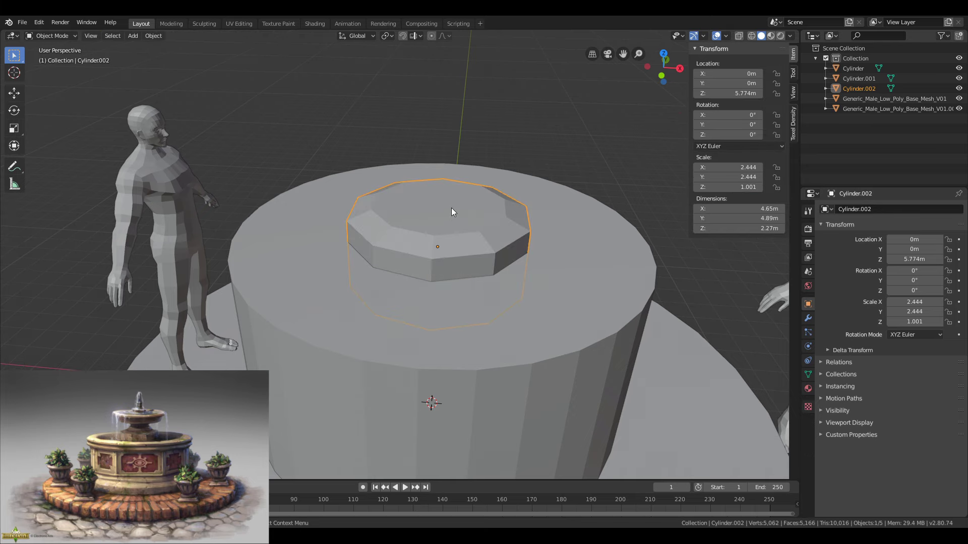
{"action": "key", "text": "Tab"}
{"action": "key", "text": "3"}
{"action": "left_click", "coordinate": [450, 210]}
{"action": "middle_click_drag", "start_coordinate": [449, 209], "coordinate": [468, 200]}
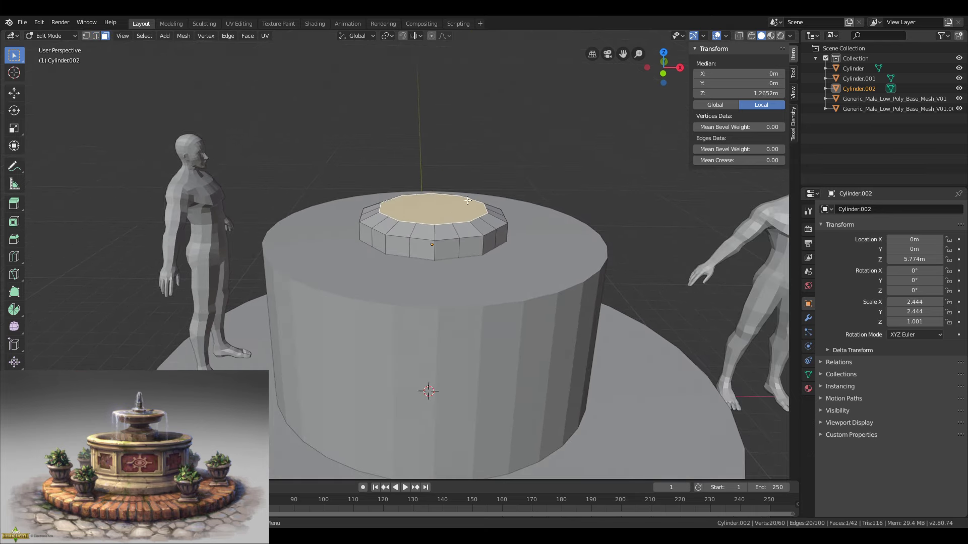
{"action": "key", "text": "e"}
{"action": "left_click", "coordinate": [557, 215]}
{"action": "key", "text": "KP_1"}
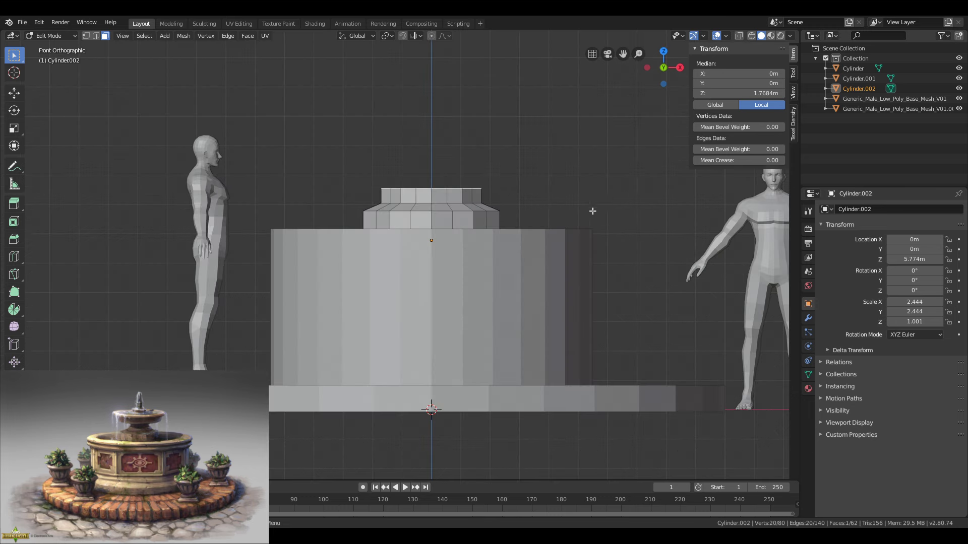
Scale the extruded top face inward to taper the pedestal and lower it slightly along Z.
{"action": "key", "text": "g"}
{"action": "key", "text": "z"}
{"action": "right_click", "coordinate": [560, 210]}
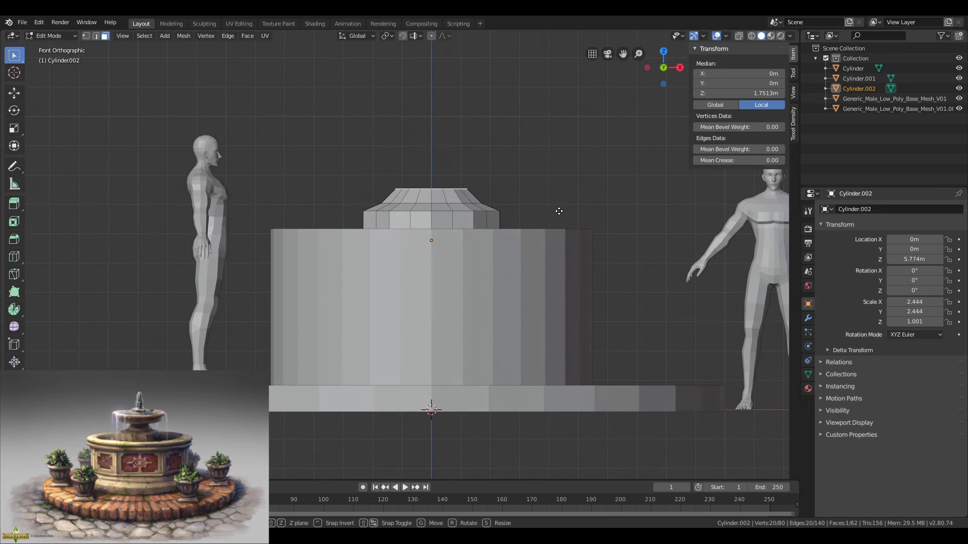
{"action": "key", "text": "g"}
{"action": "key", "text": "z"}
{"action": "left_click", "coordinate": [561, 212]}
Extrude the narrowed top face upward to a local Z of about 2.18 m.
{"action": "key", "text": "e"}
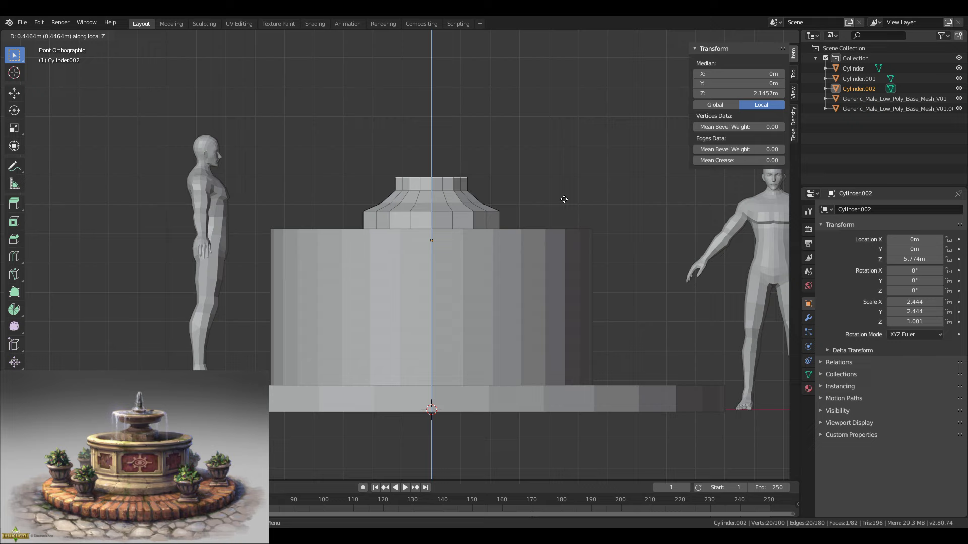
{"action": "left_click", "coordinate": [564, 199]}
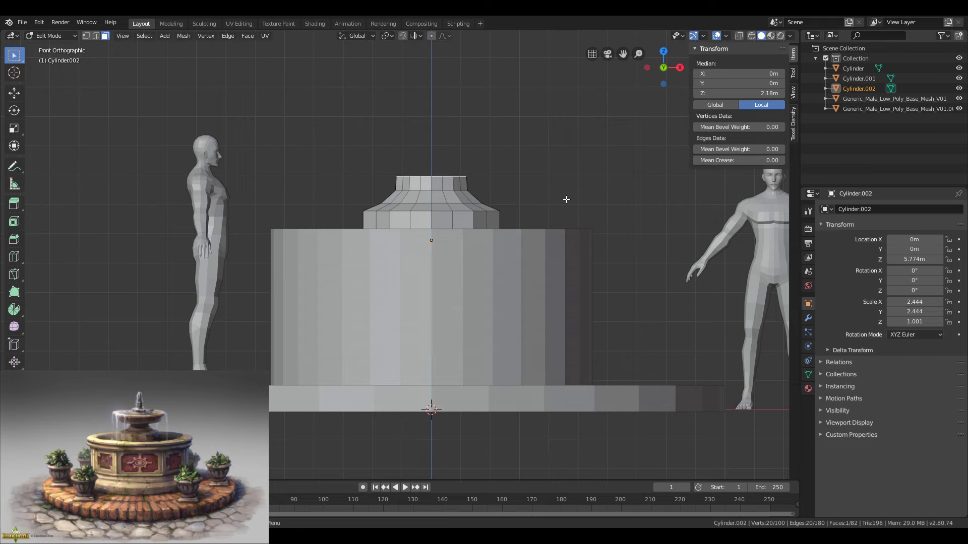
{"action": "key", "text": "g"}
{"action": "key", "text": "z"}
{"action": "right_click", "coordinate": [566, 199]}
Duplicate the large basin cylinder, scale the copy to about 3.76 m wide and place it on top of the central pedestal.
{"action": "key", "text": "Tab"}
{"action": "left_click", "coordinate": [545, 264]}
{"action": "key", "text": "shift+d"}
{"action": "key", "text": "z"}
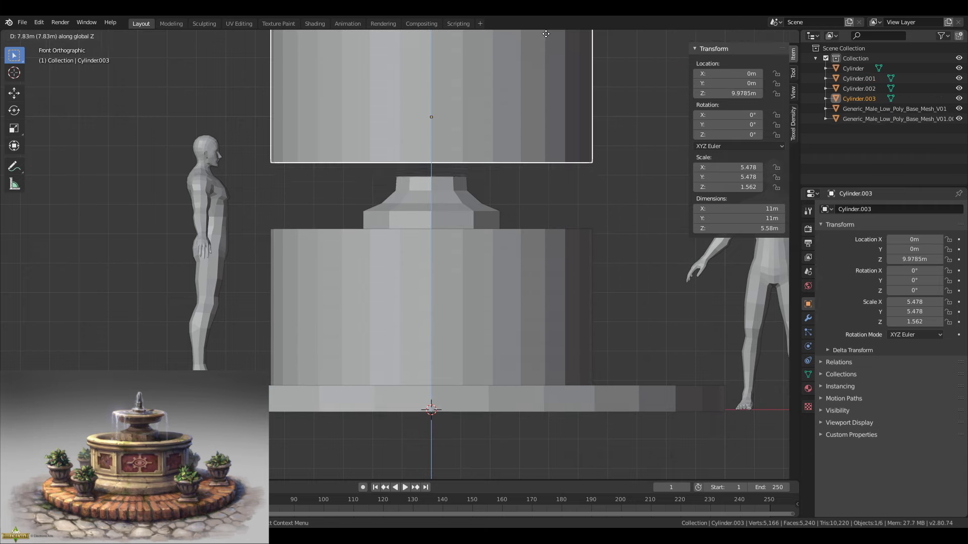
{"action": "left_click", "coordinate": [667, 138]}
{"action": "key", "text": "s"}
{"action": "left_click", "coordinate": [512, 147]}
{"action": "key", "text": "g"}
{"action": "key", "text": "z"}
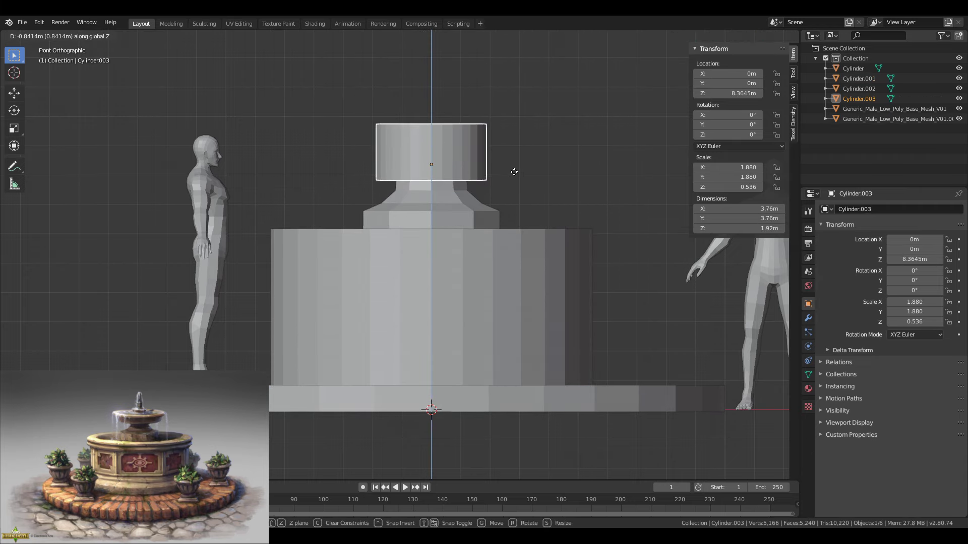
{"action": "left_click", "coordinate": [515, 173]}
Flatten the upper bowl cylinder to about 1.09 m high and seat it on the pedestal at a Z location of about 8.12 m.
{"action": "key", "text": "s"}
{"action": "key", "text": "z"}
{"action": "left_click", "coordinate": [494, 166]}
{"action": "key", "text": "g"}
{"action": "key", "text": "z"}
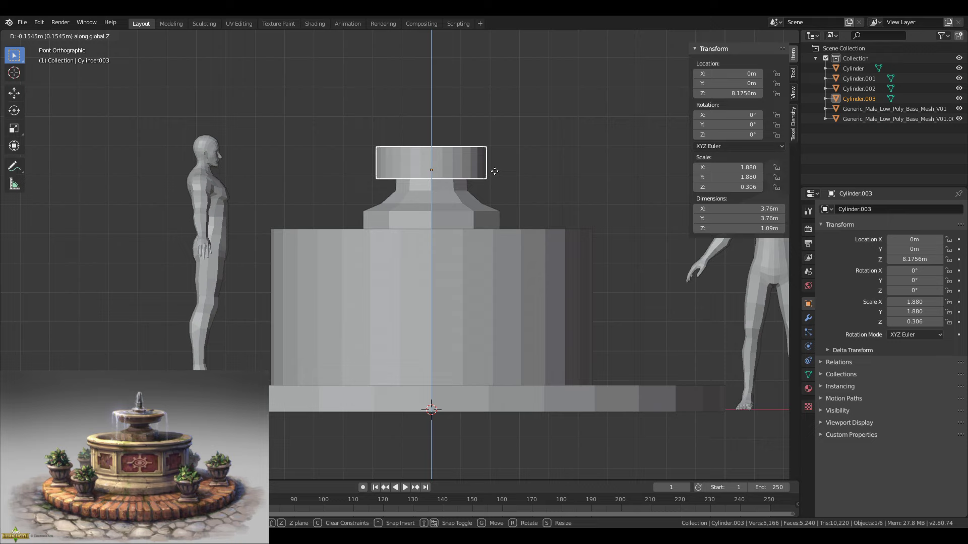
{"action": "left_click", "coordinate": [494, 171]}
{"action": "key", "text": "g"}
{"action": "key", "text": "z"}
{"action": "left_click", "coordinate": [498, 174]}
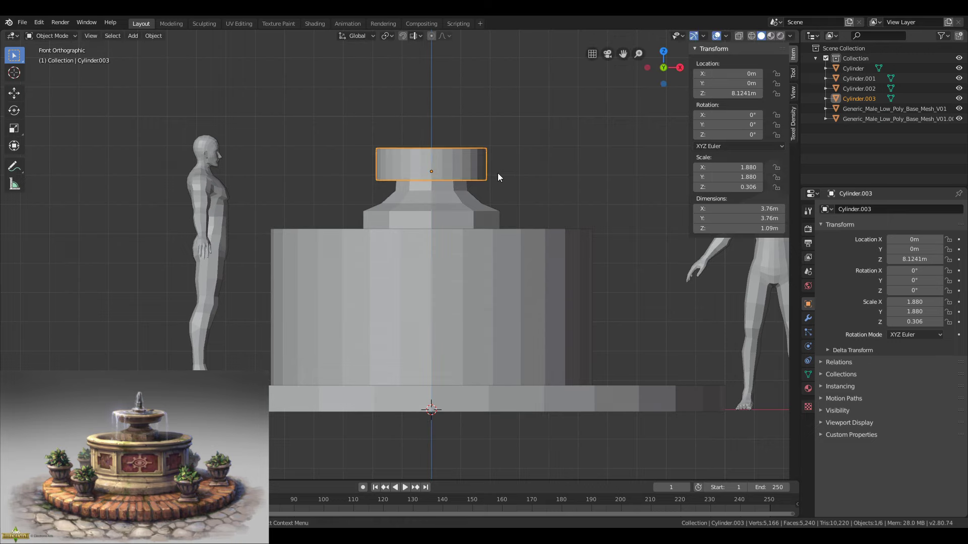
Duplicate the upper bowl cylinder, scale the copy to about 1.3 m wide and raise it to about 8.83 m along Z.
{"action": "key", "text": "shift+d"}
{"action": "key", "text": "s"}
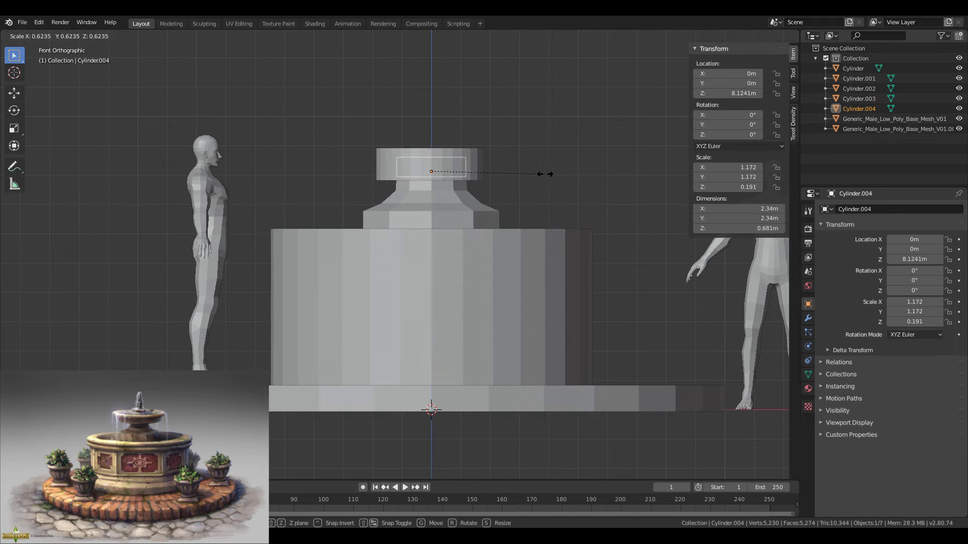
{"action": "left_click", "coordinate": [540, 174]}
{"action": "key", "text": "g"}
{"action": "key", "text": "z"}
{"action": "left_click", "coordinate": [522, 157]}
{"action": "key", "text": "s"}
{"action": "left_click", "coordinate": [547, 152]}
Thicken the small top disc to about 0.5 m and position it at about 8.9 m along Z above the upper bowl.
{"action": "key", "text": "g"}
{"action": "key", "text": "z"}
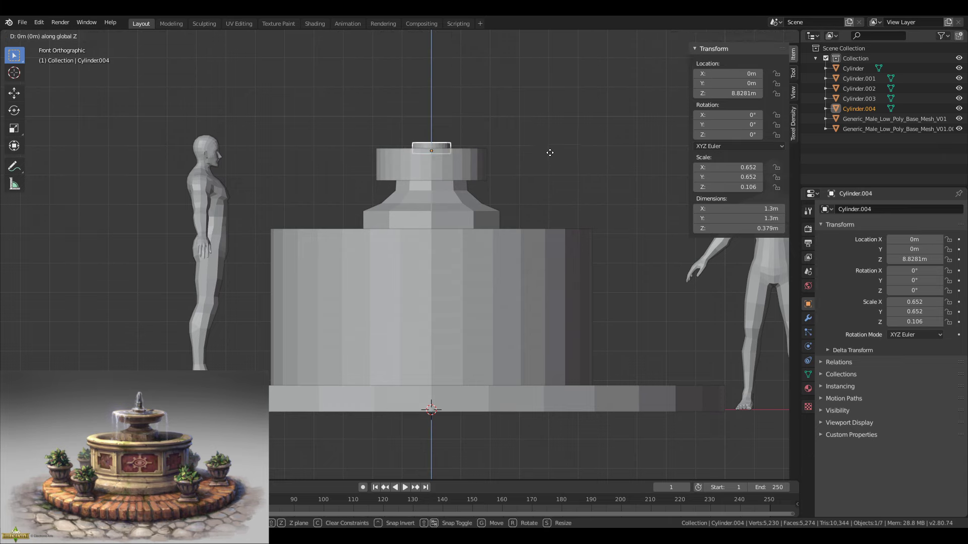
{"action": "left_click", "coordinate": [588, 149]}
{"action": "key", "text": "g"}
{"action": "key", "text": "z"}
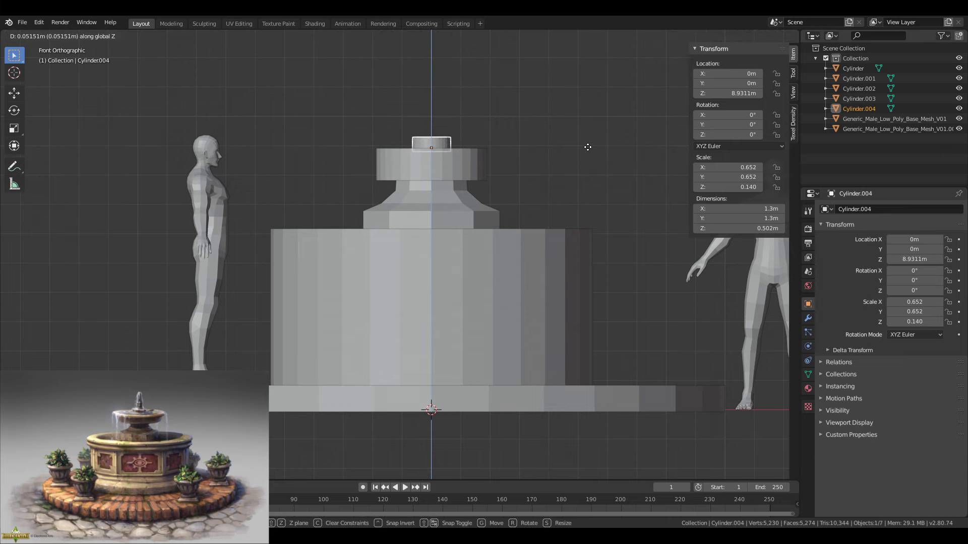
{"action": "left_click", "coordinate": [586, 149]}
Duplicate the small top disc in place and scale the copy down to about 0.84 m wide.
{"action": "key", "text": "shift+d"}
{"action": "right_click", "coordinate": [603, 165]}
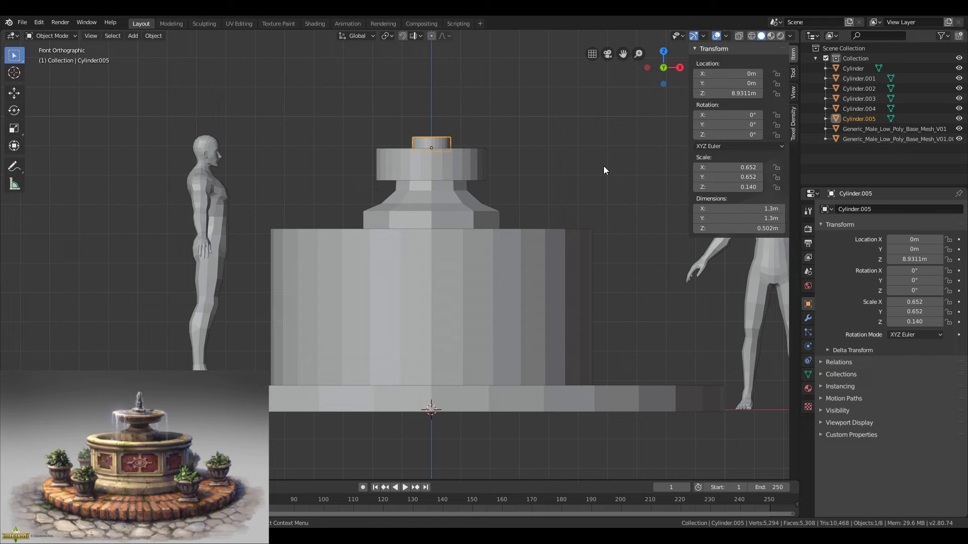
{"action": "key", "text": "s"}
{"action": "left_click", "coordinate": [540, 167]}
{"action": "key", "text": "s"}
{"action": "key", "text": "z"}
{"action": "key", "text": "Escape"}
Raise the smallest disc along Z to a location of about 9.19 m.
{"action": "key", "text": "g"}
{"action": "key", "text": "z"}
{"action": "left_click", "coordinate": [476, 179]}
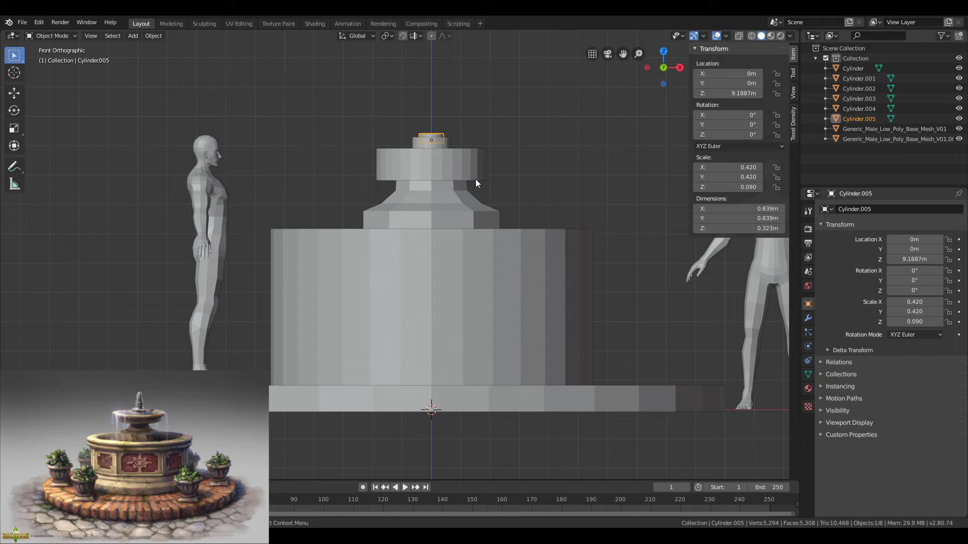
Reshape the smallest disc into a thin upright column about 0.44 m wide with a Z scale of about 0.259.
{"action": "key", "text": "s"}
{"action": "key", "text": "z"}
{"action": "left_click", "coordinate": [546, 262]}
{"action": "key", "text": "s"}
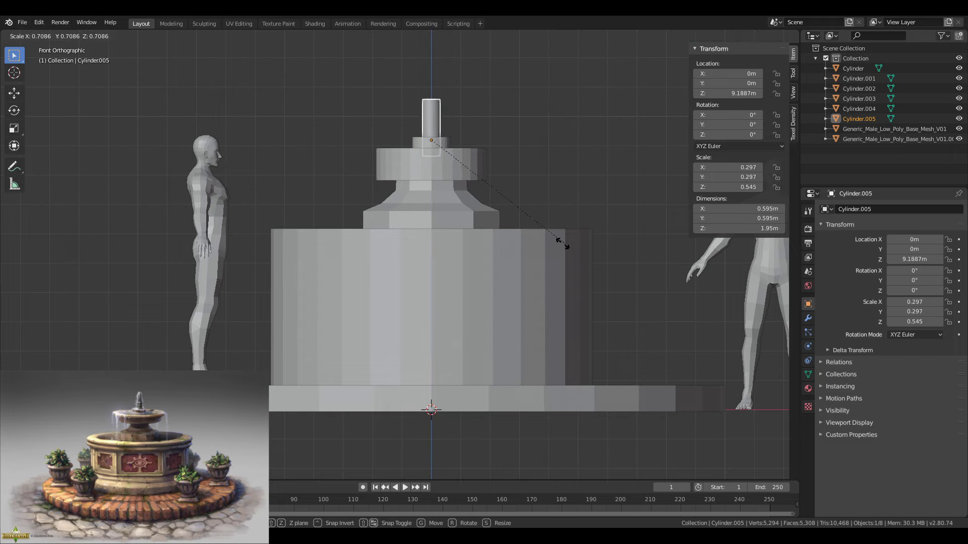
{"action": "left_click", "coordinate": [538, 206]}
{"action": "key", "text": "z"}
{"action": "right_click", "coordinate": [537, 203]}
{"action": "key", "text": "s"}
{"action": "key", "text": "z"}
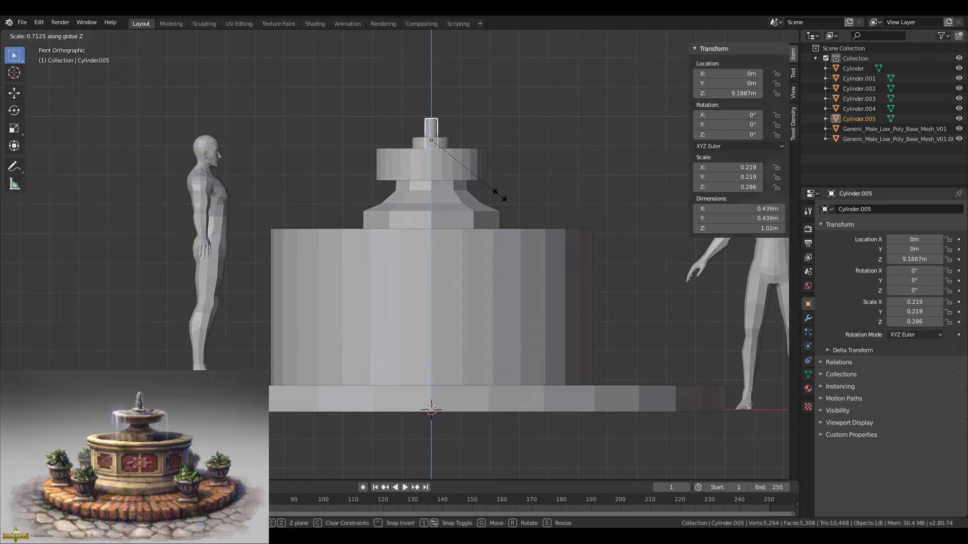
{"action": "left_click", "coordinate": [489, 194]}
Inset the top face of the thin column to form a smaller concentric circle.
{"action": "middle_click_drag", "start_coordinate": [474, 155], "coordinate": [467, 172]}
{"action": "key", "text": "Tab"}
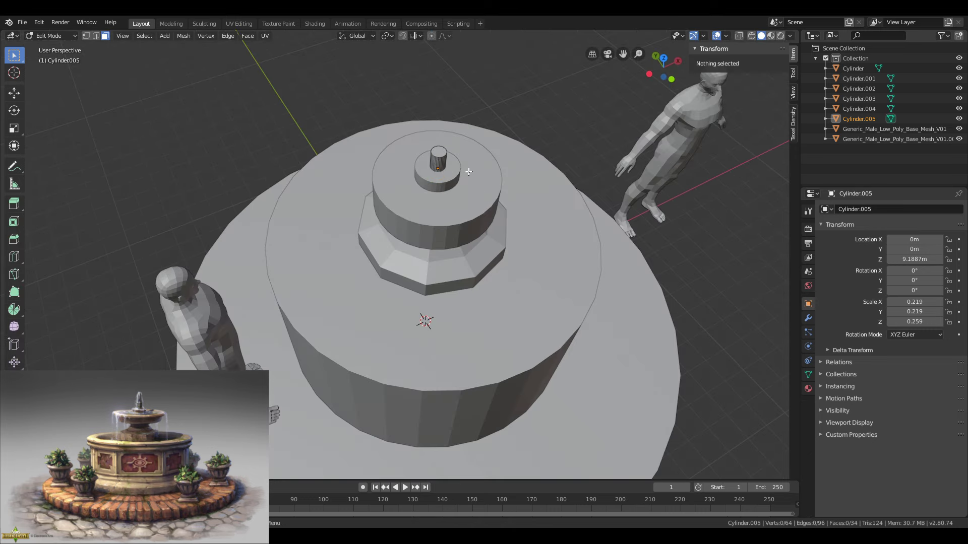
{"action": "left_click", "coordinate": [436, 154]}
{"action": "key", "text": "KP_Decimal"}
{"action": "key", "text": "s"}
{"action": "key", "text": "Escape"}
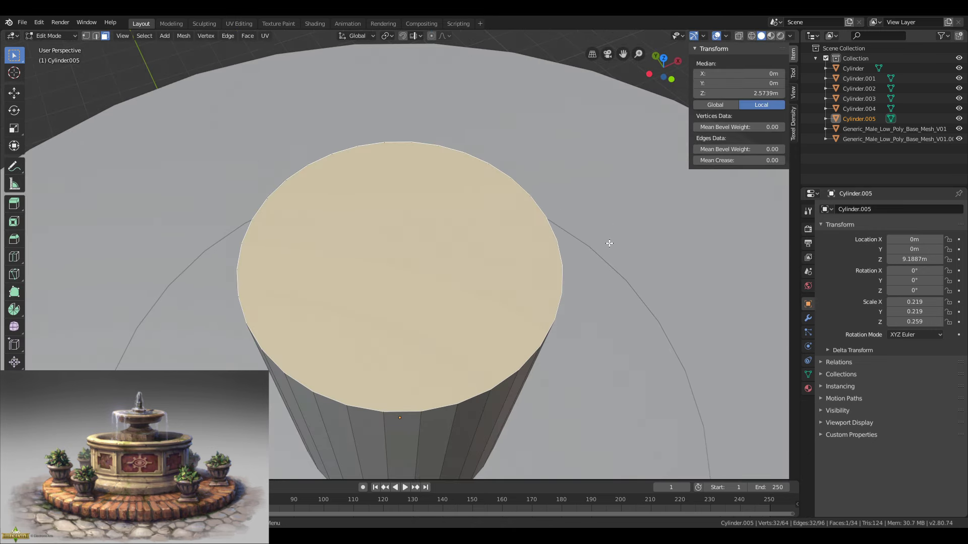
{"action": "left_click", "coordinate": [14, 221]}
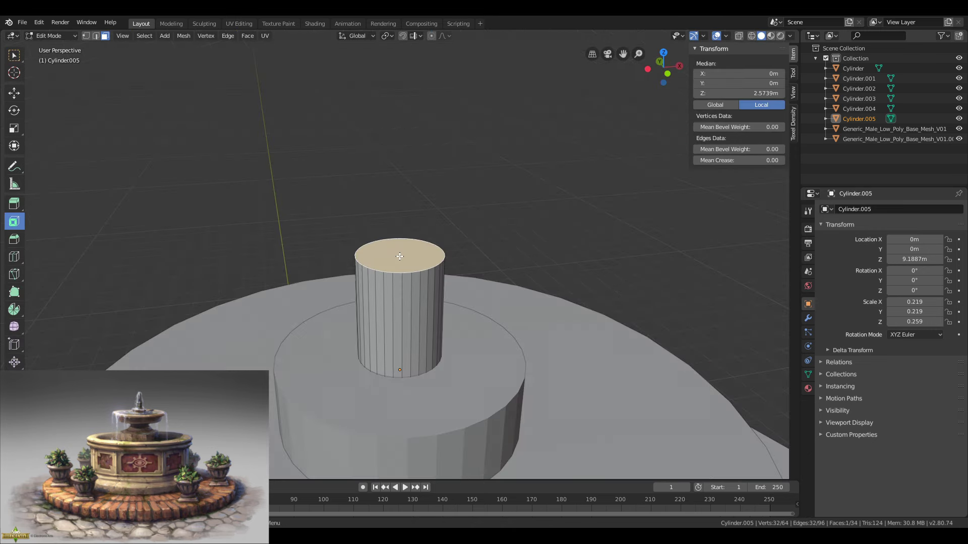
{"action": "mouse_move", "coordinate": [398, 248]}
{"action": "left_mouse_down"}
{"action": "mouse_move", "coordinate": [386, 262]}
{"action": "mouse_move", "coordinate": [398, 256]}
{"action": "left_mouse_up"}
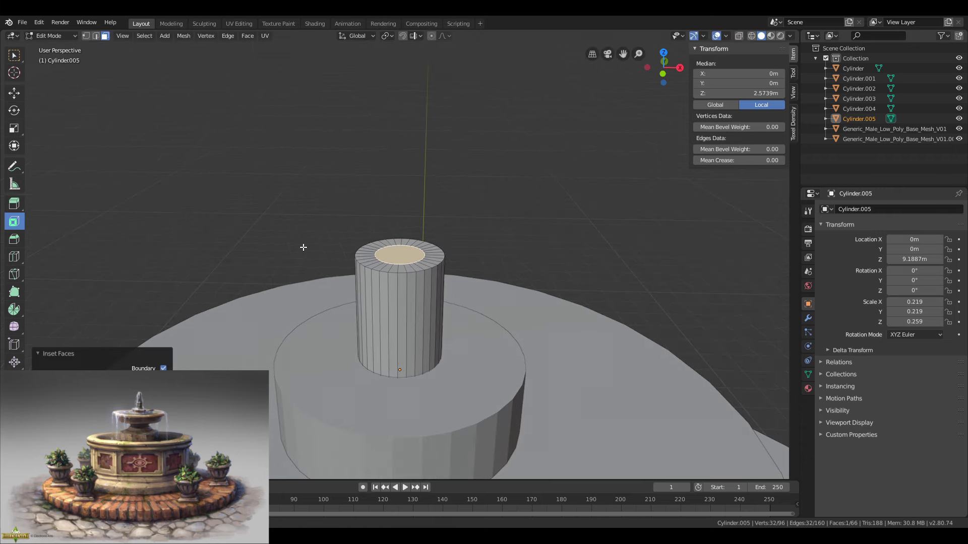
Extrude the inset face upward into a narrow spout, making the column about 1.66 m tall overall, and return to object mode.
{"action": "scroll", "coordinate": [313, 237], "scroll_direction": "down", "scroll_amount": 5}
{"action": "left_click", "coordinate": [402, 256]}
{"action": "left_click", "coordinate": [400, 255]}
{"action": "scroll", "coordinate": [425, 260], "scroll_direction": "down", "scroll_amount": 3}
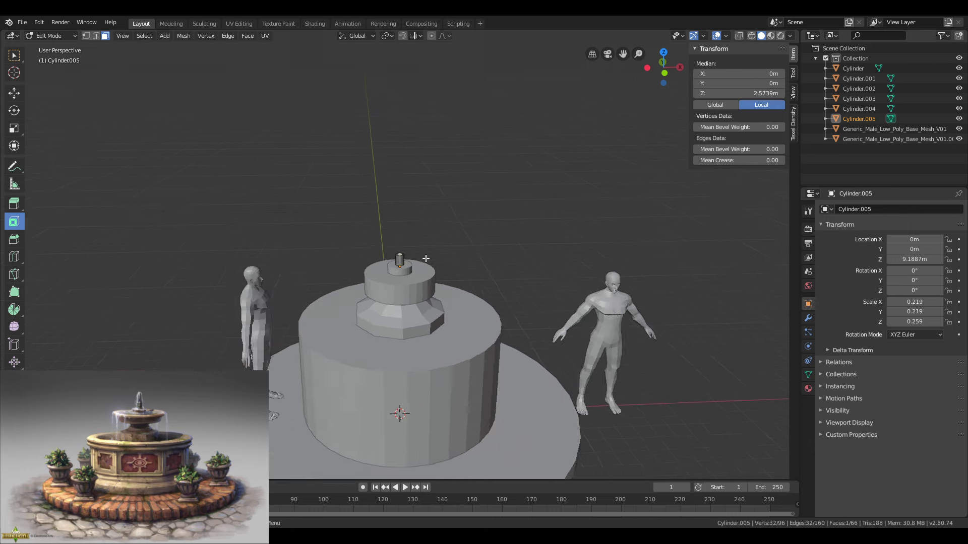
{"action": "scroll", "coordinate": [444, 270], "scroll_direction": "down", "scroll_amount": 1}
{"action": "scroll", "coordinate": [449, 272], "scroll_direction": "up", "scroll_amount": 1}
{"action": "key", "text": "KP_1"}
{"action": "scroll", "coordinate": [388, 269], "scroll_direction": "up", "scroll_amount": 2}
{"action": "scroll", "coordinate": [387, 269], "scroll_direction": "up", "scroll_amount": 1}
{"action": "key", "text": "e"}
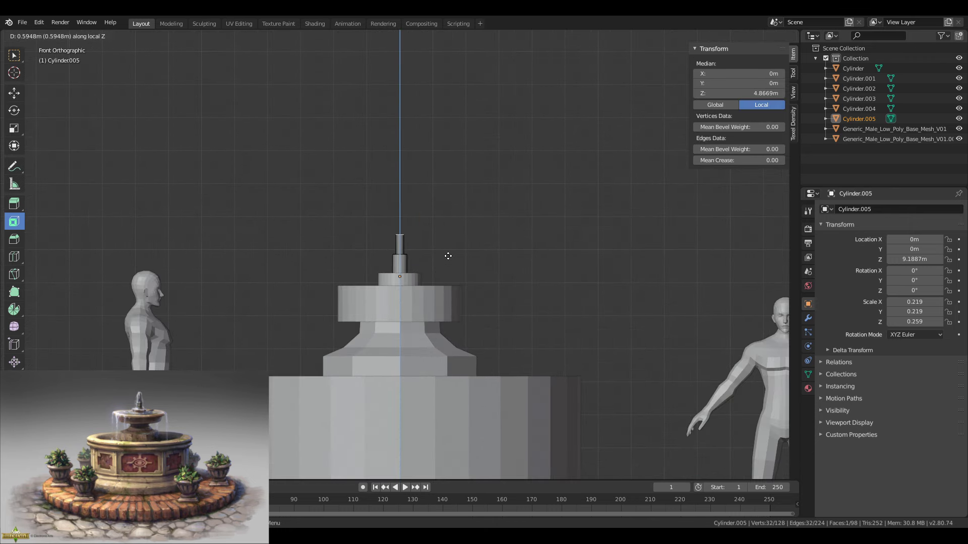
{"action": "left_click", "coordinate": [454, 251]}
{"action": "key", "text": "alt+a"}
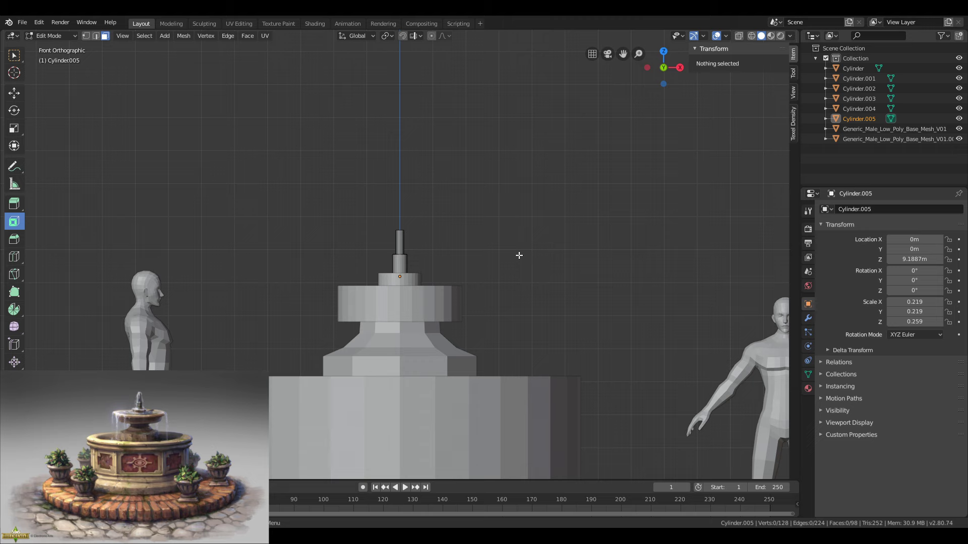
{"action": "key", "text": "Tab"}
Select all fountain parts with the figure standing on the base and raise them about 0.37 m along Z.
{"action": "middle_click_drag", "start_coordinate": [423, 256], "coordinate": [480, 319]}
{"action": "key", "text": "alt+a"}
{"action": "middle_click_drag", "start_coordinate": [655, 363], "coordinate": [483, 318]}
{"action": "scroll", "coordinate": [568, 344], "scroll_direction": "down", "scroll_amount": 5}
{"action": "scroll", "coordinate": [477, 295], "scroll_direction": "up", "scroll_amount": 2}
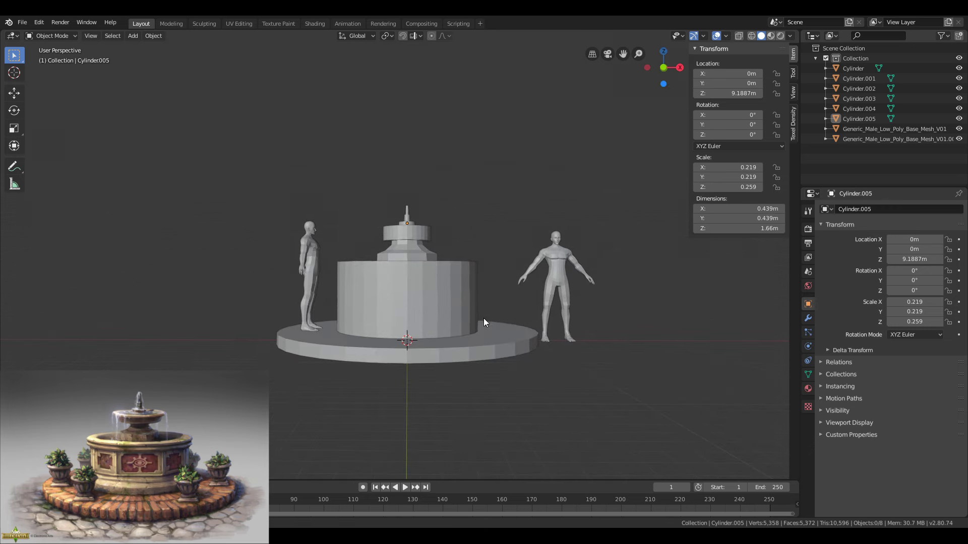
{"action": "left_click_drag", "start_coordinate": [469, 187], "coordinate": [277, 422]}
{"action": "key", "text": "KP_1"}
{"action": "scroll", "coordinate": [278, 421], "scroll_direction": "up", "scroll_amount": 2}
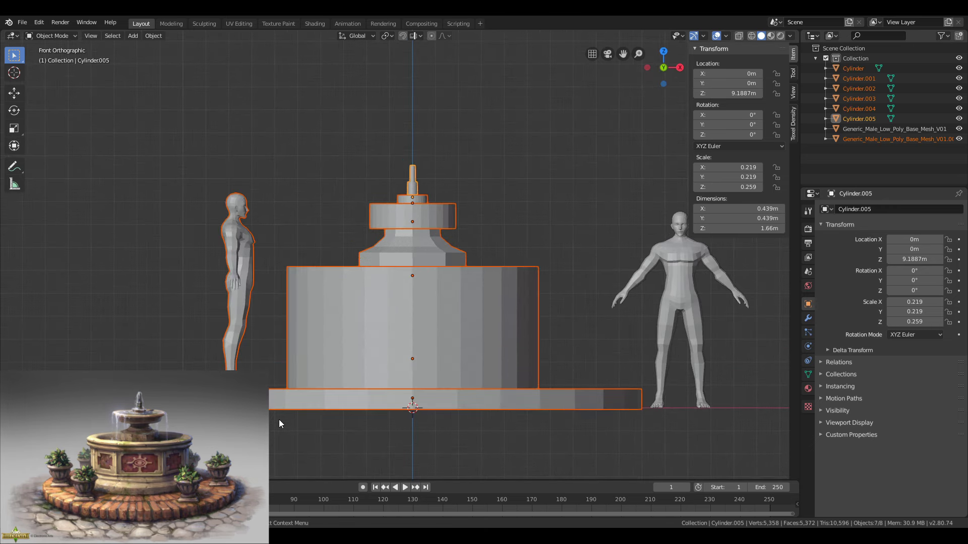
{"action": "key", "text": "g"}
{"action": "key", "text": "z"}
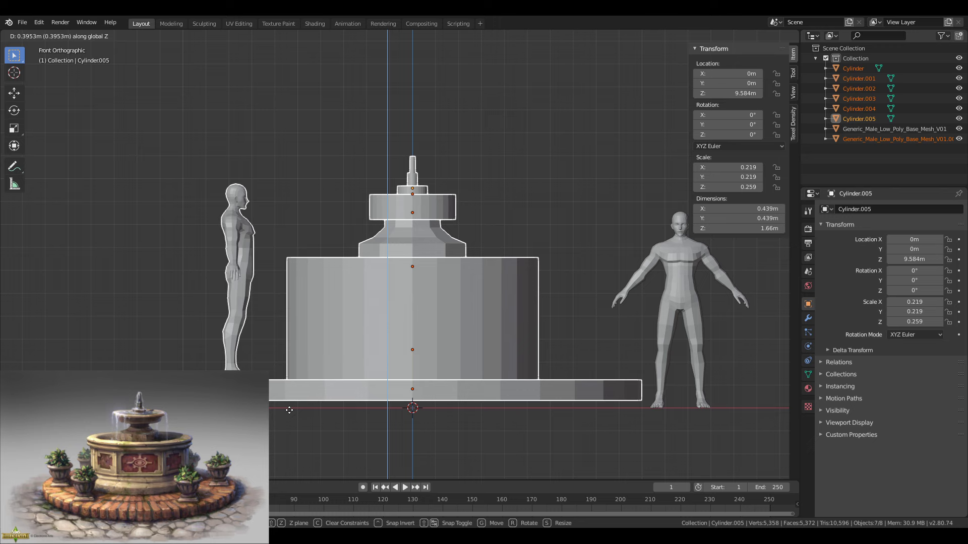
{"action": "left_click", "coordinate": [290, 410]}
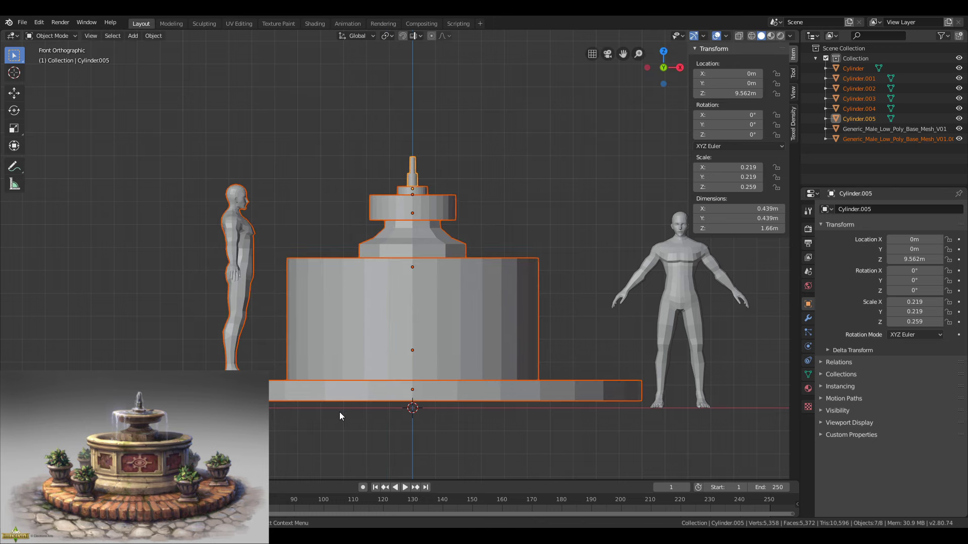
Lower the bottom face of the base disc along Z to ground level, at a local Z of about -1.66 m.
{"action": "middle_click_drag", "start_coordinate": [340, 412], "coordinate": [376, 371]}
{"action": "left_click", "coordinate": [377, 363]}
{"action": "key", "text": "Tab"}
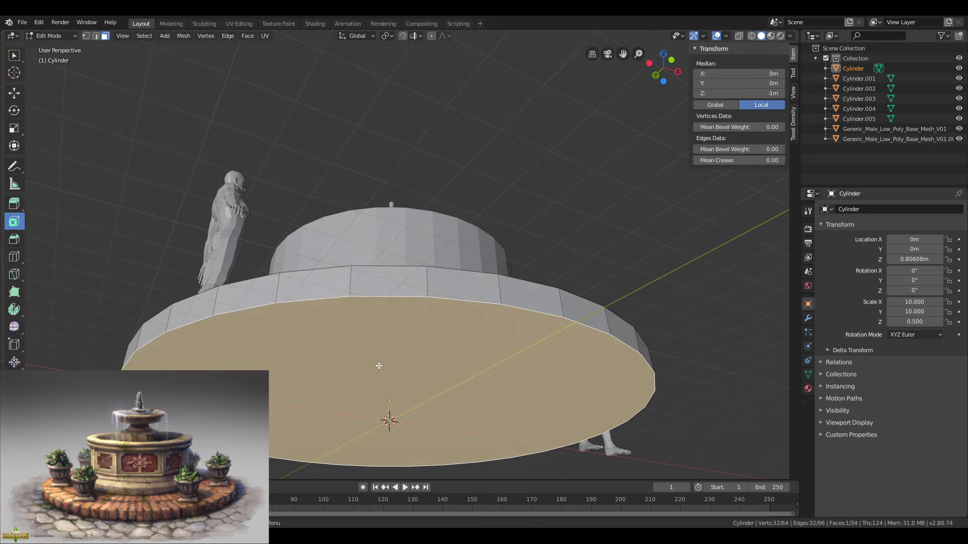
{"action": "key", "text": "KP_1"}
{"action": "key", "text": "g"}
{"action": "key", "text": "z"}
{"action": "left_click", "coordinate": [515, 414]}
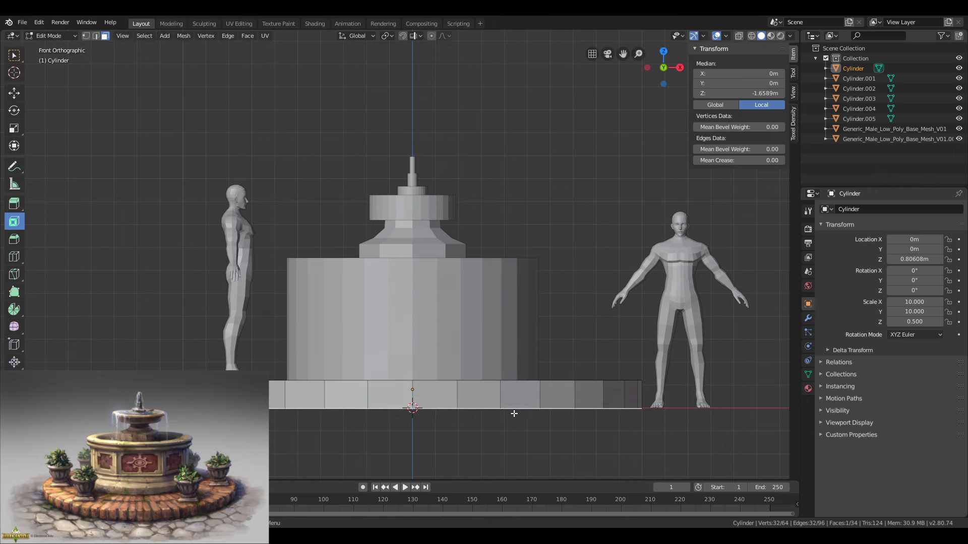
Move the base disc's bottom face up along Z to a local Z of about -1.41 m.
{"action": "left_click", "coordinate": [570, 309]}
{"action": "middle_click_drag", "start_coordinate": [570, 309], "coordinate": [529, 254]}
{"action": "scroll", "coordinate": [534, 331], "scroll_direction": "down", "scroll_amount": 2}
{"action": "left_click", "coordinate": [474, 359]}
{"action": "key", "text": "g"}
{"action": "key", "text": "z"}
{"action": "left_click", "coordinate": [473, 352]}
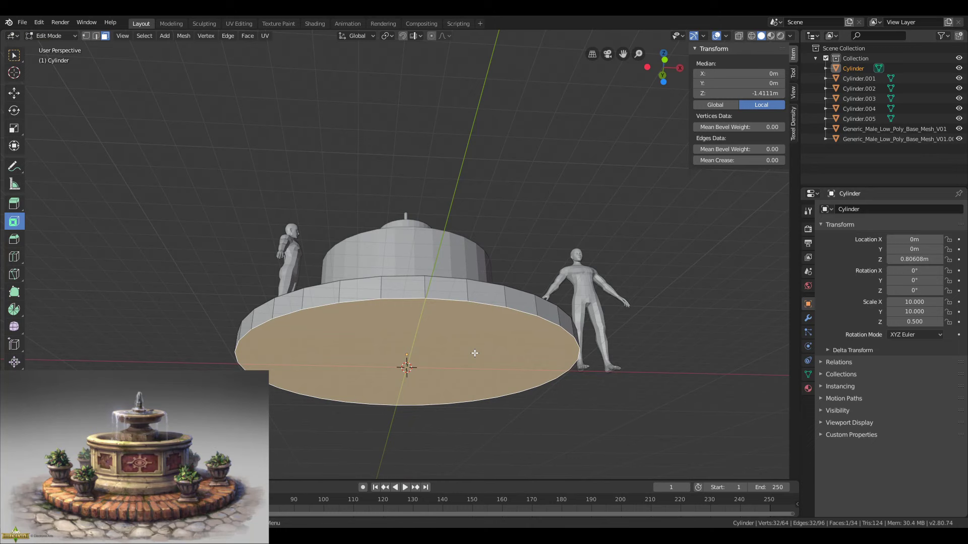
Select all fountain parts with the figure on the base and lower them about 0.11 m so the base meets the ground.
{"action": "middle_click_drag", "start_coordinate": [473, 352], "coordinate": [476, 387]}
{"action": "key", "text": "Tab"}
{"action": "left_click_drag", "start_coordinate": [496, 182], "coordinate": [241, 432]}
{"action": "key", "text": "KP_1"}
{"action": "scroll", "coordinate": [330, 415], "scroll_direction": "up", "scroll_amount": 3}
{"action": "key", "text": "g"}
{"action": "key", "text": "z"}
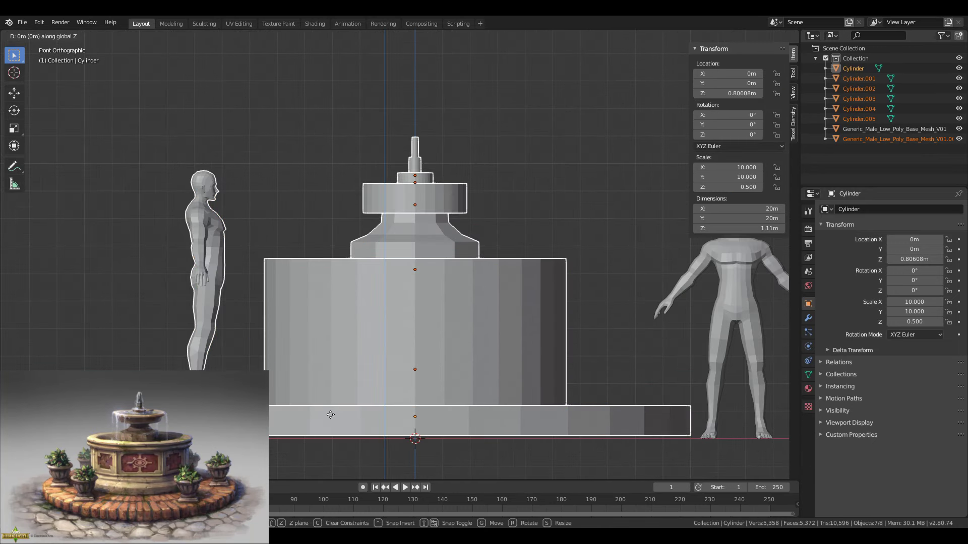
{"action": "left_click", "coordinate": [333, 418]}
Examine the blocked-out fountain's proportions against the reference figures from perspective and top views.
{"action": "left_click", "coordinate": [280, 191]}
{"action": "middle_click_drag", "start_coordinate": [280, 191], "coordinate": [422, 424]}
{"action": "scroll", "coordinate": [325, 237], "scroll_direction": "down", "scroll_amount": 2}
{"action": "left_click", "coordinate": [365, 337]}
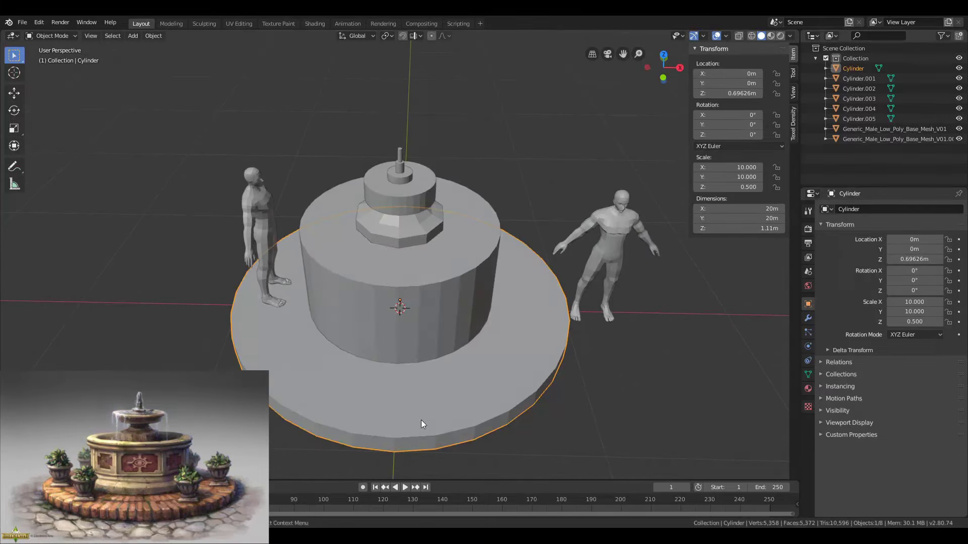
{"action": "left_click", "coordinate": [528, 204]}
{"action": "middle_click_drag", "start_coordinate": [527, 204], "coordinate": [11, 266]}
{"action": "key", "text": "KP_7"}
{"action": "scroll", "coordinate": [160, 199], "scroll_direction": "down", "scroll_amount": 3}
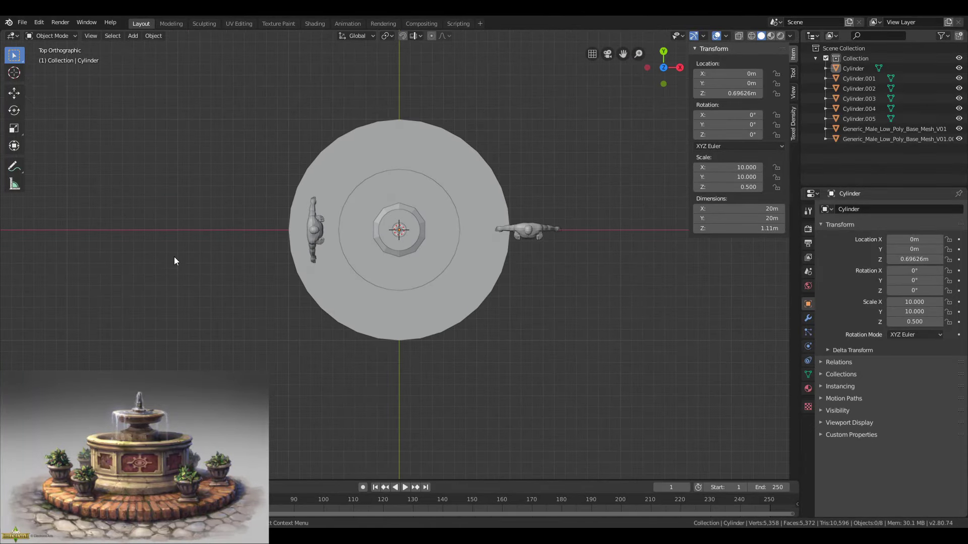
{"action": "middle_click_drag", "start_coordinate": [175, 261], "coordinate": [330, 325]}
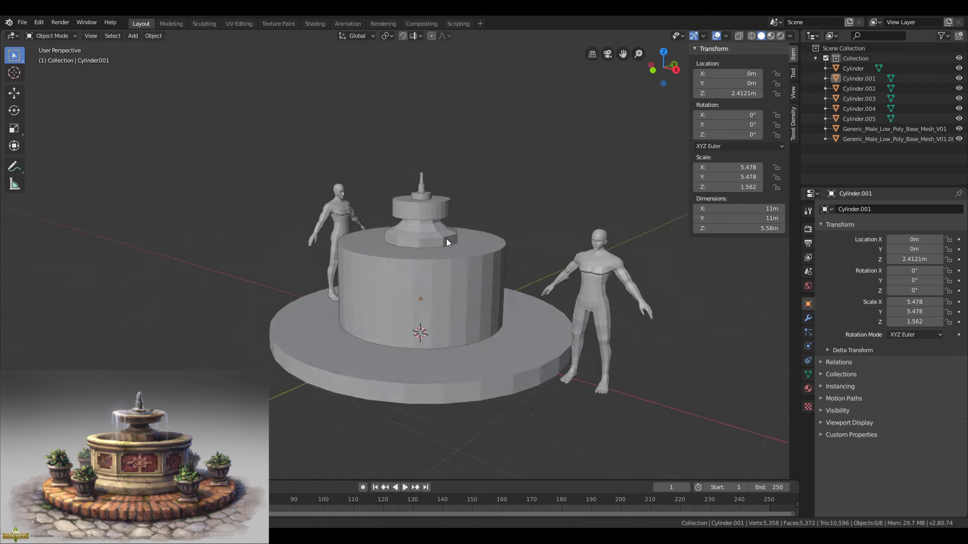
{"action": "middle_click_drag", "start_coordinate": [446, 238], "coordinate": [517, 246]}
Rename the reference figure standing beside the fountain on the ground as human1.
{"action": "left_click", "coordinate": [580, 208]}
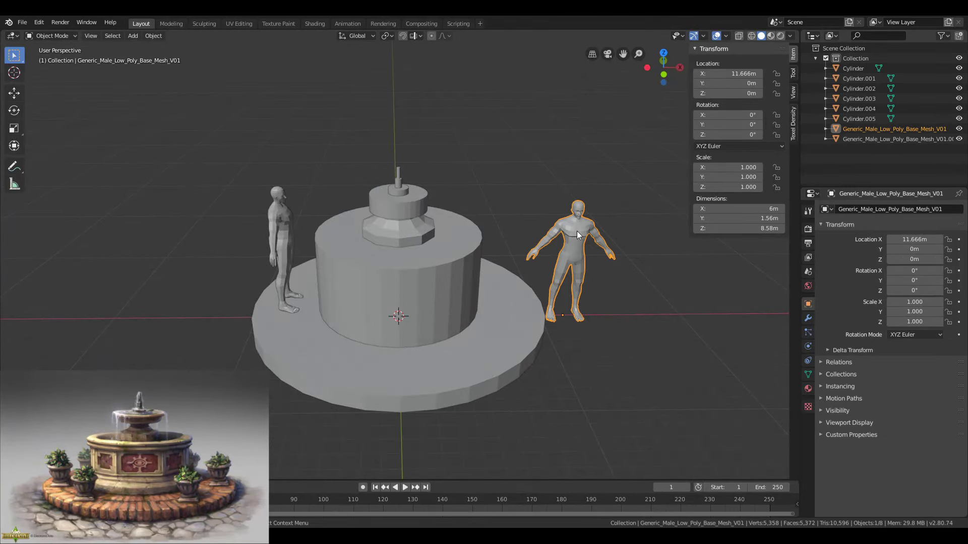
{"action": "type", "text": "human"}
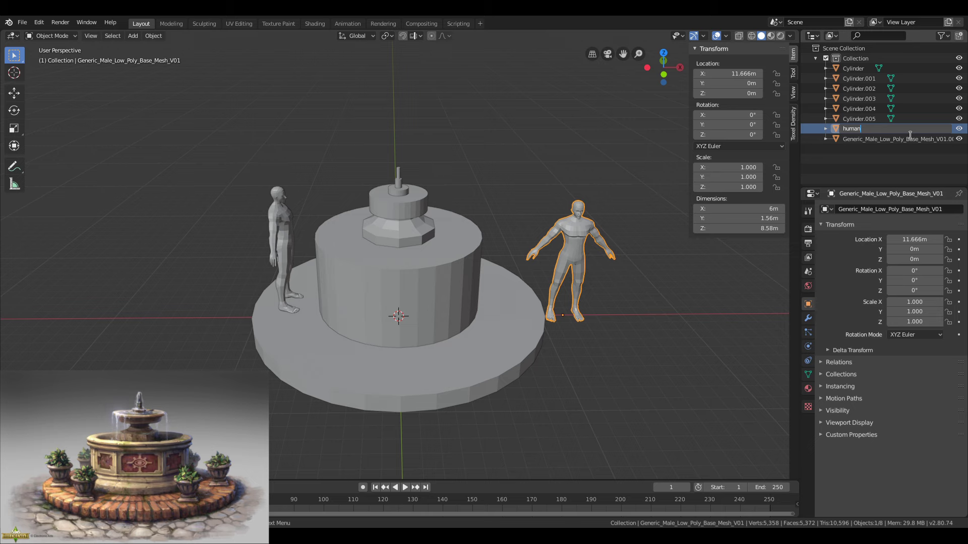
{"action": "type", "text": "1"}
{"action": "key", "text": "Return"}
Rename the reference figure standing on the fountain base as human2.
{"action": "left_click", "coordinate": [285, 216]}
{"action": "double_click", "coordinate": [848, 137]}
{"action": "type", "text": "h"}
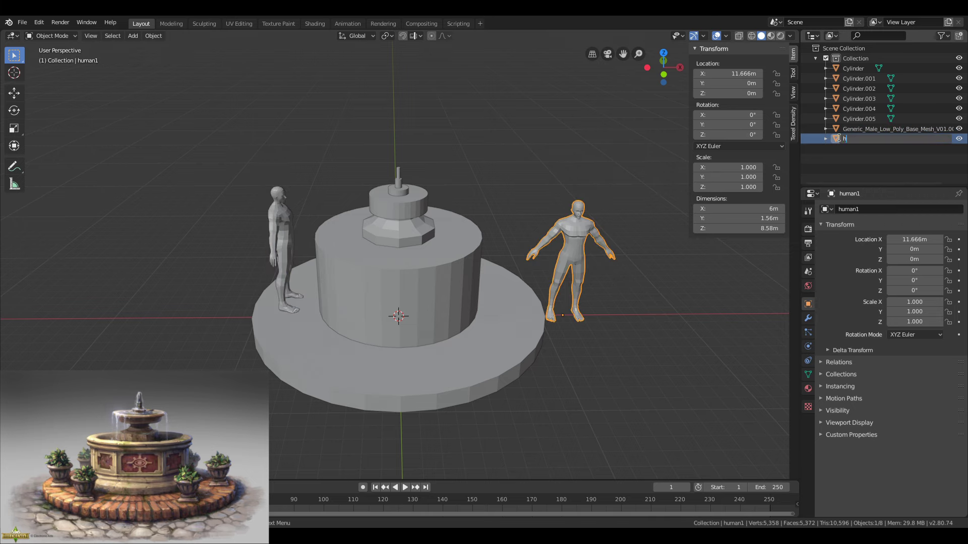
{"action": "left_click", "coordinate": [873, 129]}
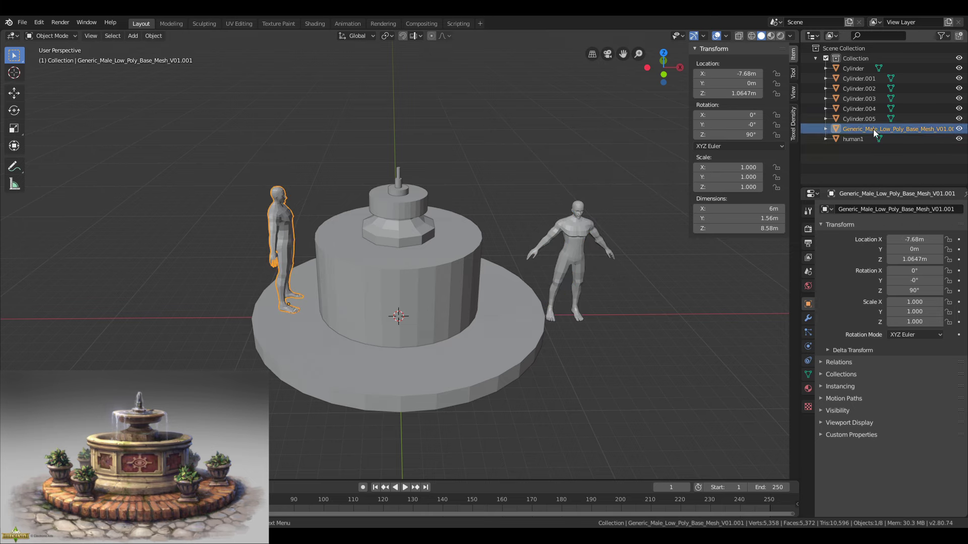
{"action": "type", "text": "uman2"}
{"action": "key", "text": "Return"}
Rename the wide fountain base disc as cylinder_bot.
{"action": "left_click", "coordinate": [505, 340]}
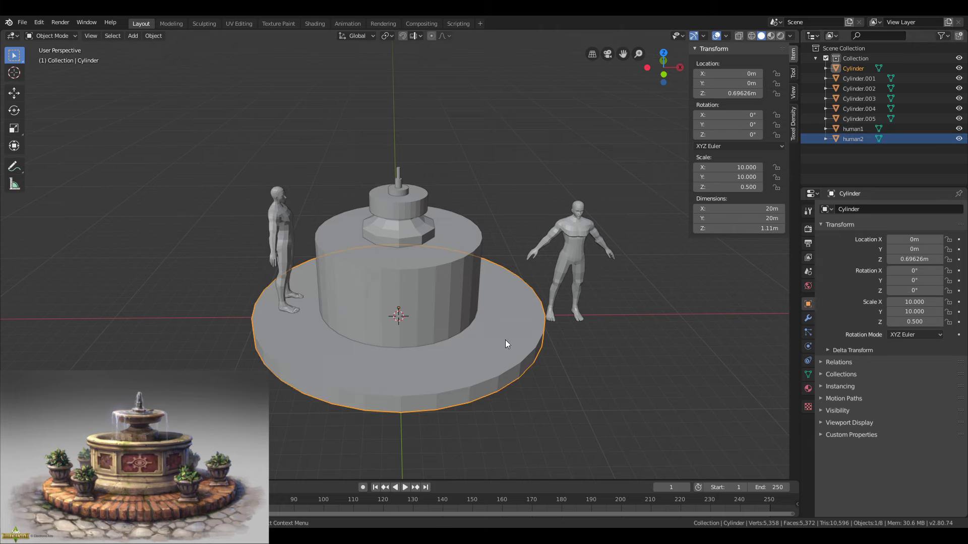
{"action": "double_click", "coordinate": [864, 68]}
{"action": "type", "text": "cylinde"}
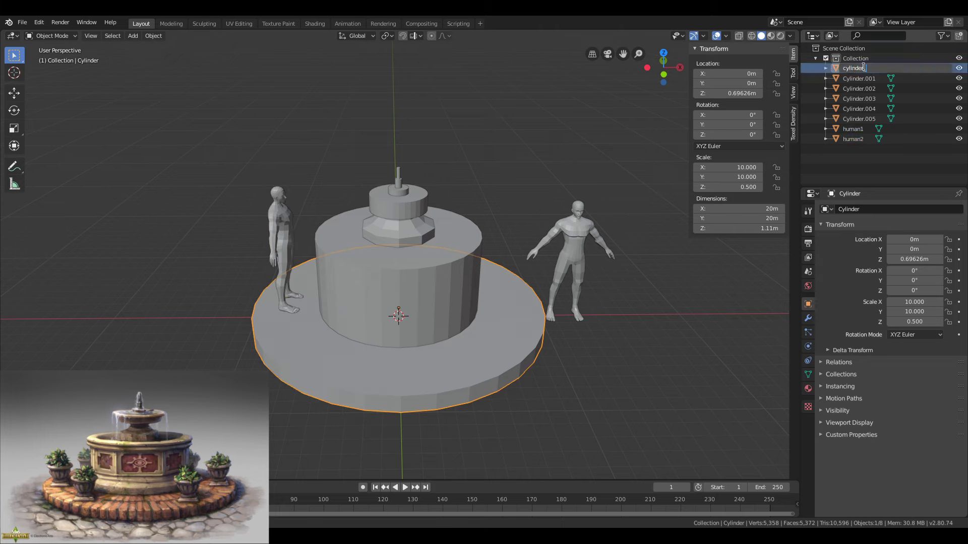
{"action": "type", "text": "r_bot"}
{"action": "key", "text": "Return"}
Rename the large main tier standing on the base as cylinder_main.
{"action": "double_click", "coordinate": [864, 68]}
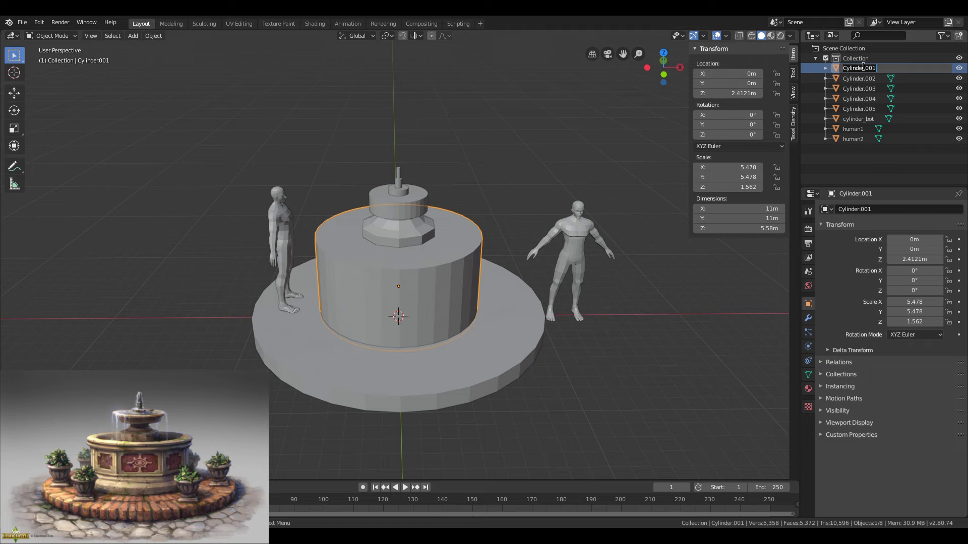
{"action": "type", "text": "cylinder_main"}
{"action": "key", "text": "Return"}
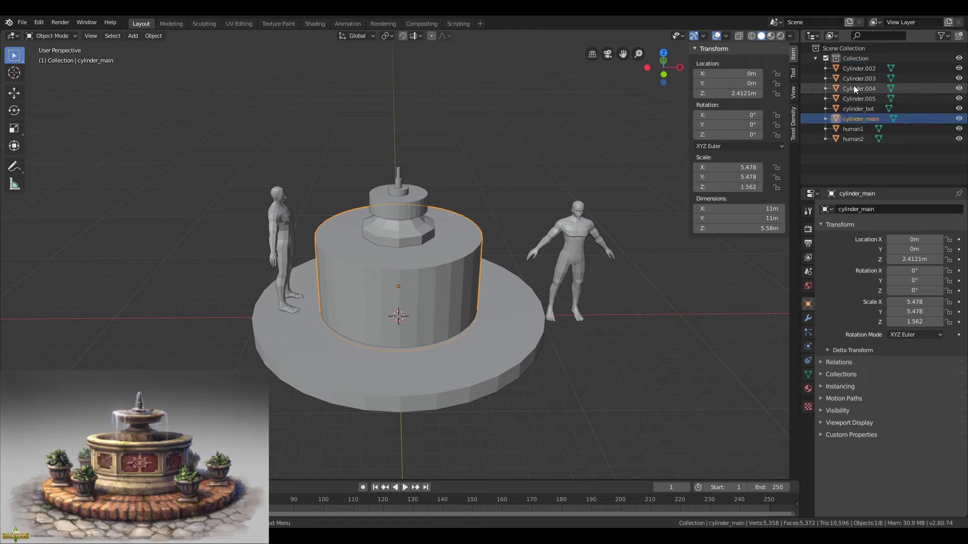
Rename the tapered pedestal above the main tier as cylinder_connector.
{"action": "left_click", "coordinate": [853, 89]}
{"action": "left_click", "coordinate": [857, 68]}
{"action": "double_click", "coordinate": [857, 68]}
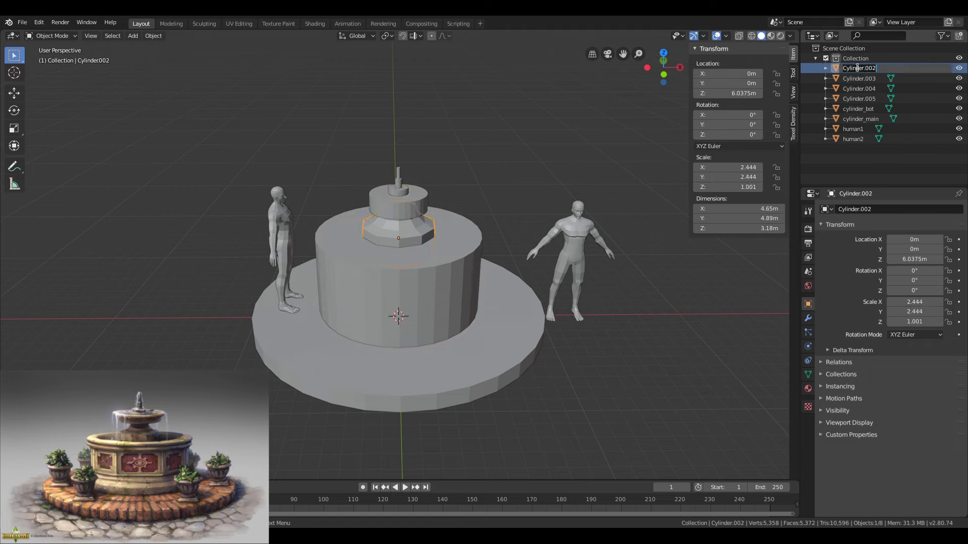
{"action": "type", "text": "cylinder_connector"}
{"action": "key", "text": "Return"}
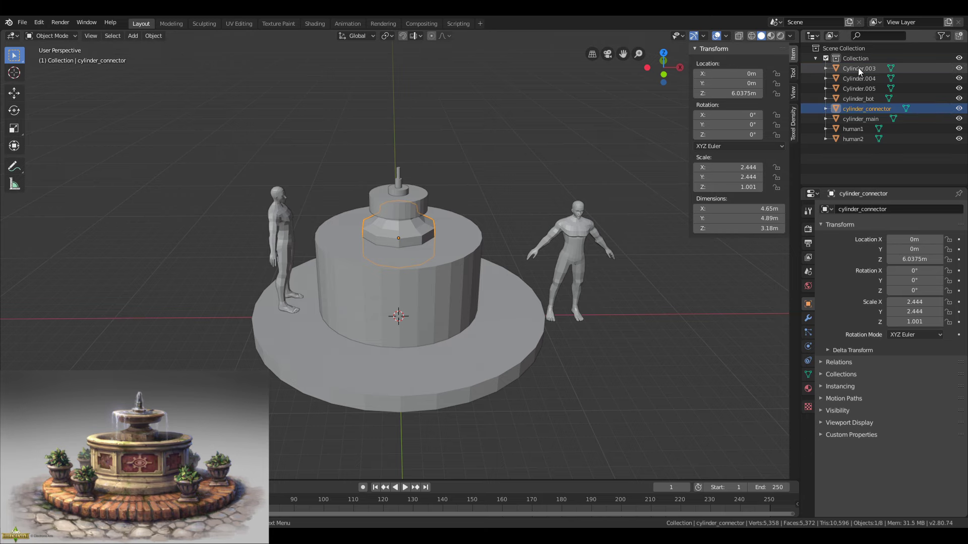
Rename the upper basin resting on the tapered pedestal as cylinder_alt.
{"action": "scroll", "coordinate": [454, 191], "scroll_direction": "up", "scroll_amount": 4}
{"action": "left_click", "coordinate": [412, 189]}
{"action": "middle_click_drag", "start_coordinate": [414, 187], "coordinate": [446, 164]}
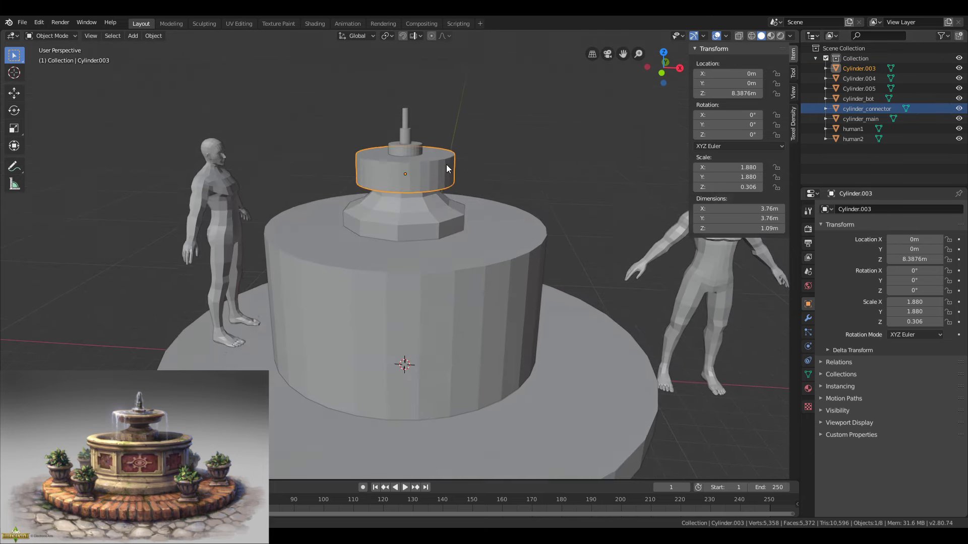
{"action": "double_click", "coordinate": [870, 68]}
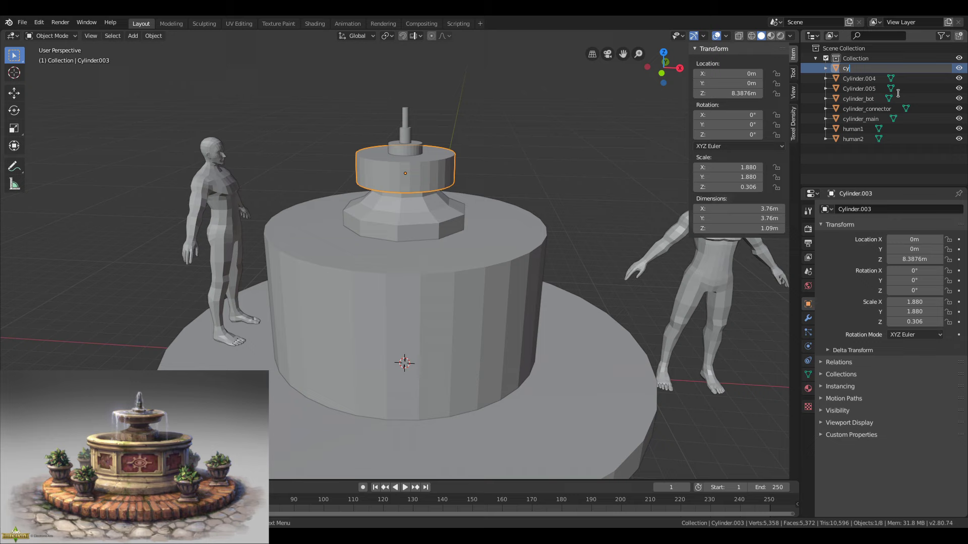
{"action": "type", "text": "cylinder_alt"}
{"action": "key", "text": "Return"}
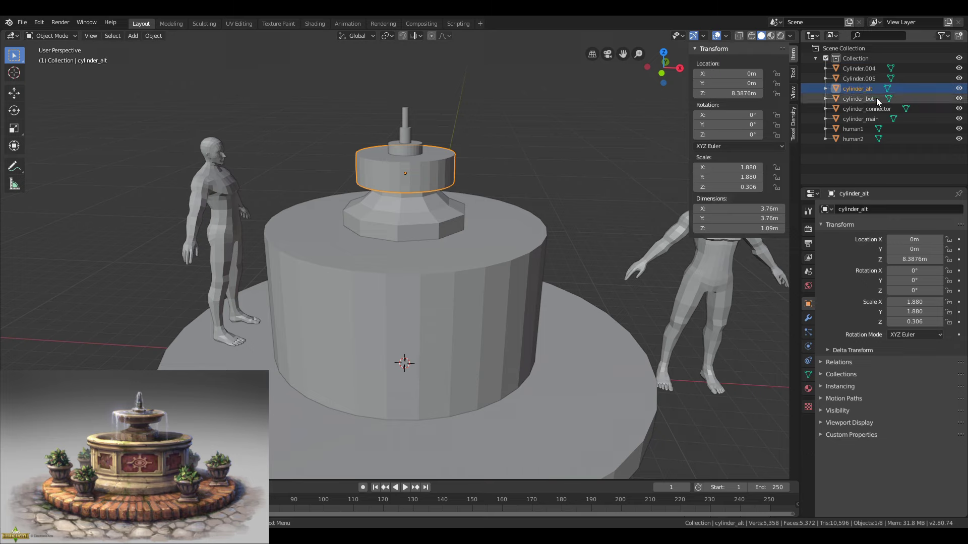
Rename the small disc on top of the upper basin as cylinder_top1.
{"action": "middle_click_drag", "start_coordinate": [415, 147], "coordinate": [407, 150]}
{"action": "left_click", "coordinate": [406, 151]}
{"action": "left_click", "coordinate": [403, 140]}
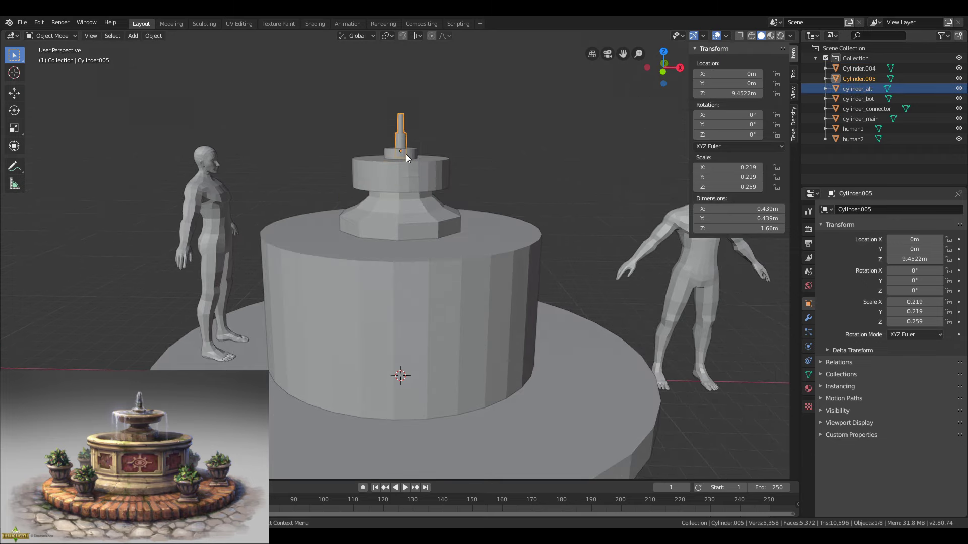
{"action": "left_click", "coordinate": [407, 160]}
{"action": "key", "text": "ctrl+z"}
{"action": "key", "text": "ctrl+z"}
{"action": "double_click", "coordinate": [861, 68]}
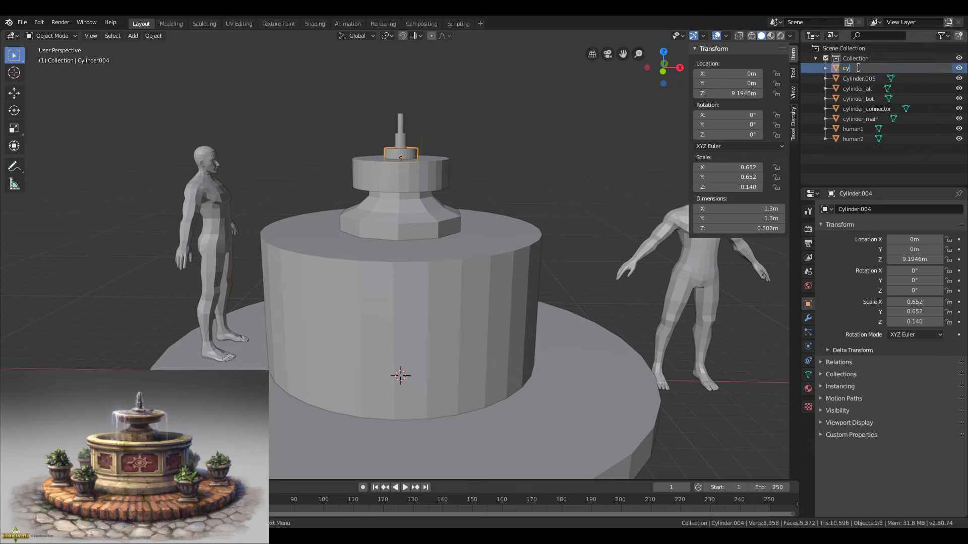
{"action": "type", "text": "cylinder_top1"}
{"action": "key", "text": "Return"}
Rename the thin spout at the very top of the fountain as cylinder_top2.
{"action": "left_click", "coordinate": [855, 70]}
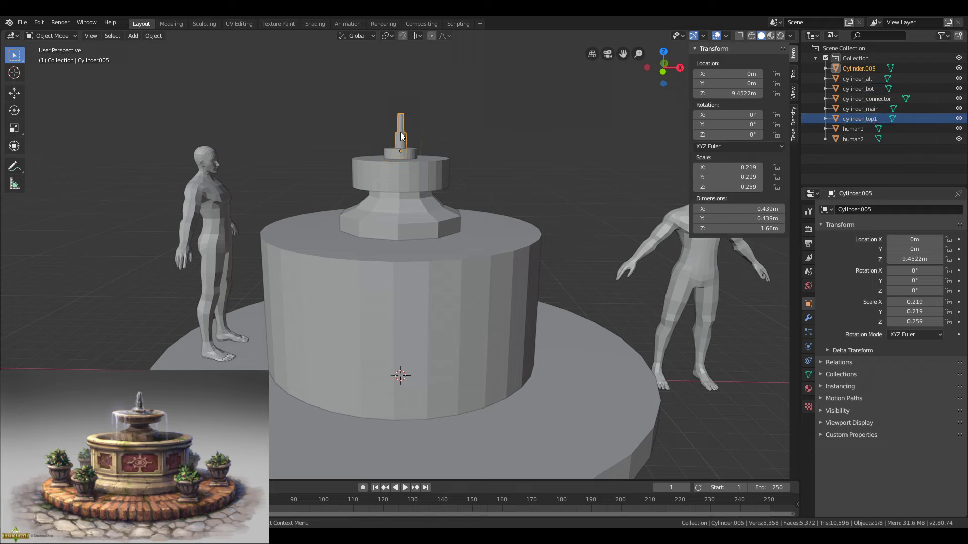
{"action": "double_click", "coordinate": [854, 70]}
{"action": "type", "text": "cylinder_t"}
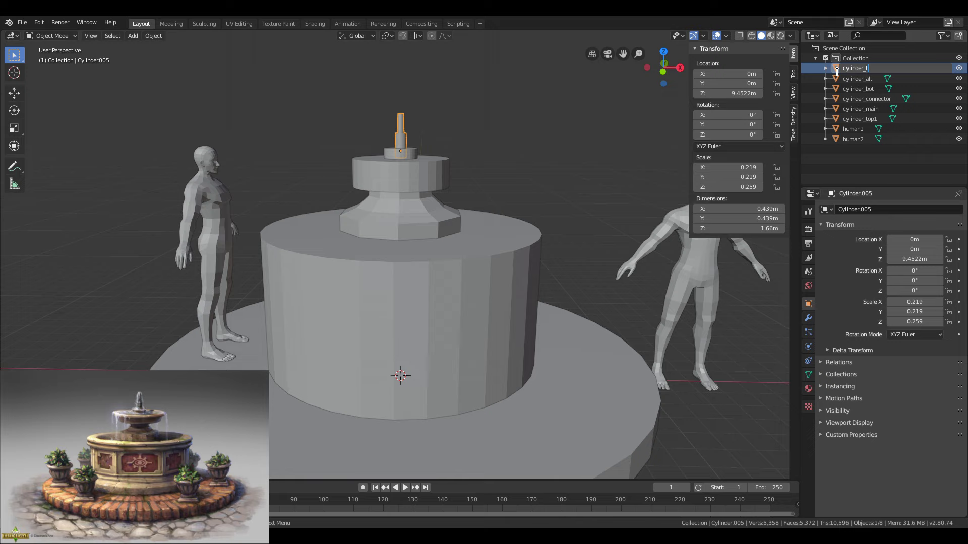
{"action": "type", "text": "op2"}
{"action": "key", "text": "Return"}
Rename the collection holding the fountain and figures as blockout, and collapse it in the object list.
{"action": "double_click", "coordinate": [859, 59]}
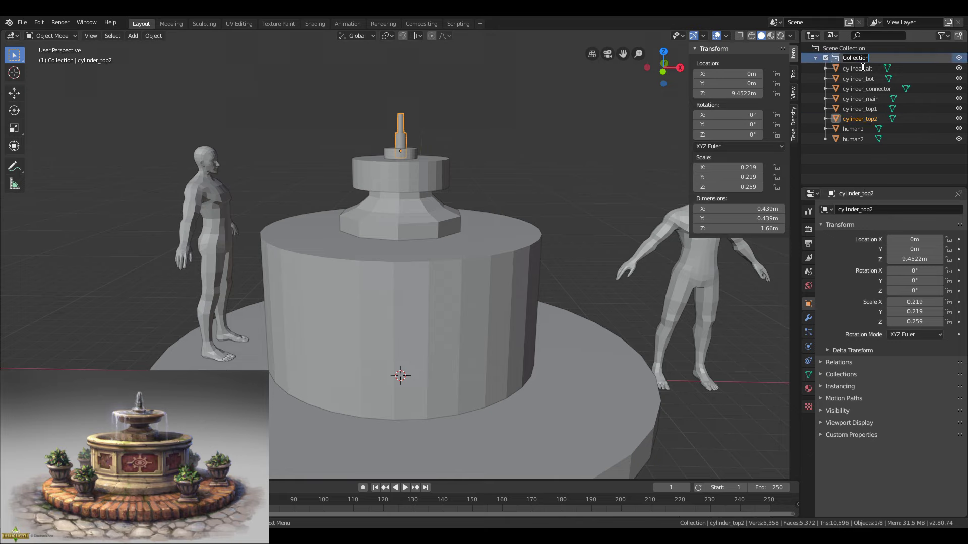
{"action": "type", "text": "blockout"}
{"action": "key", "text": "Return"}
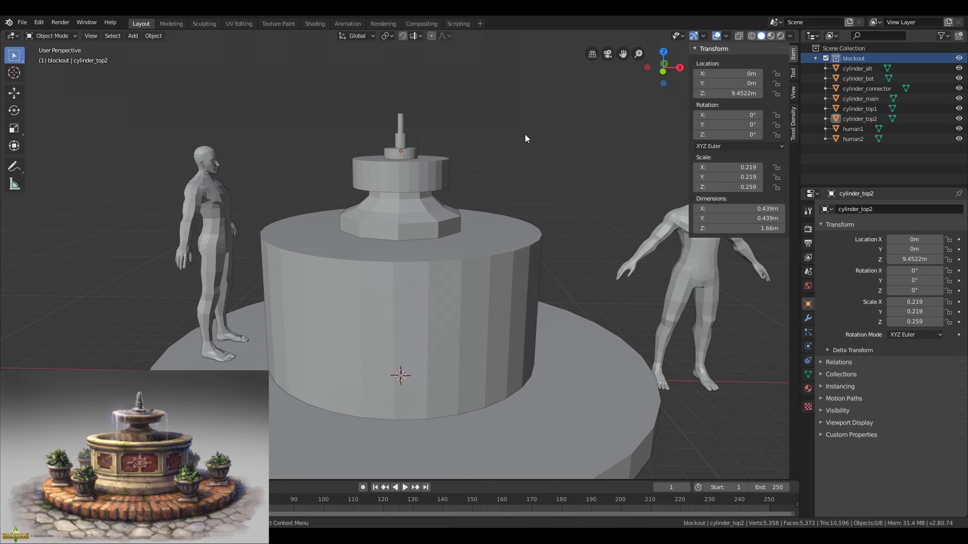
{"action": "scroll", "coordinate": [525, 134], "scroll_direction": "down", "scroll_amount": 2}
{"action": "left_click", "coordinate": [827, 164]}
{"action": "left_click", "coordinate": [816, 58]}
Try shifting the main tier vertically along Z relative to the fountain base.
{"action": "middle_click_drag", "start_coordinate": [537, 130], "coordinate": [446, 225]}
{"action": "scroll", "coordinate": [481, 226], "scroll_direction": "down", "scroll_amount": 4}
{"action": "scroll", "coordinate": [391, 246], "scroll_direction": "up", "scroll_amount": 4}
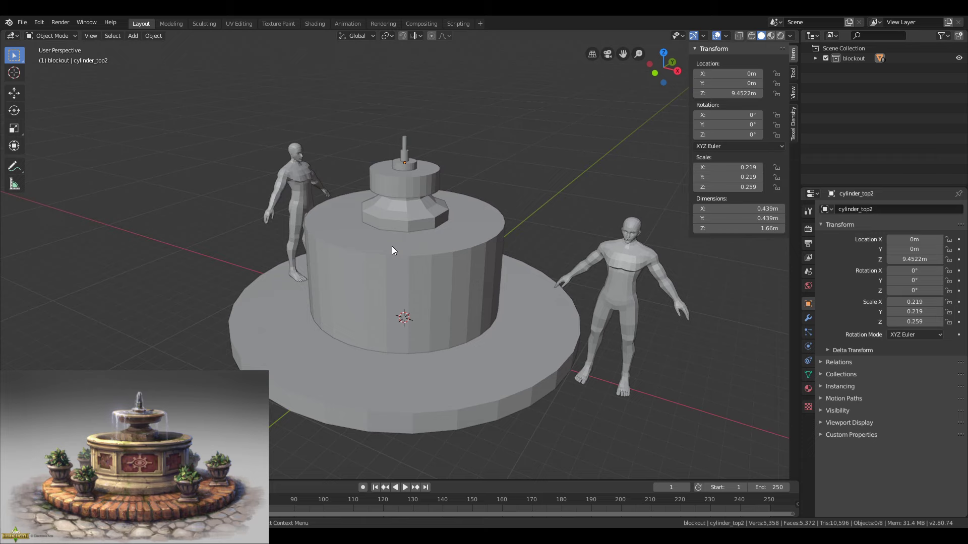
{"action": "middle_click_drag", "start_coordinate": [392, 246], "coordinate": [456, 151]}
{"action": "left_click", "coordinate": [419, 240]}
{"action": "left_click_drag", "start_coordinate": [448, 136], "coordinate": [367, 218], "text": "shift"}
{"action": "middle_click_drag", "start_coordinate": [422, 171], "coordinate": [469, 204]}
{"action": "key", "text": "g"}
{"action": "key", "text": "z"}
{"action": "left_click", "coordinate": [439, 199]}
{"action": "left_click", "coordinate": [477, 180]}
{"action": "key", "text": "ctrl+z"}
{"action": "key", "text": "g"}
{"action": "key", "text": "z"}
{"action": "left_click", "coordinate": [504, 159]}
{"action": "left_click", "coordinate": [509, 165]}
{"action": "scroll", "coordinate": [509, 165], "scroll_direction": "down", "scroll_amount": 3}
{"action": "key", "text": "ctrl+z"}
Lower the main tier along Z to about 2.16 m and deselect it.
{"action": "key", "text": "g"}
{"action": "key", "text": "z"}
{"action": "left_click", "coordinate": [496, 160]}
{"action": "left_click", "coordinate": [497, 160]}
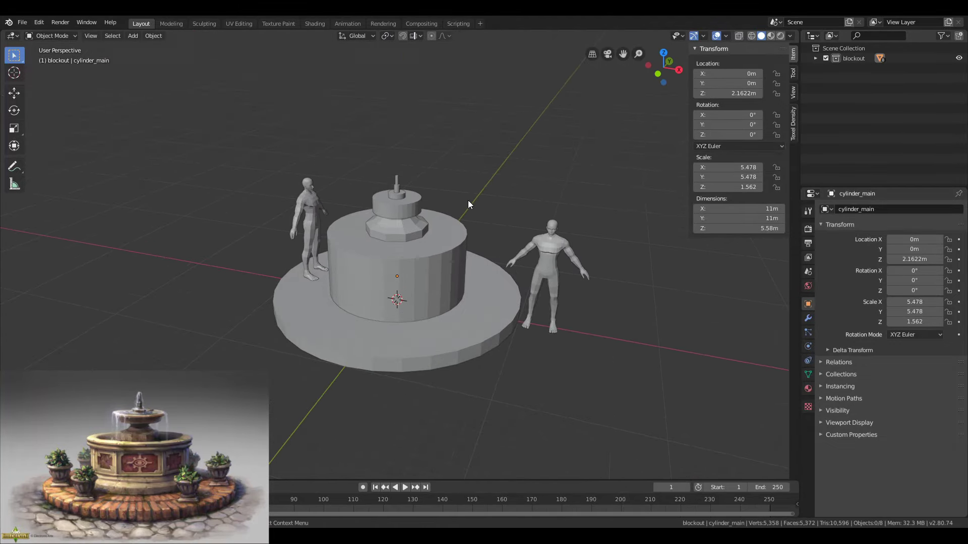
Add a new collection alongside blockout and make it the active collection.
{"action": "right_click", "coordinate": [854, 91]}
{"action": "left_click", "coordinate": [845, 80]}
{"action": "left_click", "coordinate": [843, 69]}
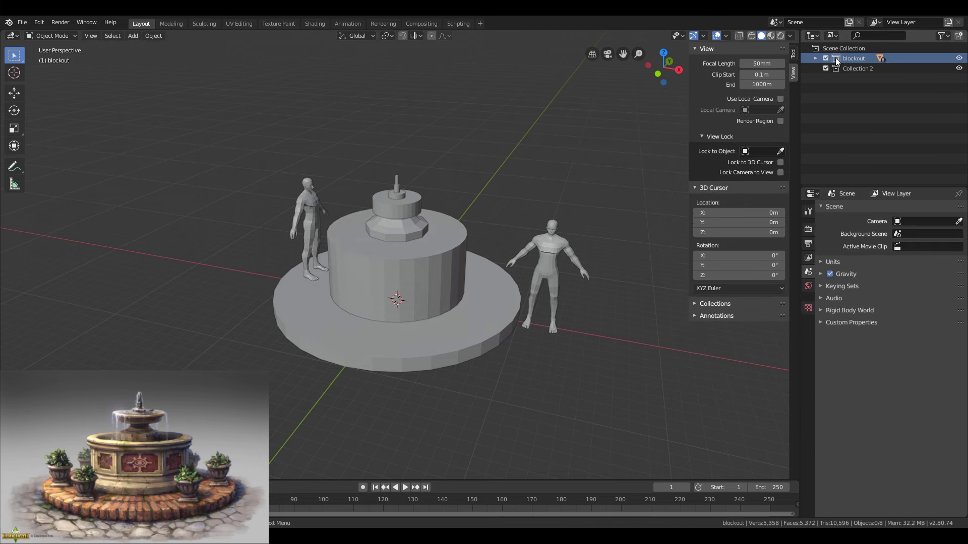
Toggle the blockout collection's viewport visibility and view-layer inclusion off and back on.
{"action": "left_click", "coordinate": [957, 58]}
{"action": "left_click", "coordinate": [958, 59]}
{"action": "left_click", "coordinate": [825, 59]}
{"action": "left_click", "coordinate": [825, 58]}
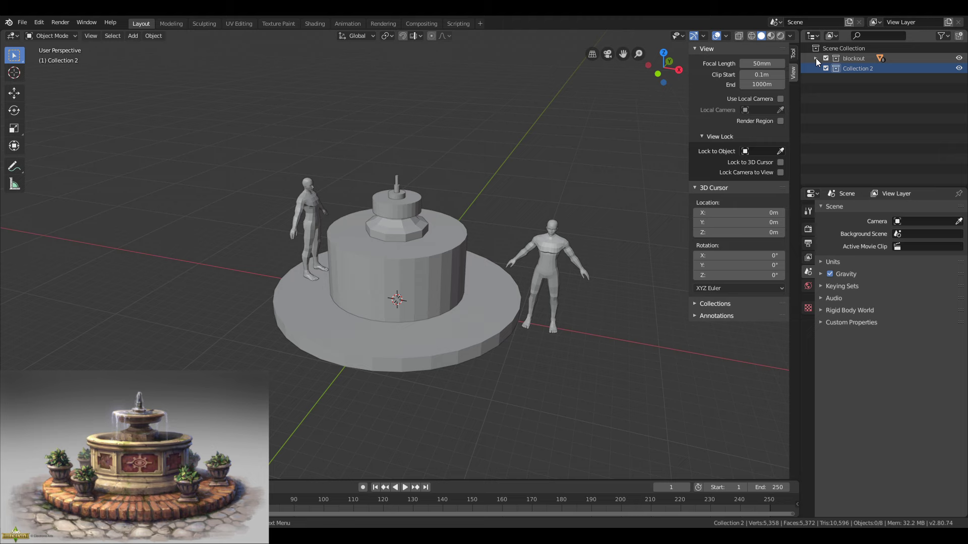
Add a cube to the new collection and move it along X to about -7.51 m, under the figure on the base.
{"action": "scroll", "coordinate": [424, 255], "scroll_direction": "up", "scroll_amount": 1}
{"action": "middle_click_drag", "start_coordinate": [407, 258], "coordinate": [422, 256]}
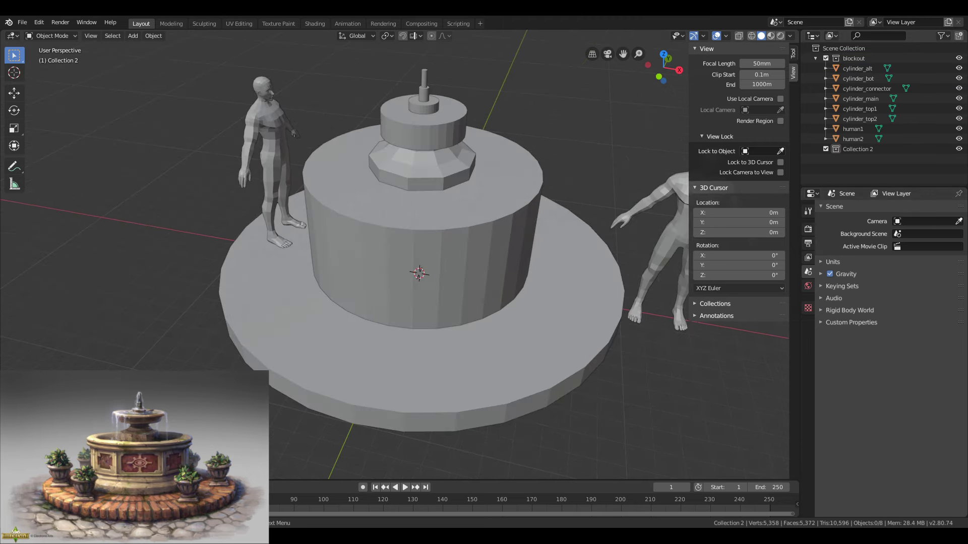
{"action": "mouse_move", "coordinate": [510, 334]}
{"action": "middle_mouse_down"}
{"action": "mouse_move", "coordinate": [516, 326]}
{"action": "mouse_move", "coordinate": [531, 349]}
{"action": "mouse_move", "coordinate": [528, 329]}
{"action": "middle_mouse_up"}
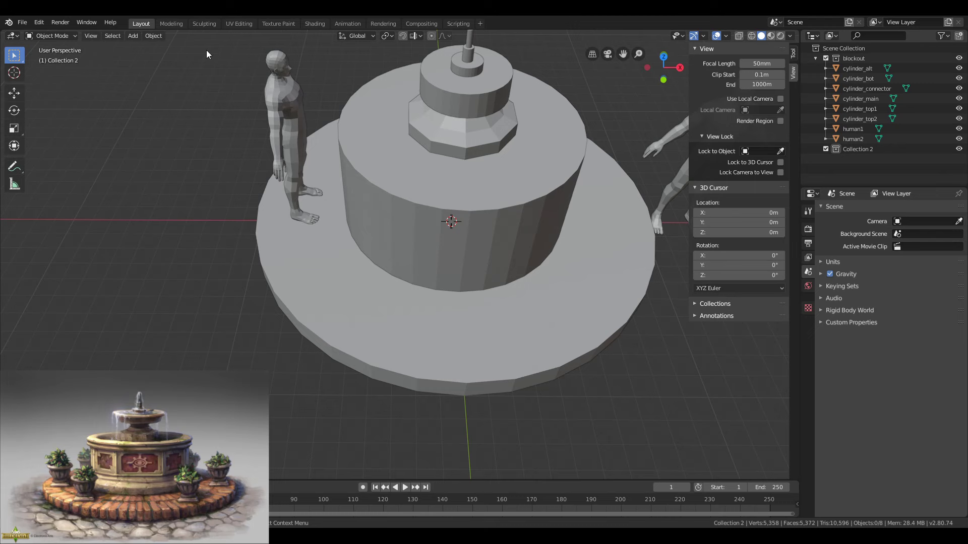
{"action": "key", "text": "shift+a"}
{"action": "mouse_move", "coordinate": [140, 46]}
{"action": "left_click", "coordinate": [231, 56]}
{"action": "key", "text": "KP_7"}
{"action": "key", "text": "g"}
{"action": "key", "text": "x"}
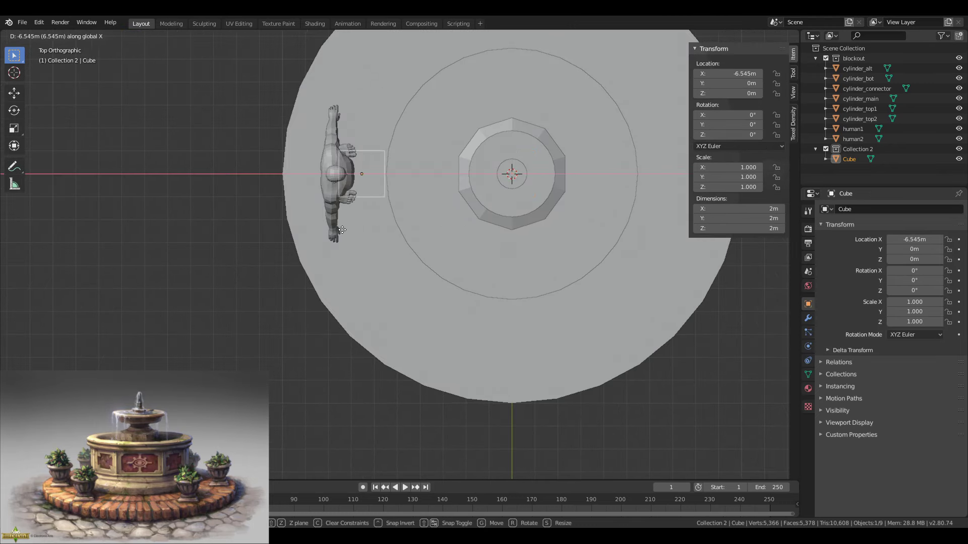
{"action": "left_click", "coordinate": [321, 231]}
Raise the cube along Z to about 0.39 m so its top protrudes above the fountain base.
{"action": "middle_click_drag", "start_coordinate": [437, 289], "coordinate": [464, 207]}
{"action": "key", "text": "g"}
{"action": "key", "text": "z"}
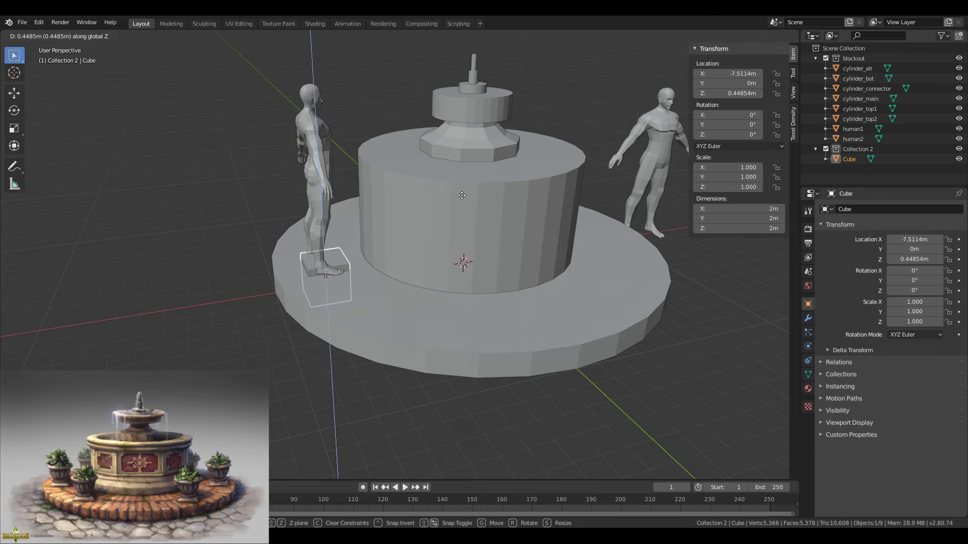
{"action": "left_click", "coordinate": [461, 199]}
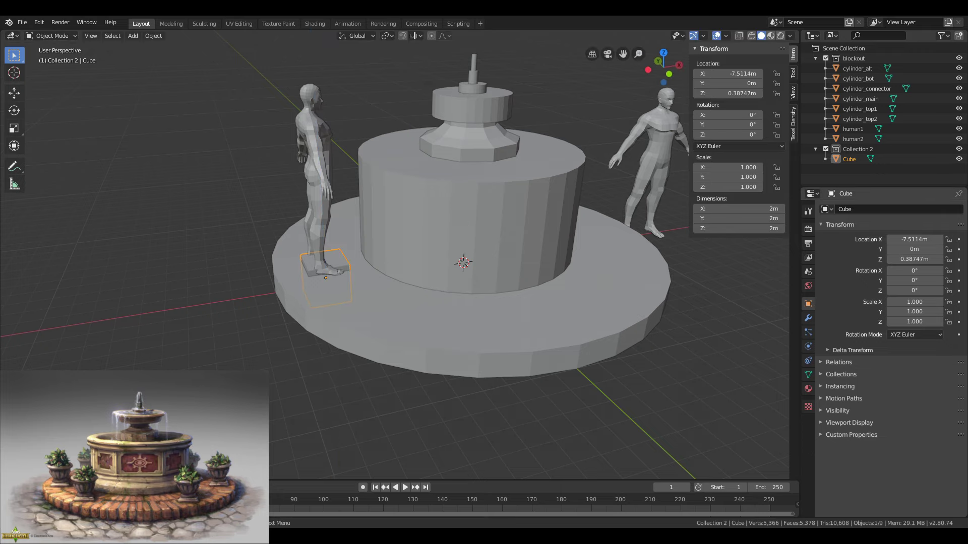
Move the cube's bottom face upward along Z in Edit Mode to flatten the cube into a slab.
{"action": "middle_click_drag", "start_coordinate": [377, 221], "coordinate": [434, 279]}
{"action": "key", "text": "Tab"}
{"action": "key", "text": "g"}
{"action": "key", "text": "z"}
{"action": "left_click", "coordinate": [437, 274]}
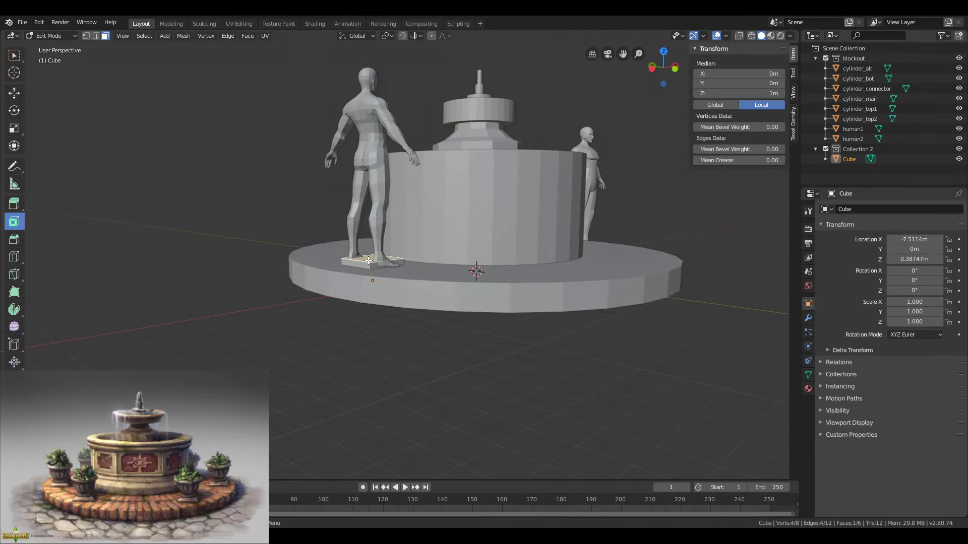
Extrude the slab's top face upward about 0.16 m and scale it inward to form a tapered edge.
{"action": "scroll", "coordinate": [423, 277], "scroll_direction": "up", "scroll_amount": 5}
{"action": "middle_click_drag", "start_coordinate": [230, 232], "coordinate": [328, 229]}
{"action": "key", "text": "e"}
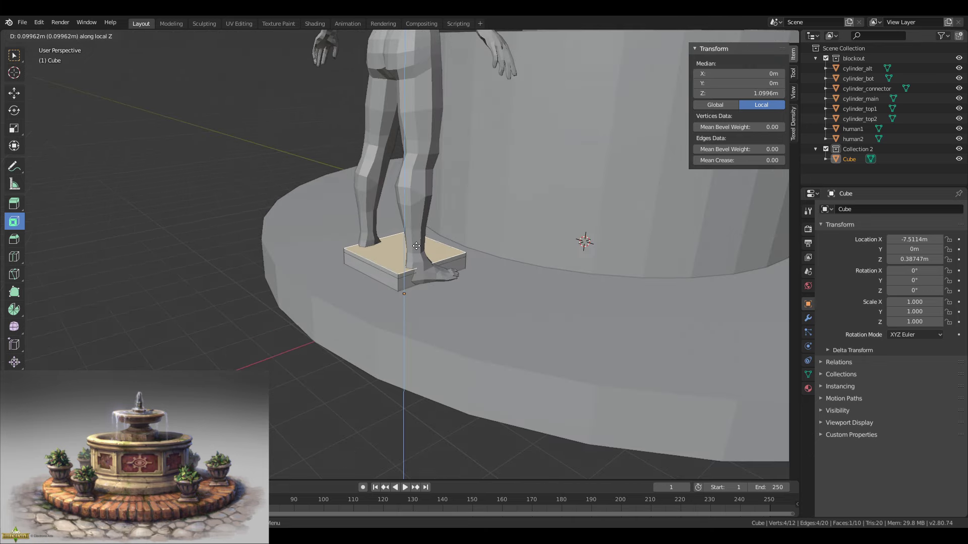
{"action": "left_click", "coordinate": [490, 253]}
{"action": "key", "text": "s"}
{"action": "left_click", "coordinate": [523, 264]}
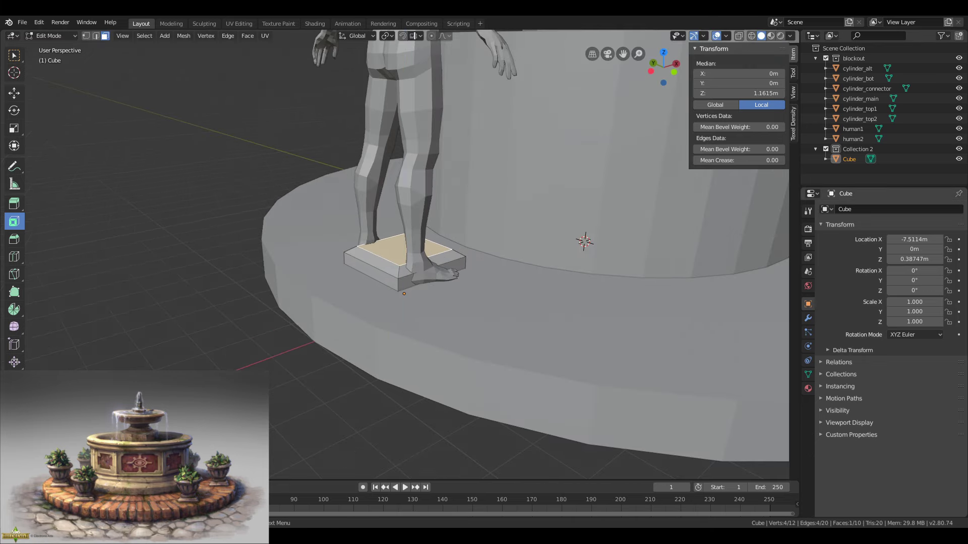
Fine-tune the slab's tapered top face, lowering it about 0.05 m along Z, and deselect it.
{"action": "mouse_move", "coordinate": [432, 284]}
{"action": "middle_mouse_down"}
{"action": "mouse_move", "coordinate": [428, 293]}
{"action": "mouse_move", "coordinate": [443, 291]}
{"action": "middle_mouse_up"}
{"action": "key", "text": "s"}
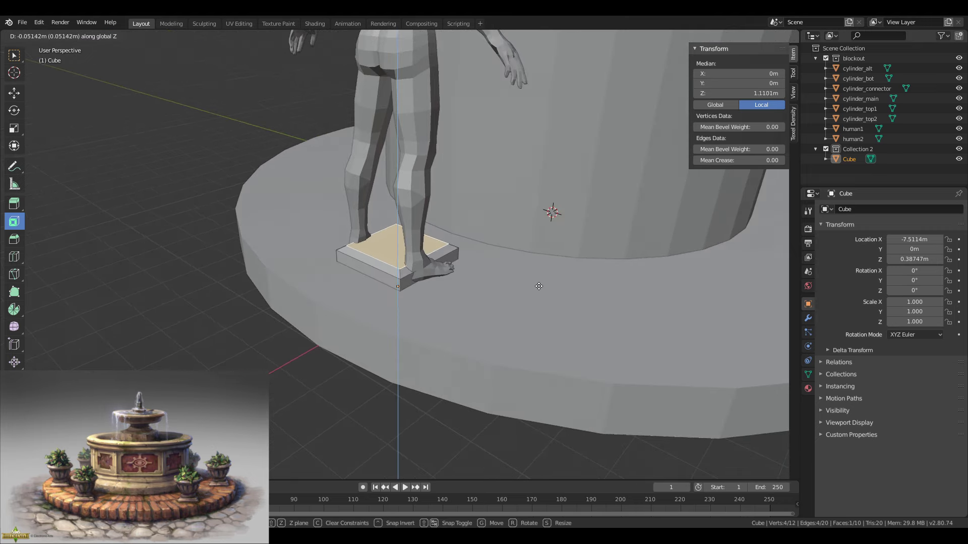
{"action": "left_click", "coordinate": [542, 285]}
{"action": "mouse_move", "coordinate": [542, 285]}
{"action": "middle_mouse_down"}
{"action": "mouse_move", "coordinate": [524, 257]}
{"action": "mouse_move", "coordinate": [530, 283]}
{"action": "middle_mouse_up"}
{"action": "key", "text": "g"}
{"action": "key", "text": "z"}
{"action": "left_click", "coordinate": [522, 255]}
{"action": "left_click", "coordinate": [231, 174]}
{"action": "middle_click_drag", "start_coordinate": [336, 273], "coordinate": [333, 302]}
{"action": "scroll", "coordinate": [334, 300], "scroll_direction": "down", "scroll_amount": 2}
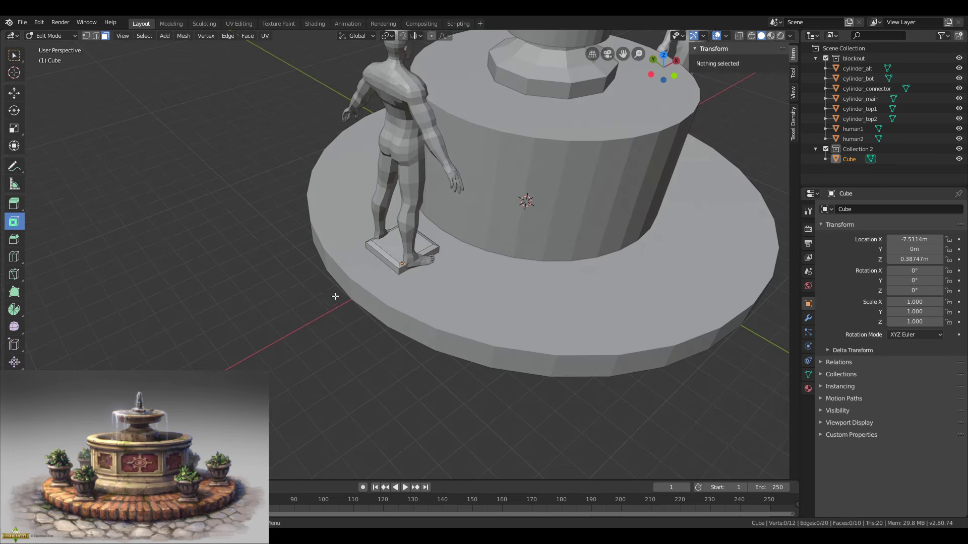
Return to Object Mode, apply the slab's object transforms, and deselect it.
{"action": "mouse_move", "coordinate": [423, 299]}
{"action": "middle_mouse_down"}
{"action": "mouse_move", "coordinate": [423, 282]}
{"action": "mouse_move", "coordinate": [437, 291]}
{"action": "middle_mouse_up"}
{"action": "key", "text": "Tab"}
{"action": "key", "text": "ctrl+a"}
{"action": "left_click", "coordinate": [389, 264]}
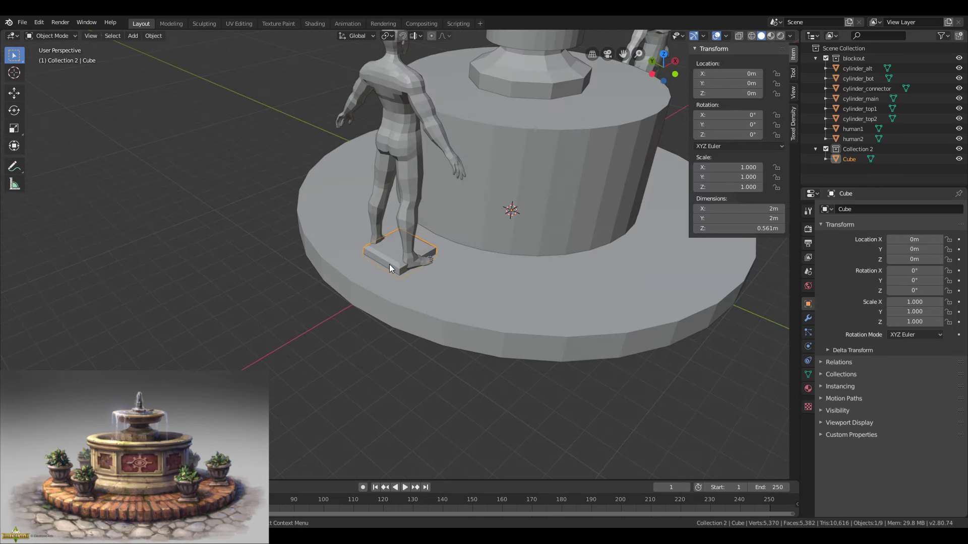
{"action": "middle_click_drag", "start_coordinate": [318, 282], "coordinate": [298, 281]}
{"action": "left_click", "coordinate": [298, 286]}
Add a cylinder mesh with 24 vertices to the new collection.
{"action": "left_click", "coordinate": [133, 35]}
{"action": "mouse_move", "coordinate": [156, 47]}
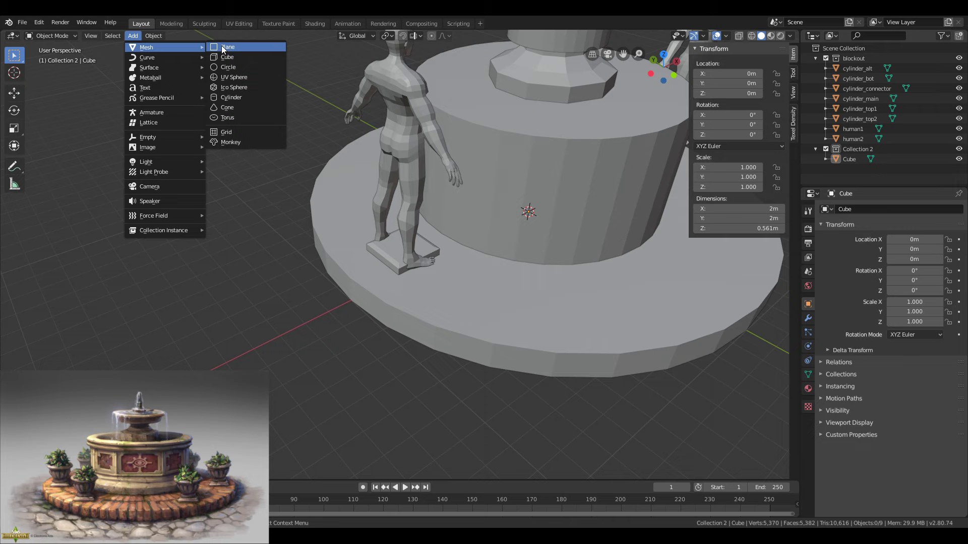
{"action": "left_click", "coordinate": [232, 98]}
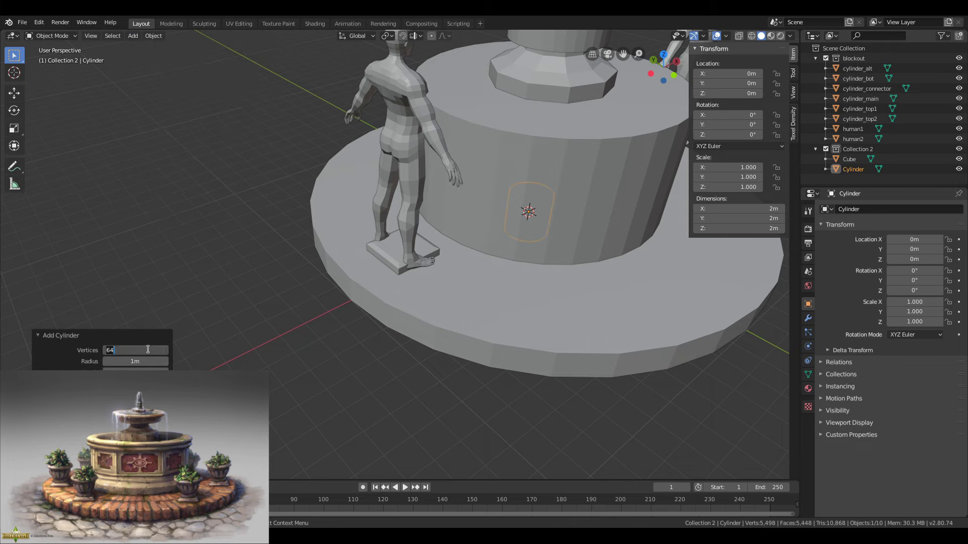
Move the cylinder above the slab to about X -7.38 m and Z 2.28 m, and scale it uniformly to about 0.917.
{"action": "key", "text": "g"}
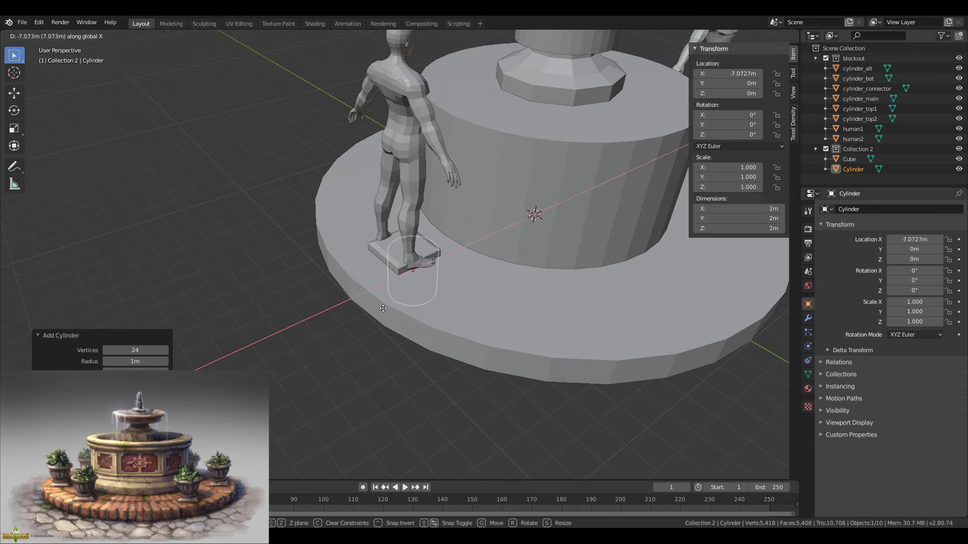
{"action": "key", "text": "s"}
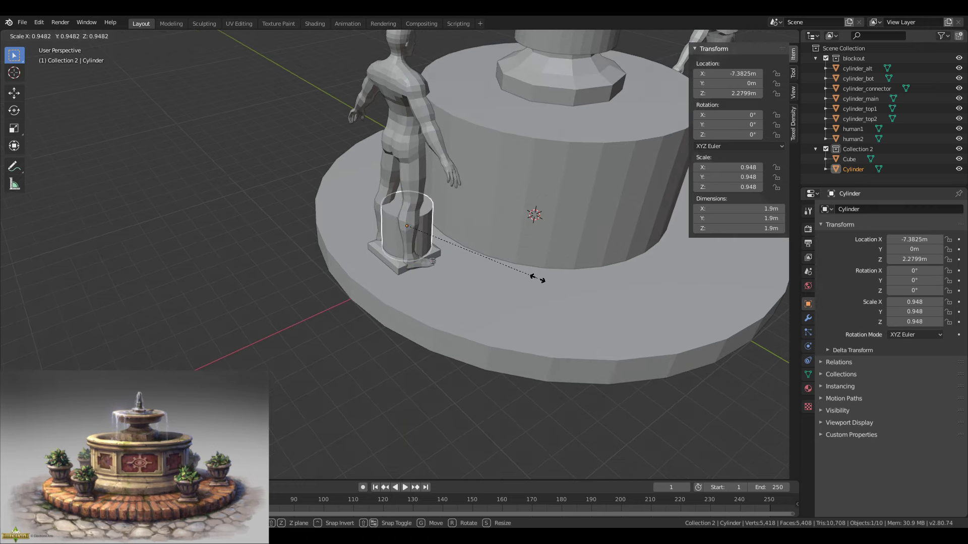
{"action": "left_click", "coordinate": [533, 279]}
Move the human figure standing over the planter slab away from it along the negative X axis.
{"action": "key", "text": "KP_7"}
{"action": "scroll", "coordinate": [533, 277], "scroll_direction": "up", "scroll_amount": 4}
{"action": "scroll", "coordinate": [533, 275], "scroll_direction": "up", "scroll_amount": 3}
{"action": "middle_click_drag", "start_coordinate": [553, 220], "coordinate": [495, 241], "text": "shift"}
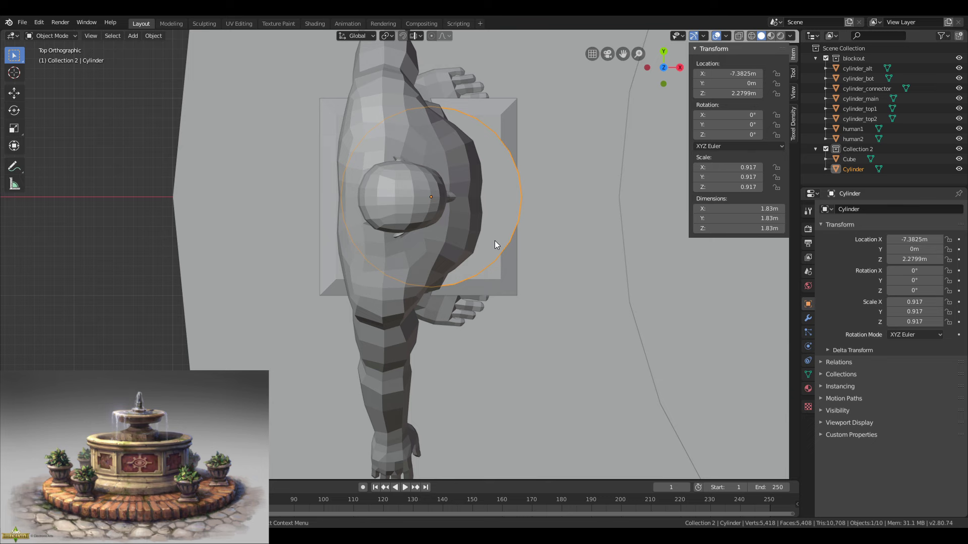
{"action": "scroll", "coordinate": [494, 240], "scroll_direction": "down", "scroll_amount": 3}
{"action": "left_click", "coordinate": [436, 216]}
{"action": "key", "text": "g"}
{"action": "key", "text": "x"}
{"action": "left_click", "coordinate": [350, 213]}
Center the cylinder on the square slab at about X -7.51 m and scale it uniformly to about 0.836.
{"action": "left_click", "coordinate": [453, 216]}
{"action": "key", "text": "g"}
{"action": "key", "text": "x"}
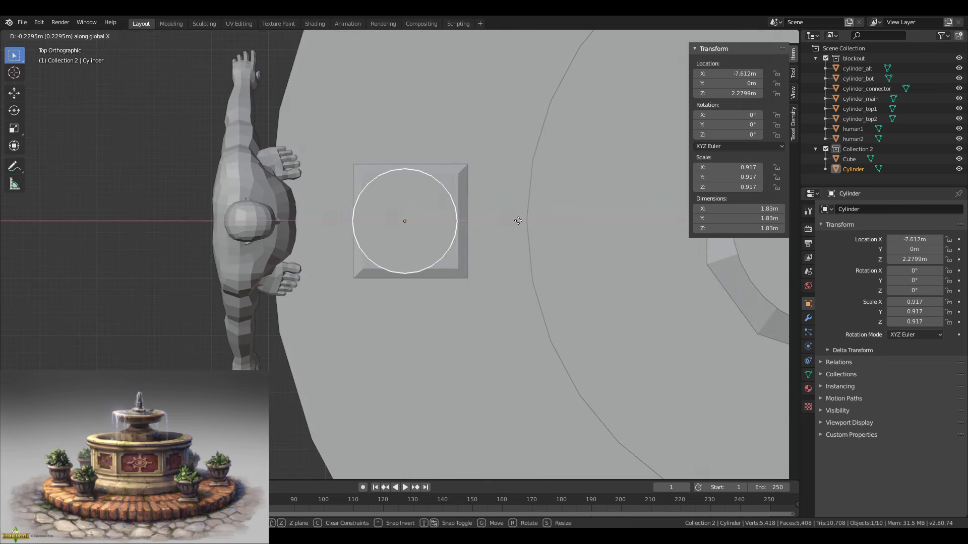
{"action": "left_click", "coordinate": [524, 219]}
{"action": "key", "text": "s"}
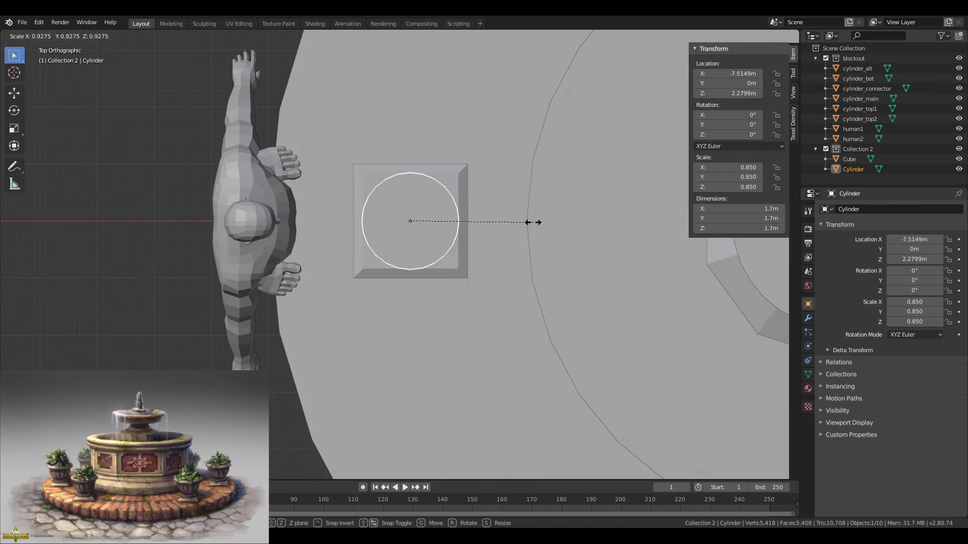
{"action": "key", "text": "Escape"}
Lower the cylinder along Z to about 2.25 m so it rests on the slab.
{"action": "middle_click_drag", "start_coordinate": [526, 222], "coordinate": [473, 152]}
{"action": "key", "text": "g"}
{"action": "key", "text": "z"}
{"action": "left_click", "coordinate": [491, 145]}
In Edit Mode, lower the cylinder's top face to about local Z -0.50 m and scale it inward to form a tapered foot.
{"action": "key", "text": "Tab"}
{"action": "left_click", "coordinate": [395, 174]}
{"action": "key", "text": "g"}
{"action": "key", "text": "z"}
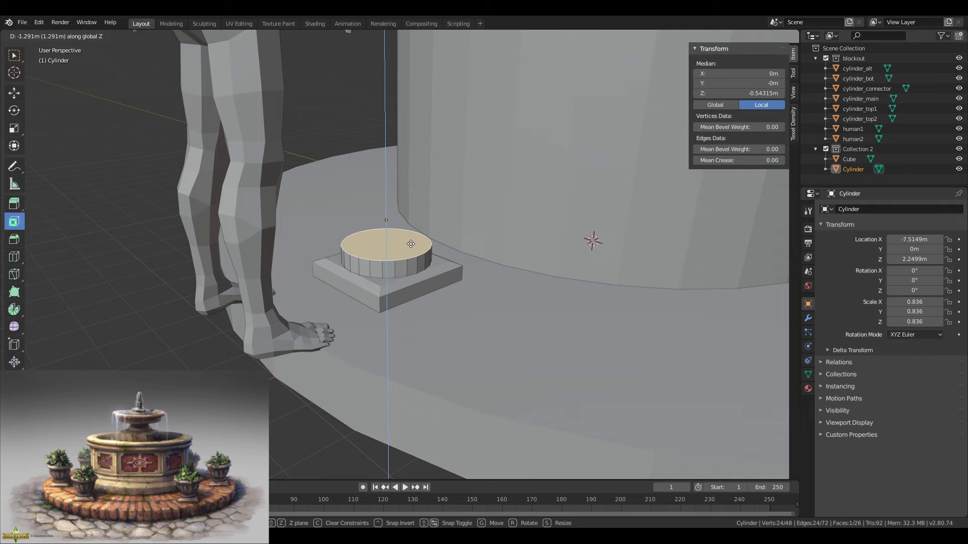
{"action": "left_click", "coordinate": [412, 244]}
{"action": "key", "text": "s"}
{"action": "left_click", "coordinate": [479, 246]}
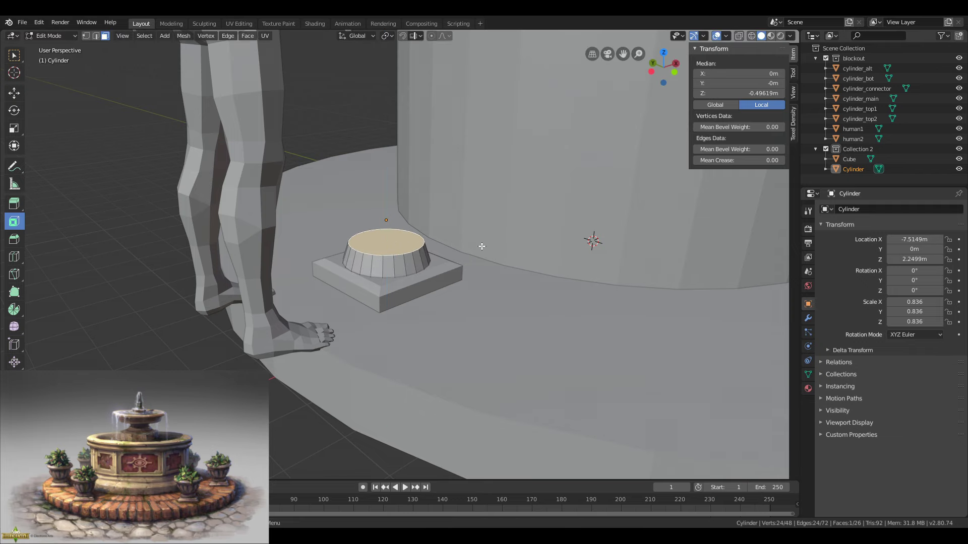
Extrude the foot's top face up to about local Z 1.0 m and scale it out by about 1.45 to flare the pot.
{"action": "middle_click_drag", "start_coordinate": [479, 246], "coordinate": [458, 246]}
{"action": "key", "text": "e"}
{"action": "left_click", "coordinate": [448, 178]}
{"action": "key", "text": "s"}
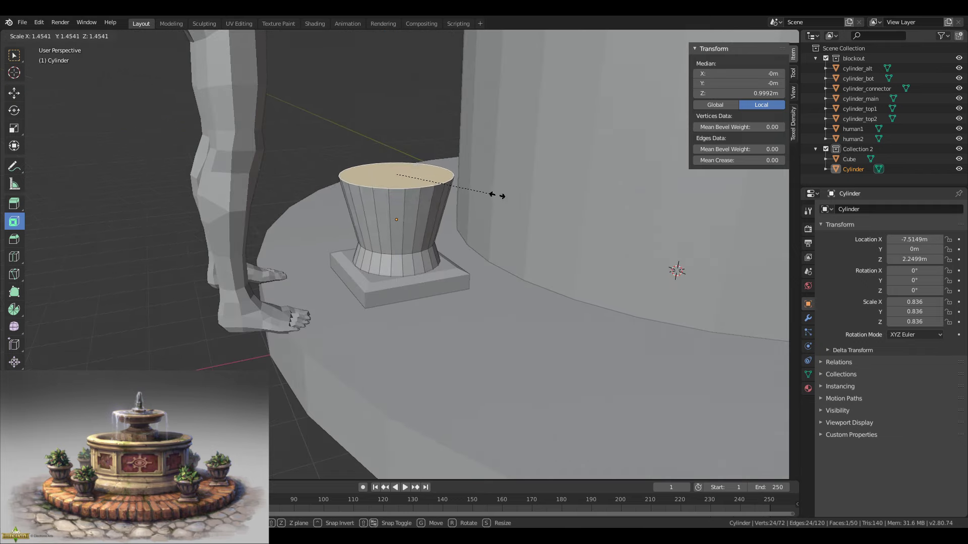
{"action": "left_click", "coordinate": [501, 195]}
Raise the pot's top face to about local Z 1.25 m and widen the rim to about 2.28 m across.
{"action": "scroll", "coordinate": [504, 196], "scroll_direction": "down", "scroll_amount": 2}
{"action": "scroll", "coordinate": [504, 196], "scroll_direction": "down", "scroll_amount": 2}
{"action": "key", "text": "g"}
{"action": "key", "text": "z"}
{"action": "left_click", "coordinate": [504, 193]}
{"action": "middle_click_drag", "start_coordinate": [503, 193], "coordinate": [528, 193]}
{"action": "key", "text": "s"}
{"action": "left_click", "coordinate": [535, 192]}
{"action": "key", "text": "g"}
{"action": "key", "text": "z"}
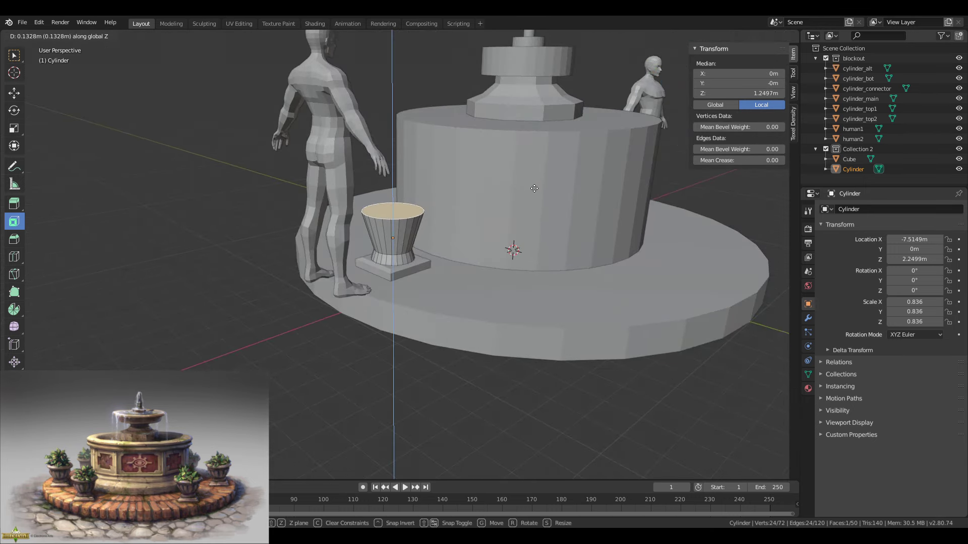
{"action": "left_click", "coordinate": [532, 188]}
Add a centered edge loop around the pot's body, scale it outward to round the sides, and return to Object Mode.
{"action": "key", "text": "ctrl+r"}
{"action": "left_click", "coordinate": [440, 228]}
{"action": "right_click", "coordinate": [440, 228]}
{"action": "key", "text": "s"}
{"action": "left_click", "coordinate": [491, 249]}
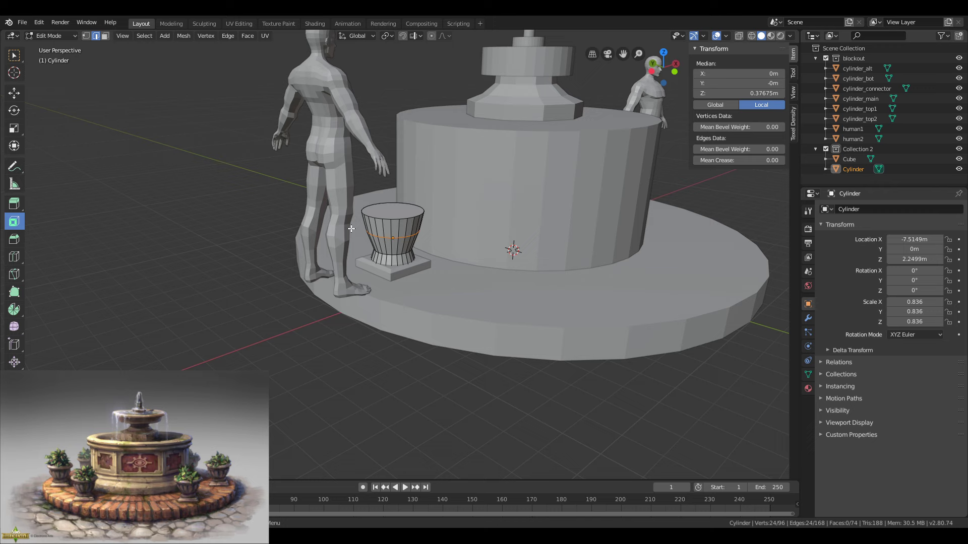
{"action": "key", "text": "Tab"}
Deselect the pot and add a UV sphere mesh for the plant.
{"action": "mouse_move", "coordinate": [554, 256]}
{"action": "middle_mouse_down"}
{"action": "mouse_move", "coordinate": [474, 258]}
{"action": "mouse_move", "coordinate": [557, 271]}
{"action": "middle_mouse_up"}
{"action": "scroll", "coordinate": [558, 271], "scroll_direction": "down", "scroll_amount": 3}
{"action": "scroll", "coordinate": [558, 271], "scroll_direction": "down", "scroll_amount": 2}
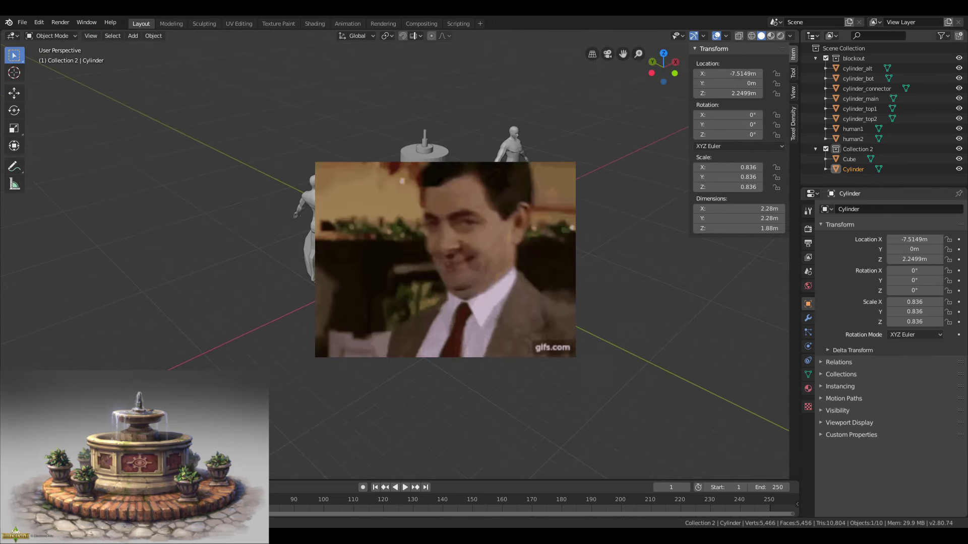
{"action": "scroll", "coordinate": [557, 270], "scroll_direction": "up", "scroll_amount": 5}
{"action": "middle_click_drag", "start_coordinate": [389, 258], "coordinate": [352, 235]}
{"action": "left_click", "coordinate": [289, 258]}
{"action": "scroll", "coordinate": [323, 258], "scroll_direction": "down", "scroll_amount": 4}
{"action": "scroll", "coordinate": [323, 259], "scroll_direction": "up", "scroll_amount": 2}
{"action": "scroll", "coordinate": [351, 235], "scroll_direction": "up", "scroll_amount": 3}
{"action": "left_click", "coordinate": [133, 36]}
{"action": "mouse_move", "coordinate": [151, 47]}
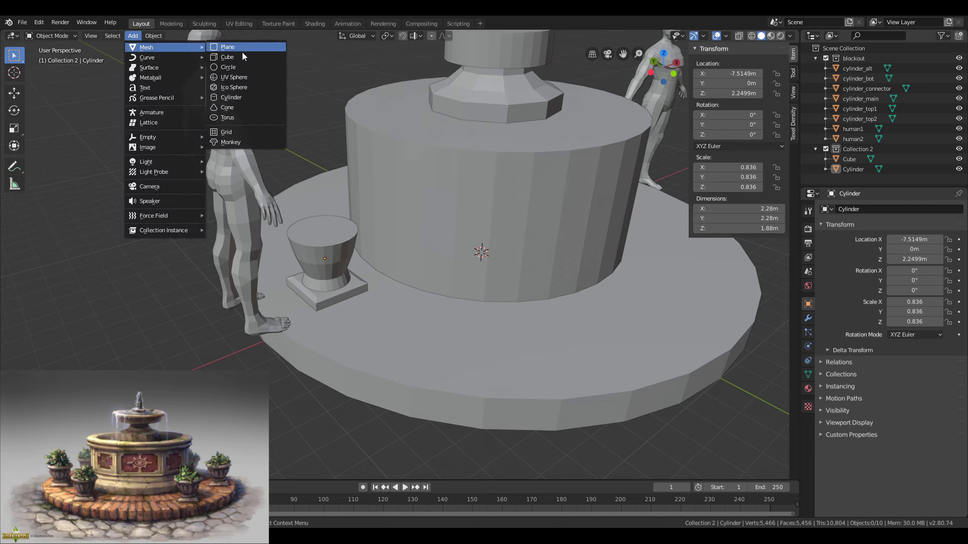
{"action": "left_click", "coordinate": [254, 79]}
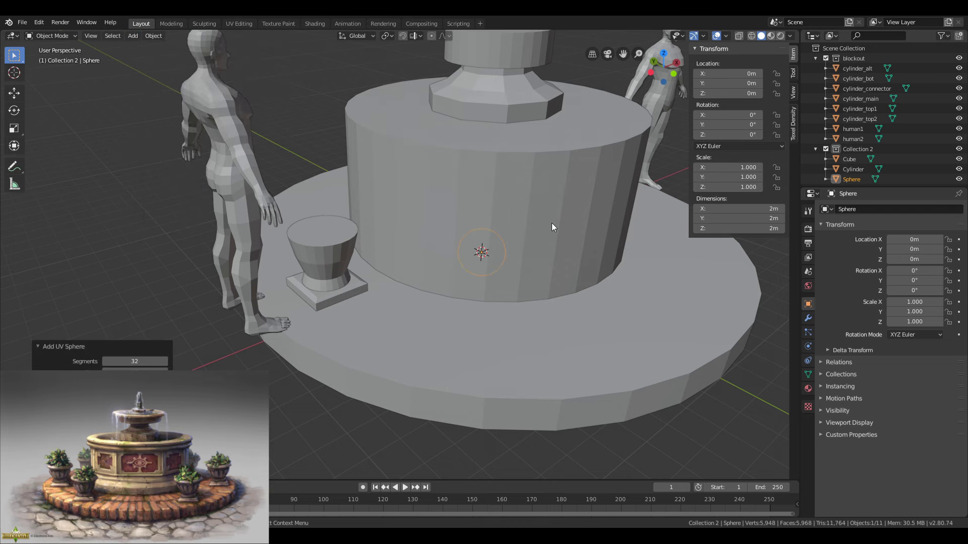
Move the sphere into the pot at about X -7.36 m and Z 3.16 m, and scale it uniformly to about 0.707.
{"action": "key", "text": "g"}
{"action": "key", "text": "x"}
{"action": "left_click", "coordinate": [395, 272]}
{"action": "key", "text": "g"}
{"action": "key", "text": "z"}
{"action": "left_click", "coordinate": [383, 205]}
{"action": "key", "text": "s"}
{"action": "left_click", "coordinate": [460, 202]}
Center the sphere in the pot at about X -7.51 m and Y -0.02 m, and enlarge it to a scale of about 0.877.
{"action": "key", "text": "g"}
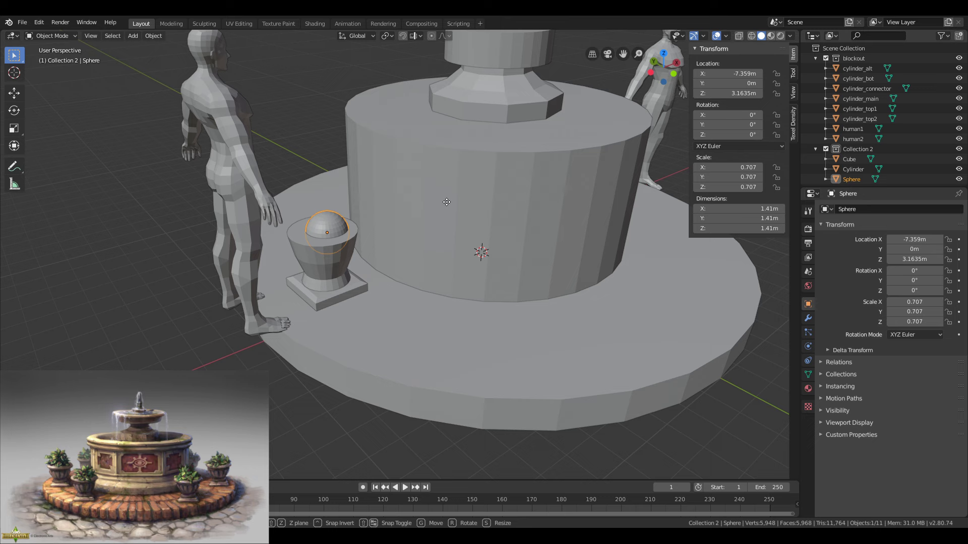
{"action": "left_click", "coordinate": [457, 206]}
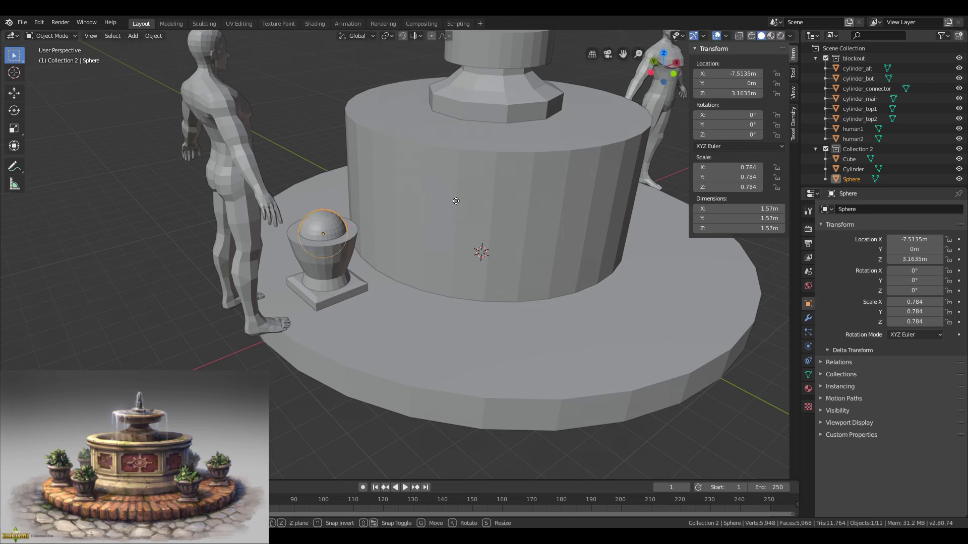
{"action": "left_click", "coordinate": [454, 200]}
{"action": "key", "text": "KP_7"}
{"action": "key", "text": "g"}
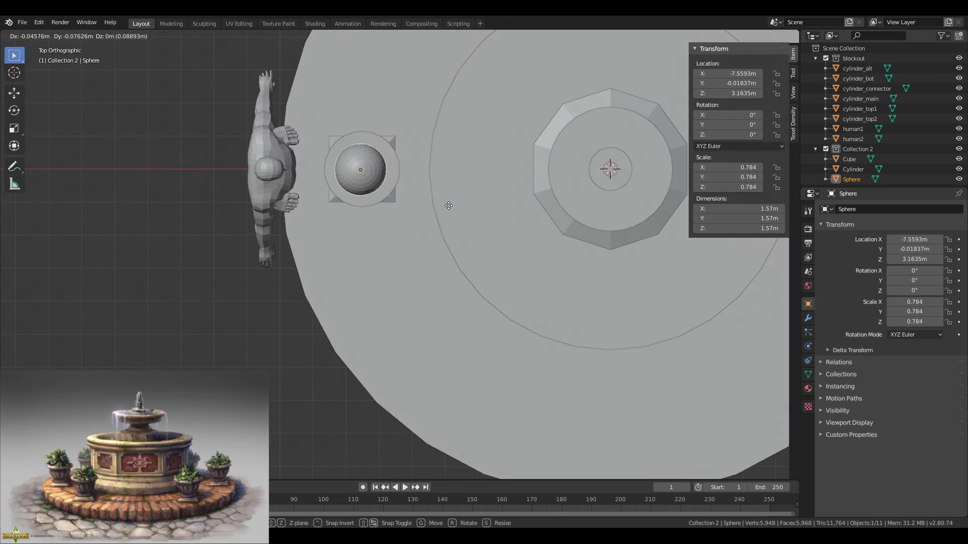
{"action": "left_click", "coordinate": [454, 210]}
{"action": "key", "text": "s"}
{"action": "left_click", "coordinate": [481, 240]}
{"action": "middle_click_drag", "start_coordinate": [481, 240], "coordinate": [503, 136]}
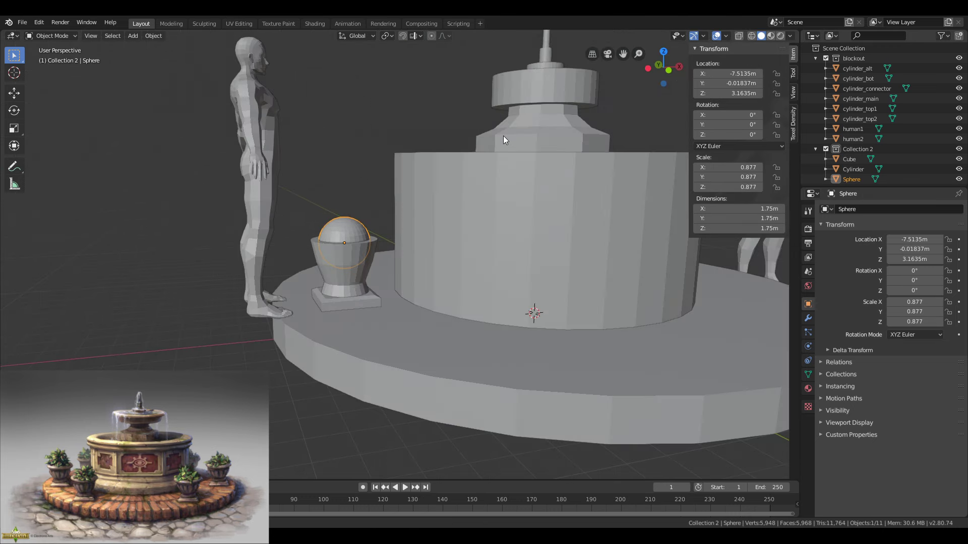
Apply the location, rotation and scale transforms of the sphere and the pot.
{"action": "key", "text": "alt+a"}
{"action": "middle_click_drag", "start_coordinate": [361, 120], "coordinate": [400, 201]}
{"action": "left_click", "coordinate": [371, 241]}
{"action": "key", "text": "ctrl+a"}
{"action": "left_click", "coordinate": [371, 239]}
{"action": "left_click", "coordinate": [371, 254]}
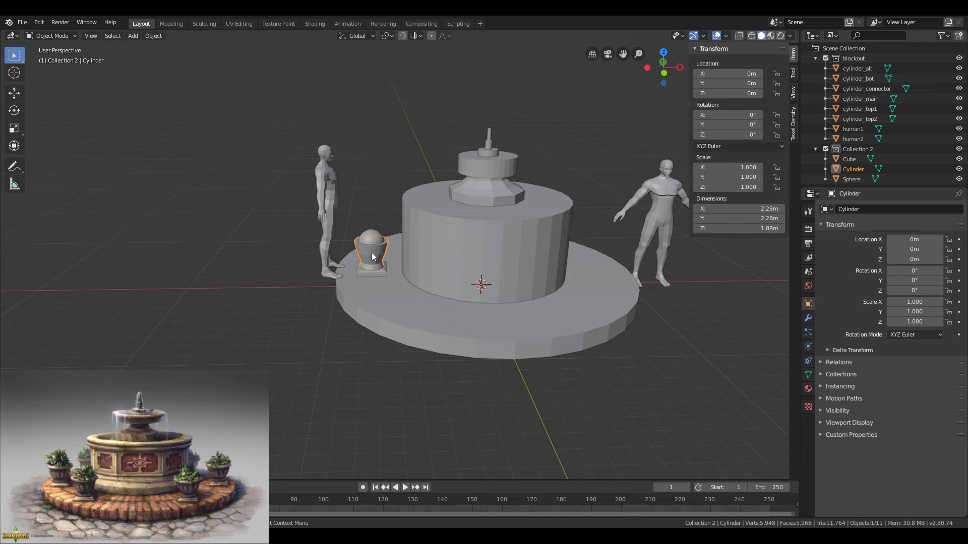
{"action": "key", "text": "ctrl+a"}
{"action": "left_click", "coordinate": [374, 271]}
Duplicate the sphere, pot and slab together in place and rotate the copy 180° about Z to the opposite side of the fountain.
{"action": "scroll", "coordinate": [374, 271], "scroll_direction": "up", "scroll_amount": 4}
{"action": "key", "text": "alt+a"}
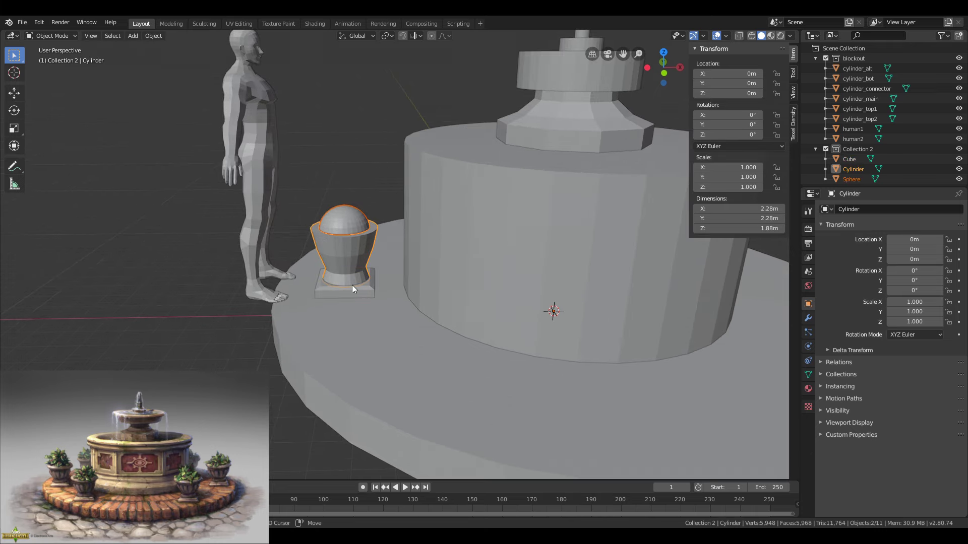
{"action": "left_click", "coordinate": [352, 287], "text": "shift"}
{"action": "middle_click_drag", "start_coordinate": [468, 278], "coordinate": [422, 263]}
{"action": "scroll", "coordinate": [453, 277], "scroll_direction": "down", "scroll_amount": 2}
{"action": "key", "text": "shift+d"}
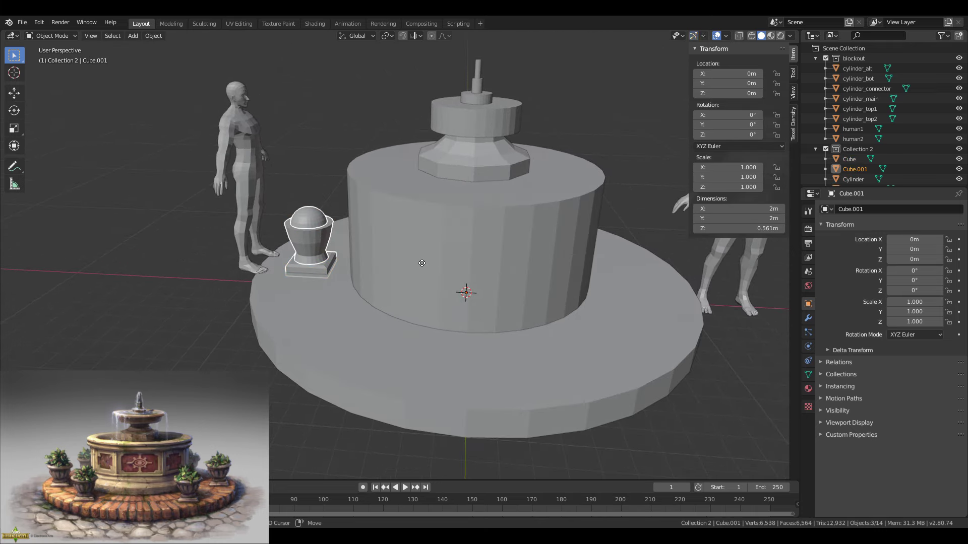
{"action": "right_click", "coordinate": [422, 263]}
{"action": "type", "text": "rz180"}
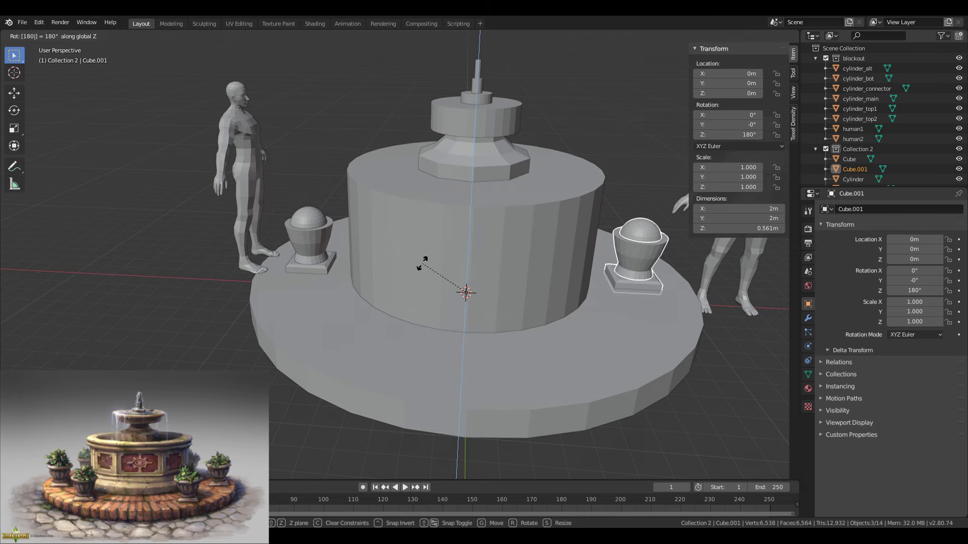
{"action": "key", "text": "Return"}
Duplicate the opposite planter in place and rotate the copy -60° about the global Z axis.
{"action": "middle_click_drag", "start_coordinate": [422, 264], "coordinate": [458, 284]}
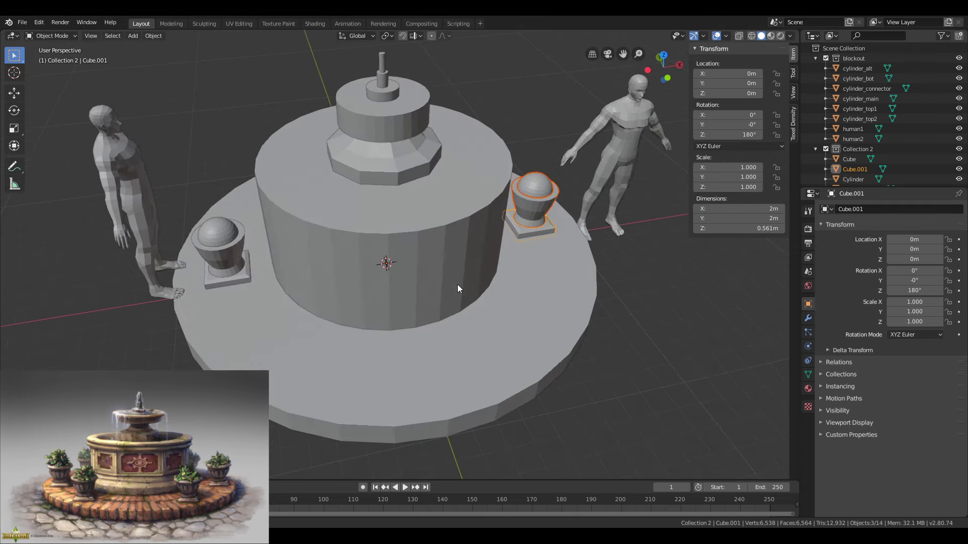
{"action": "middle_click_drag", "start_coordinate": [515, 303], "coordinate": [500, 297]}
{"action": "key", "text": "shift+d"}
{"action": "right_click", "coordinate": [500, 297]}
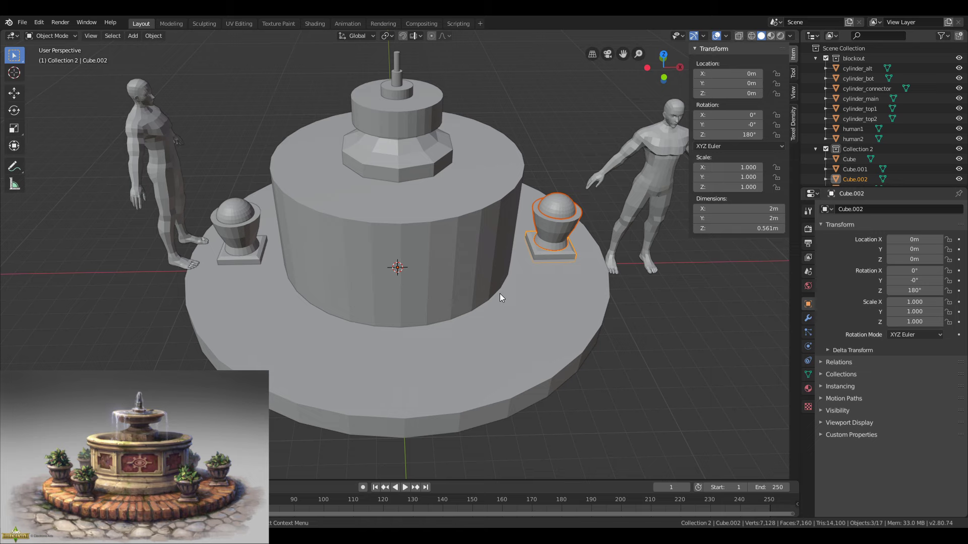
{"action": "type", "text": "rz30"}
{"action": "key", "text": "BackSpace"}
{"action": "key", "text": "BackSpace"}
{"action": "type", "text": "-60"}
{"action": "key", "text": "Return"}
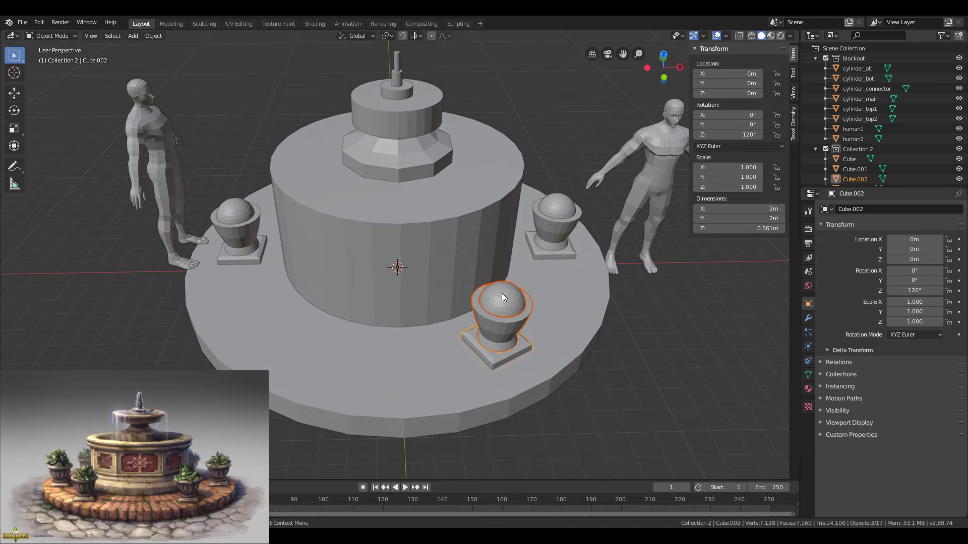
Duplicate the front planter in place and rotate this further copy by -60° to a Z rotation of 60°.
{"action": "key", "text": "shift+d"}
{"action": "right_click", "coordinate": [501, 292]}
{"action": "type", "text": "rz-60"}
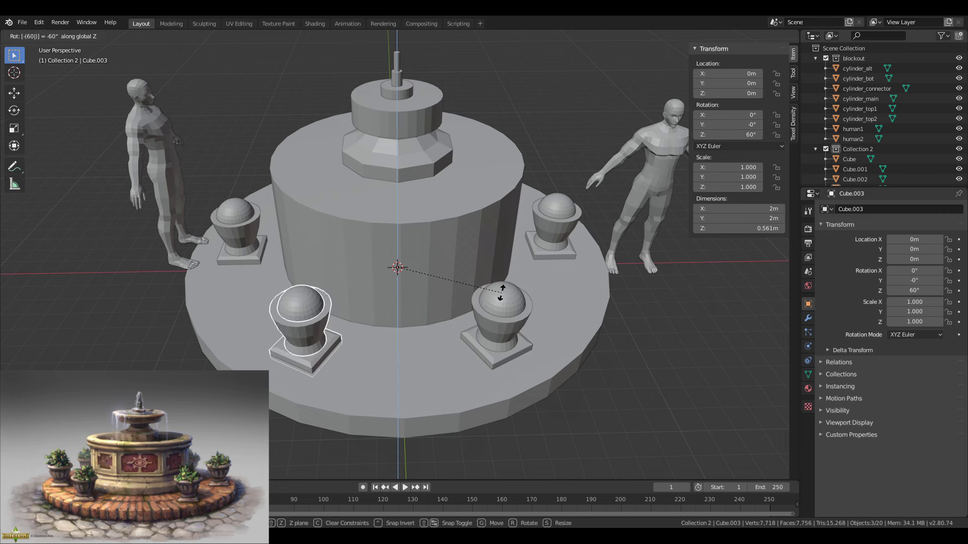
{"action": "key", "text": "Return"}
Rotate the newest planter copy a further -120° about Z, bringing it to the far side of the fountain.
{"action": "middle_click_drag", "start_coordinate": [501, 293], "coordinate": [561, 263]}
{"action": "scroll", "coordinate": [561, 262], "scroll_direction": "down", "scroll_amount": 3}
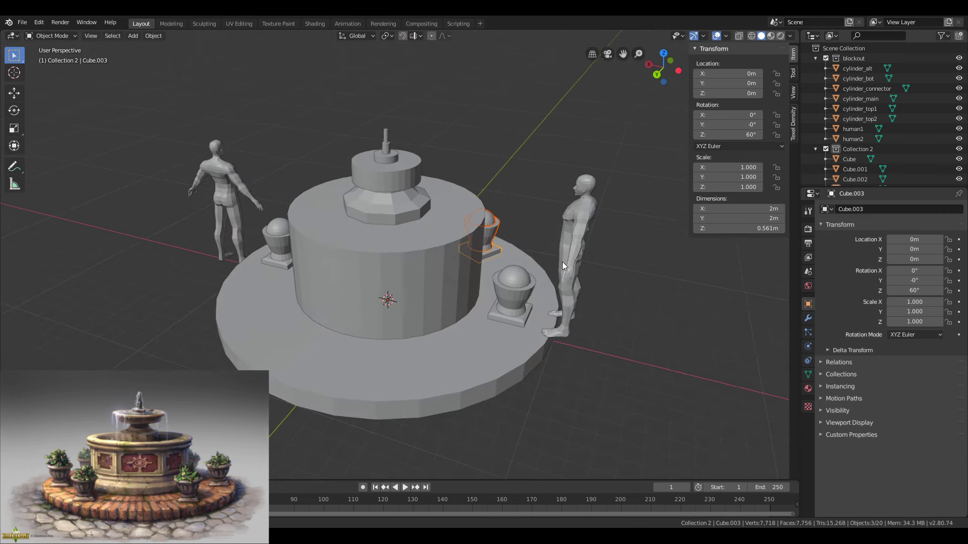
{"action": "type", "text": "rz-120"}
{"action": "key", "text": "Return"}
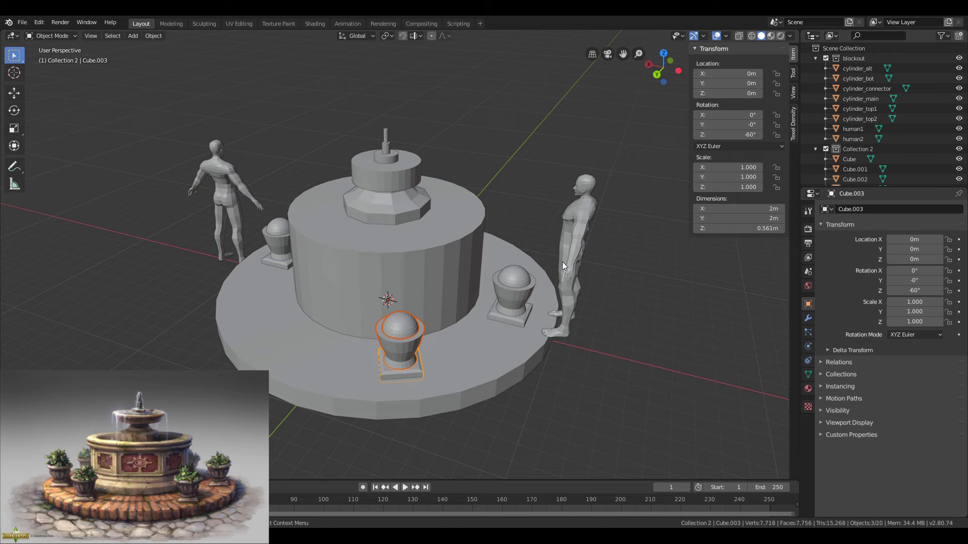
Duplicate the far-side planter in place and rotate the copy about Z to an angle of -120°.
{"action": "middle_click_drag", "start_coordinate": [561, 262], "coordinate": [635, 259]}
{"action": "key", "text": "shift+d"}
{"action": "right_click", "coordinate": [583, 265]}
{"action": "type", "text": "rz"}
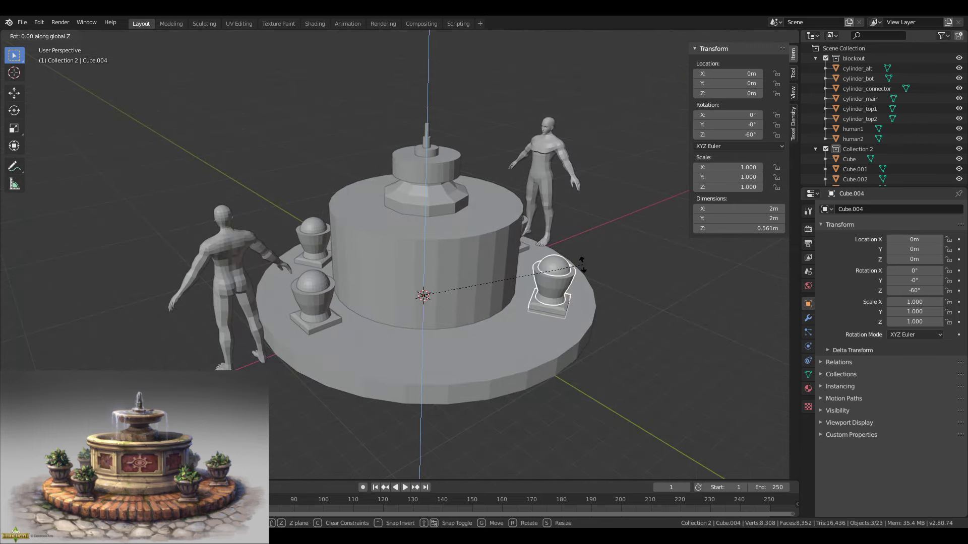
{"action": "type", "text": "-120"}
{"action": "key", "text": "Return"}
Duplicate the latest planter in place and rotate the copy 180° about Z into the remaining gap around the fountain.
{"action": "middle_click_drag", "start_coordinate": [583, 265], "coordinate": [543, 309]}
{"action": "key", "text": "shift+d"}
{"action": "right_click", "coordinate": [543, 309]}
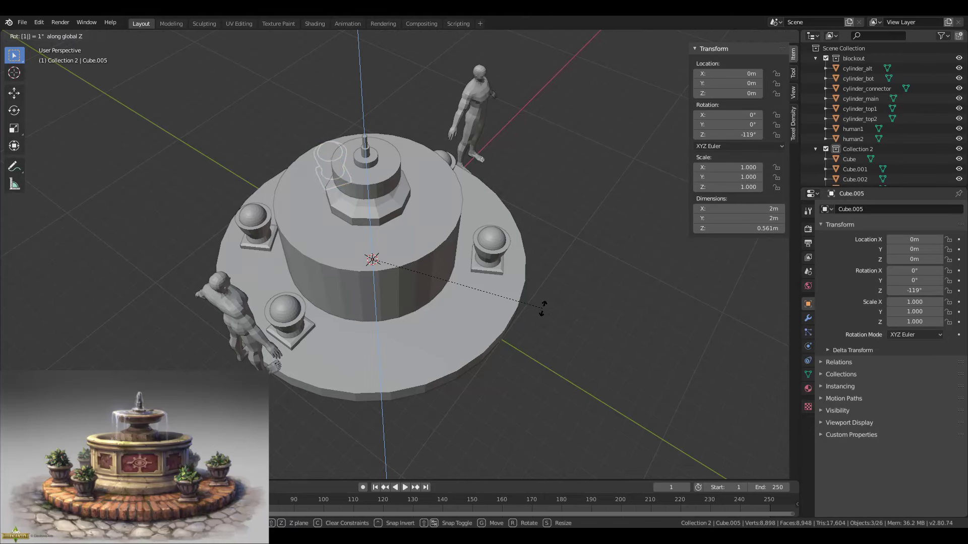
{"action": "type", "text": "rz180"}
{"action": "key", "text": "Return"}
{"action": "middle_click_drag", "start_coordinate": [397, 283], "coordinate": [458, 298]}
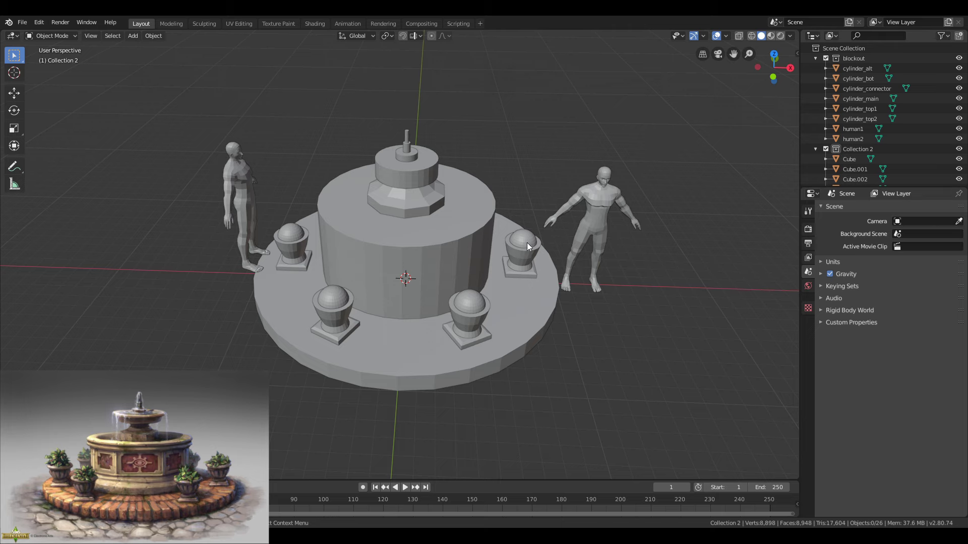
Duplicate the planter on the positive X side and move the copy over the neighbouring front planter, about X -3.60 m and Y -6.54 m.
{"action": "left_click", "coordinate": [523, 261]}
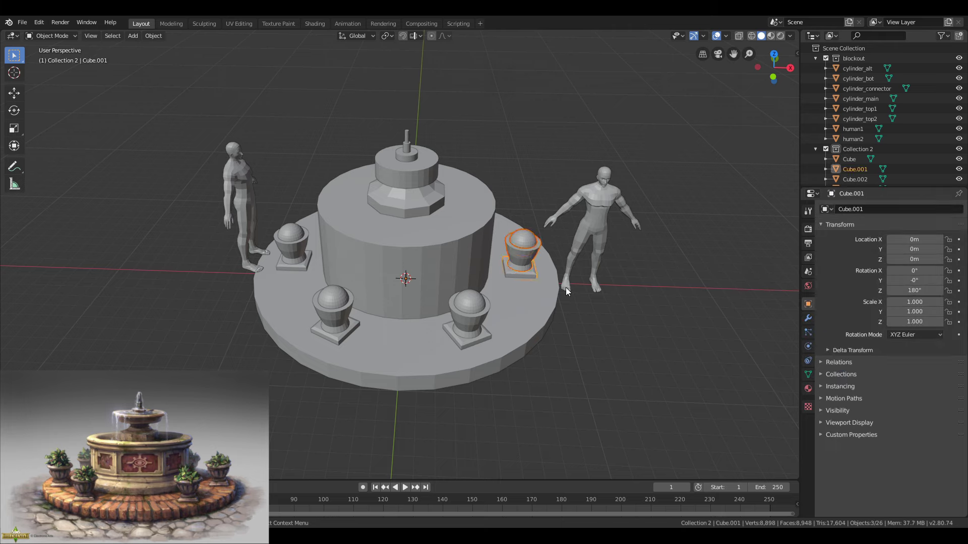
{"action": "key", "text": "shift+d"}
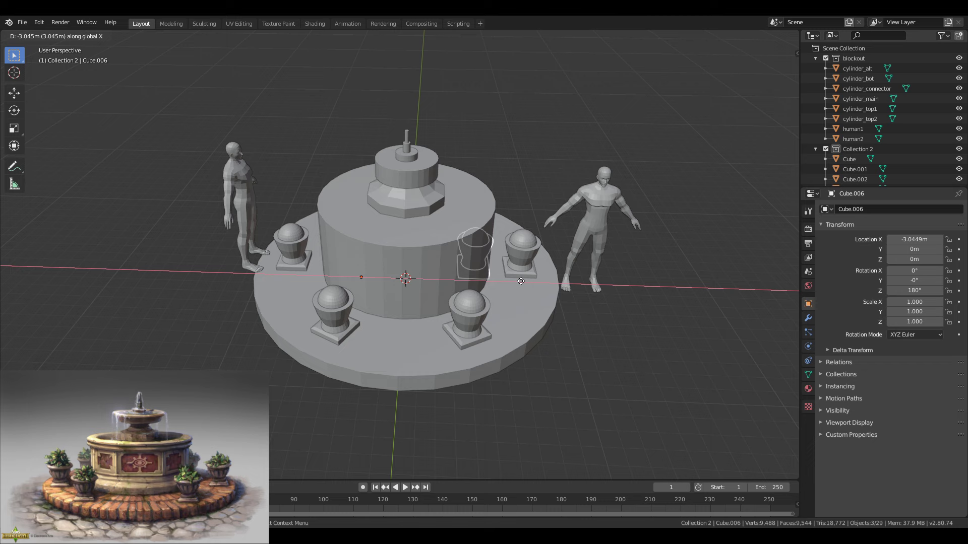
{"action": "key", "text": "y"}
{"action": "left_click", "coordinate": [517, 352]}
{"action": "scroll", "coordinate": [523, 355], "scroll_direction": "up", "scroll_amount": 5}
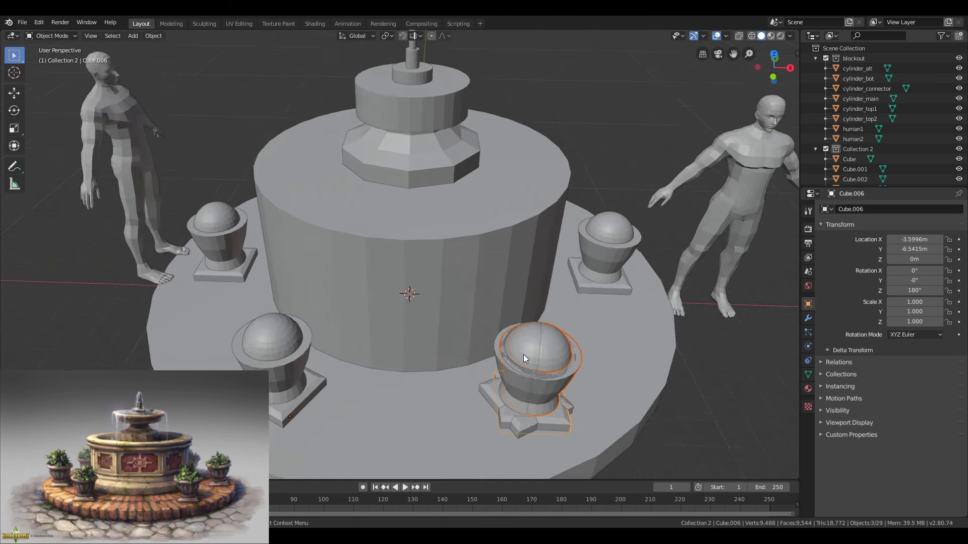
From the top view, align the copied planter with the front one at about X -3.74 m and Y -6.51 m.
{"action": "key", "text": "KP_7"}
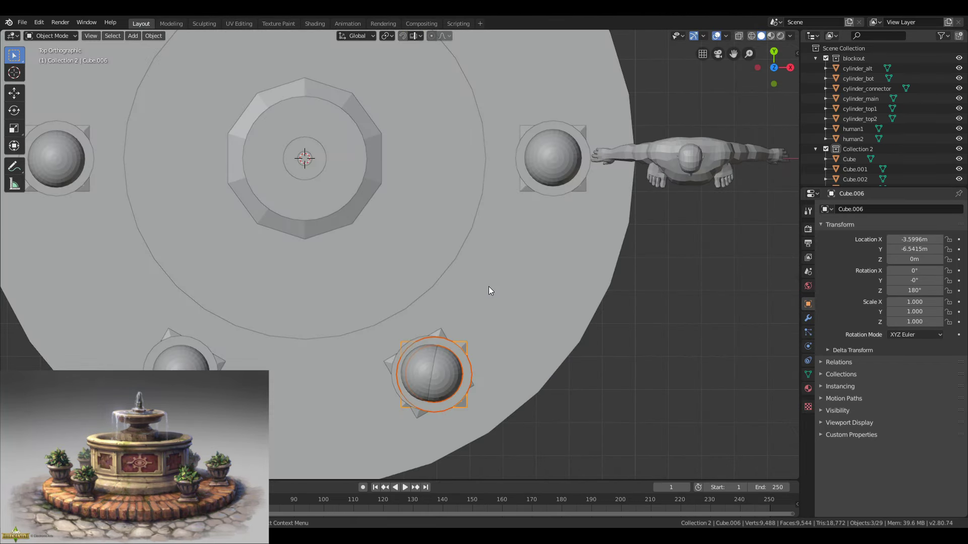
{"action": "key", "text": "g"}
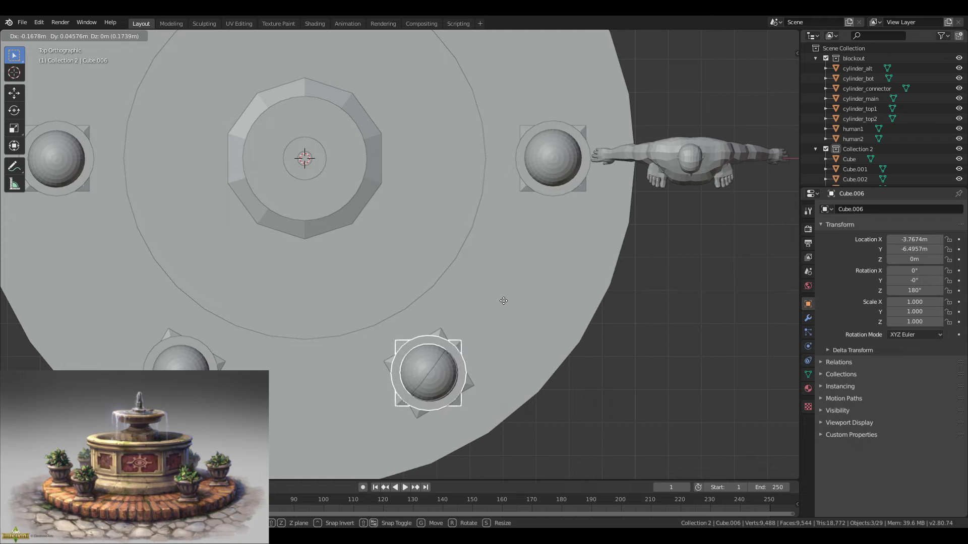
{"action": "left_click", "coordinate": [505, 300]}
{"action": "scroll", "coordinate": [903, 153], "scroll_direction": "down", "scroll_amount": 5}
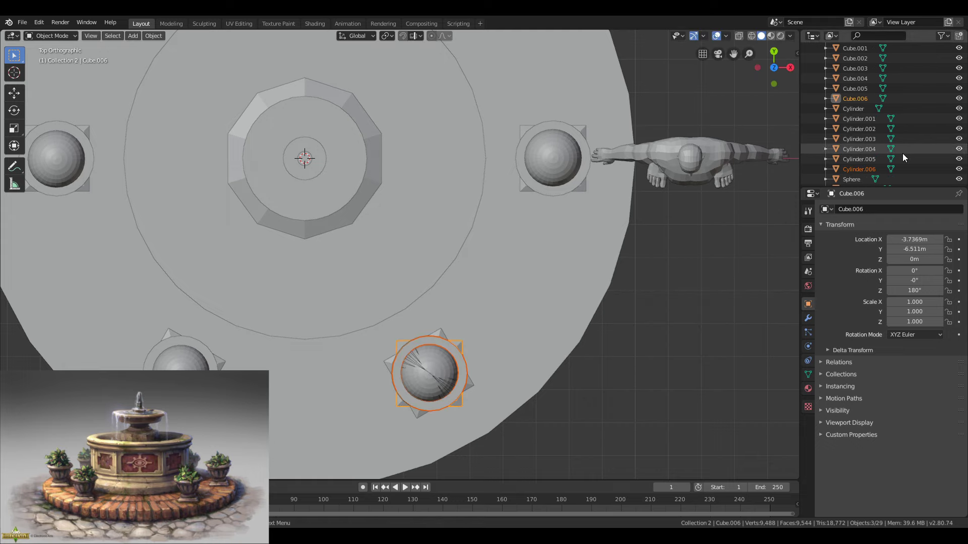
{"action": "middle_click_drag", "start_coordinate": [537, 327], "coordinate": [520, 255]}
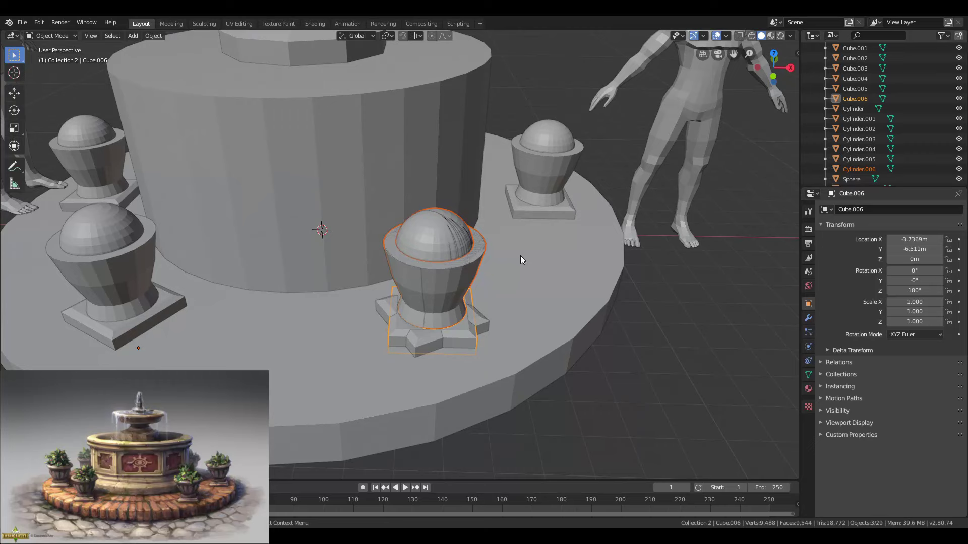
Raise the copied planter 5 m along Z and delete the rotated front planter beneath it.
{"action": "scroll", "coordinate": [520, 255], "scroll_direction": "up", "scroll_amount": 3}
{"action": "scroll", "coordinate": [522, 255], "scroll_direction": "down", "scroll_amount": 3}
{"action": "key", "text": "g"}
{"action": "key", "text": "z"}
{"action": "key", "text": "5"}
{"action": "key", "text": "Return"}
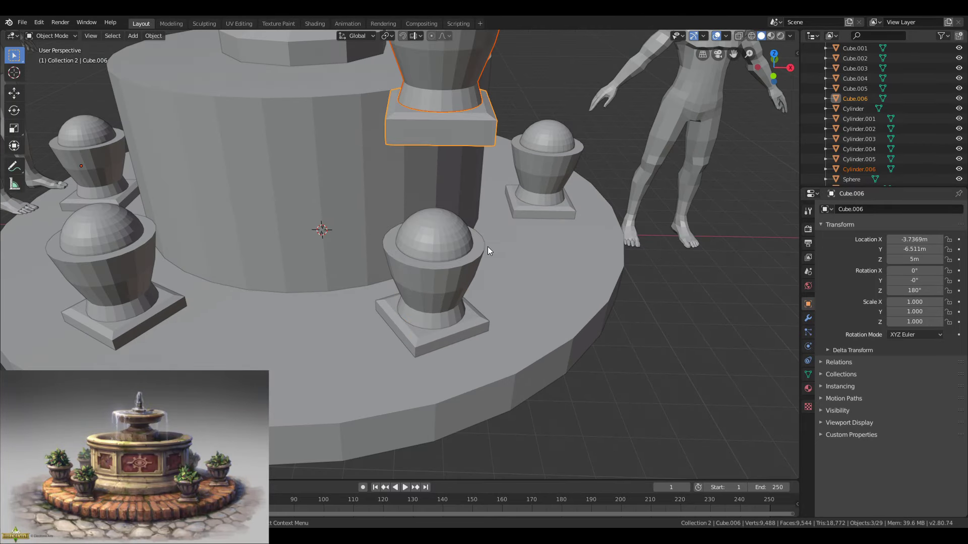
{"action": "left_click", "coordinate": [453, 241]}
{"action": "left_click", "coordinate": [436, 292], "text": "shift"}
{"action": "left_click", "coordinate": [432, 335], "text": "shift"}
{"action": "key", "text": "Delete"}
Select the base, pot and sphere of the raised planter and move them -5 m along Z onto the fountain base.
{"action": "left_click", "coordinate": [454, 116]}
{"action": "left_click", "coordinate": [452, 82], "text": "shift"}
{"action": "scroll", "coordinate": [452, 82], "scroll_direction": "down", "scroll_amount": 1}
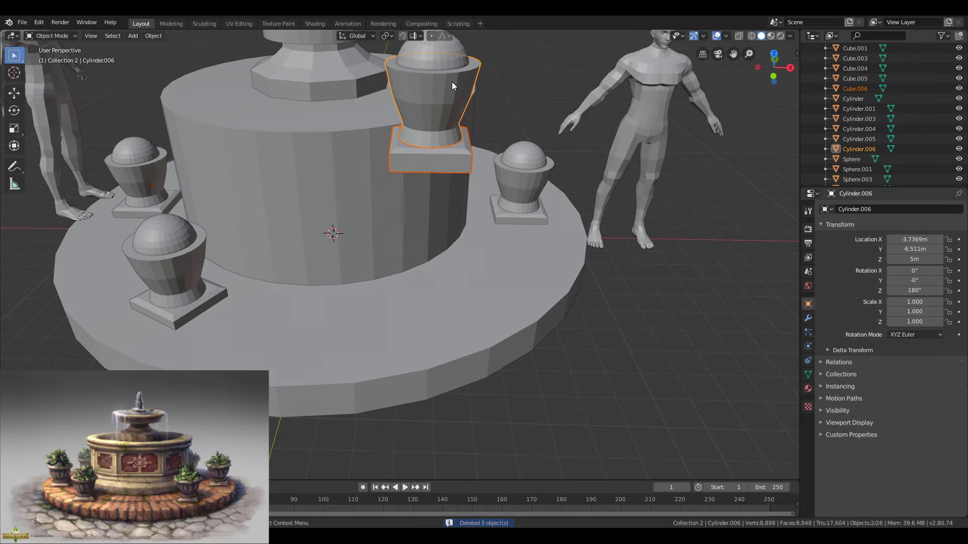
{"action": "left_click", "coordinate": [446, 65], "text": "shift"}
{"action": "key", "text": "g"}
{"action": "key", "text": "z"}
{"action": "key", "text": "minus"}
{"action": "key", "text": "5"}
{"action": "key", "text": "Return"}
From the top view, duplicate this planter and align the copy over the other front planter, about X -11.25 m and Y -6.54 m.
{"action": "middle_click_drag", "start_coordinate": [396, 233], "coordinate": [474, 247], "text": "shift"}
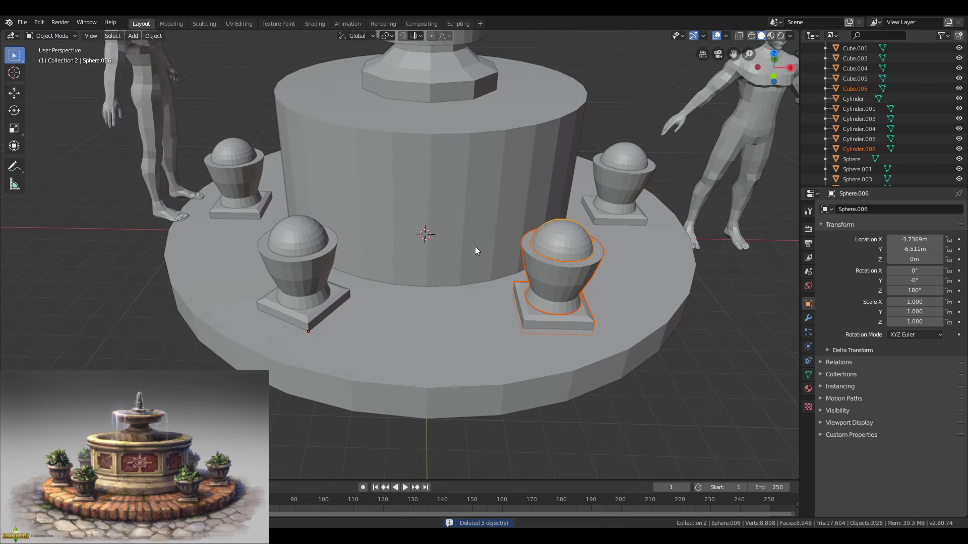
{"action": "key", "text": "KP_7"}
{"action": "key", "text": "shift+d"}
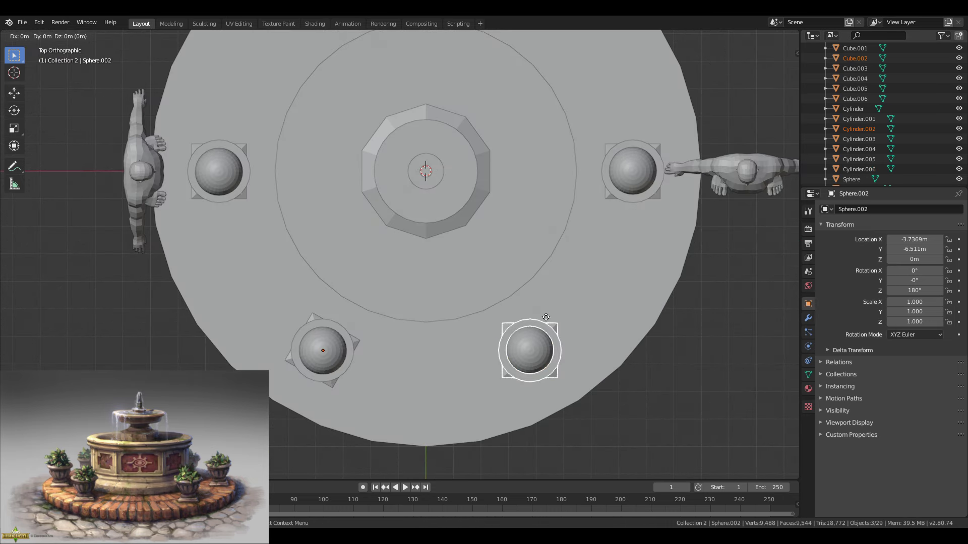
{"action": "left_click", "coordinate": [338, 319]}
{"action": "scroll", "coordinate": [334, 343], "scroll_direction": "up", "scroll_amount": 2}
{"action": "middle_click_drag", "start_coordinate": [332, 350], "coordinate": [388, 275], "text": "shift"}
{"action": "key", "text": "g"}
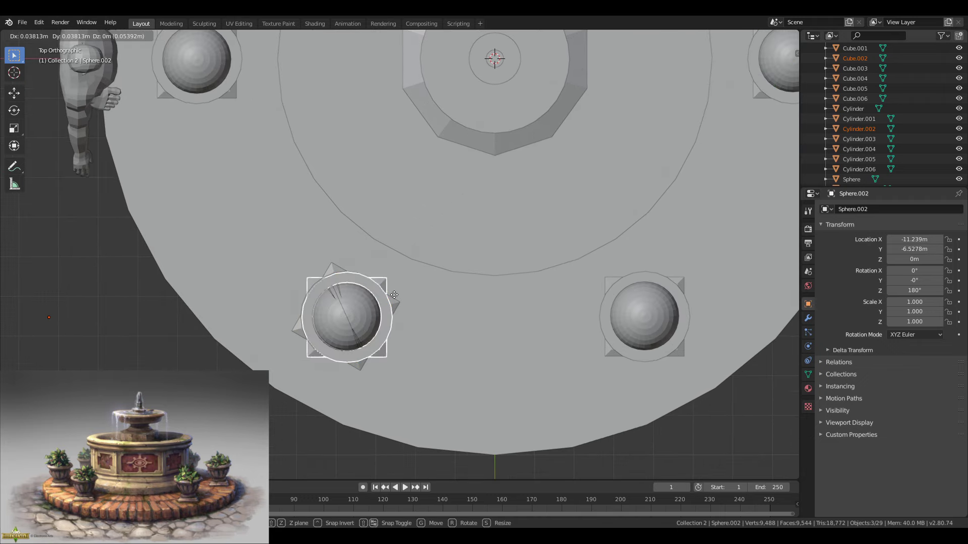
{"action": "left_click", "coordinate": [393, 295]}
Raise the second copied planter 5 m along Z and delete the rotated planter it covered on the negative X side of the front.
{"action": "scroll", "coordinate": [483, 335], "scroll_direction": "down", "scroll_amount": 5}
{"action": "middle_click_drag", "start_coordinate": [482, 335], "coordinate": [488, 237]}
{"action": "key", "text": "g"}
{"action": "key", "text": "z"}
{"action": "key", "text": "5"}
{"action": "key", "text": "Return"}
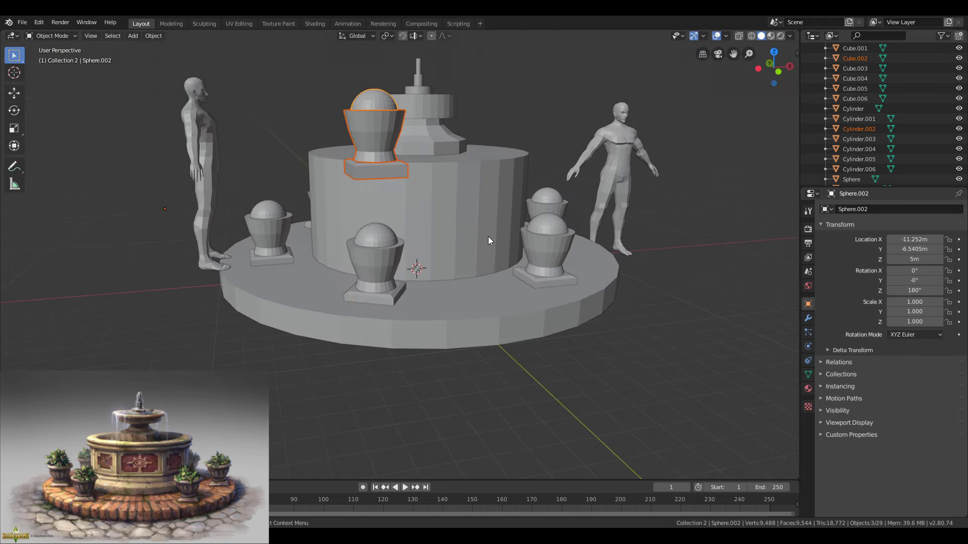
{"action": "left_click", "coordinate": [381, 242]}
{"action": "left_click", "coordinate": [379, 264], "text": "shift"}
{"action": "left_click", "coordinate": [379, 296], "text": "shift"}
{"action": "key", "text": "Delete"}
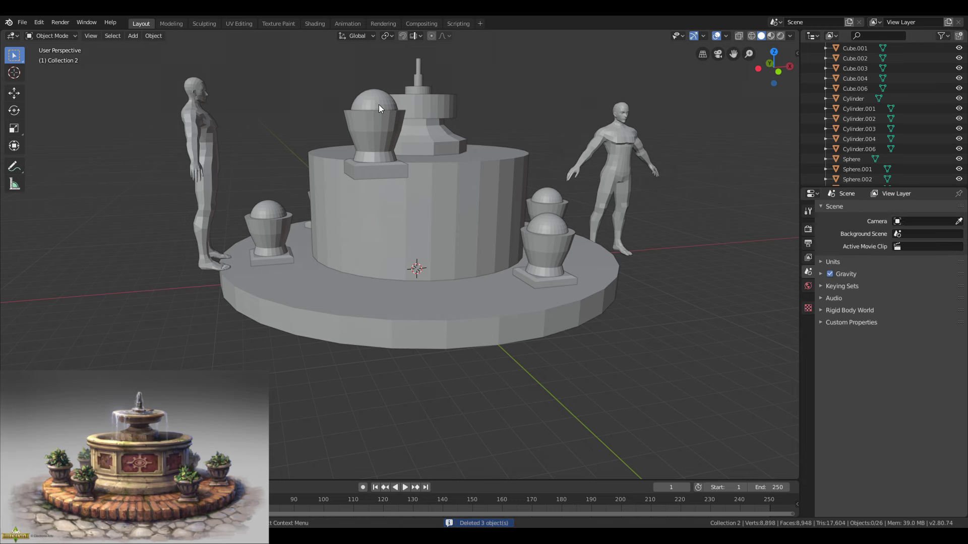
Select all three parts of the second raised planter and move them -5 m along Z back onto the base.
{"action": "left_click", "coordinate": [380, 104]}
{"action": "left_click", "coordinate": [379, 132], "text": "shift"}
{"action": "left_click", "coordinate": [378, 174], "text": "shift"}
{"action": "key", "text": "g"}
{"action": "key", "text": "z"}
{"action": "key", "text": "minus"}
{"action": "key", "text": "5"}
{"action": "key", "text": "Return"}
Select both front planters and duplicate them along Y onto the two far-side planters, at about Y 6.51 m.
{"action": "middle_click_drag", "start_coordinate": [378, 174], "coordinate": [285, 327]}
{"action": "left_click", "coordinate": [403, 204], "text": "shift"}
{"action": "left_click", "coordinate": [397, 198], "text": "shift"}
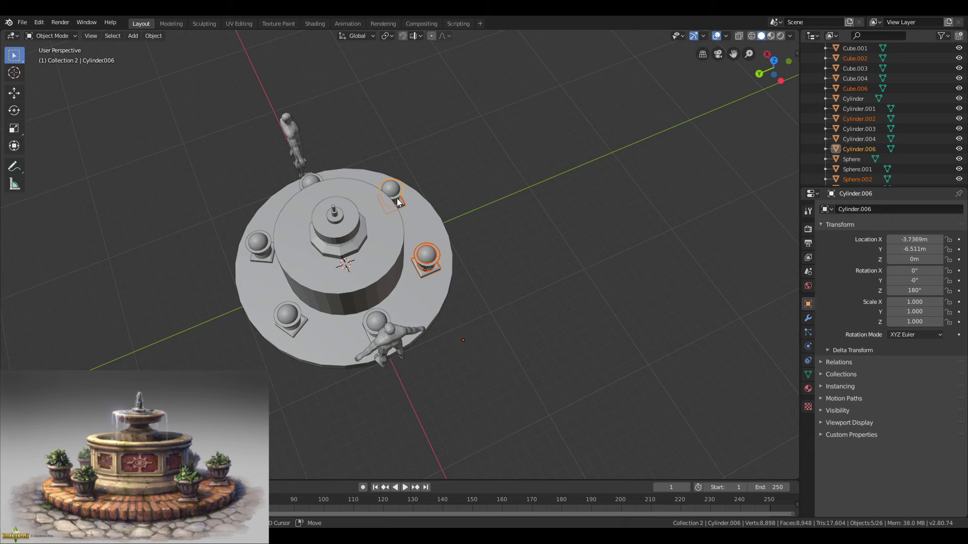
{"action": "left_click", "coordinate": [391, 189], "text": "shift"}
{"action": "key", "text": "shift+d"}
{"action": "key", "text": "y"}
{"action": "left_click", "coordinate": [326, 272]}
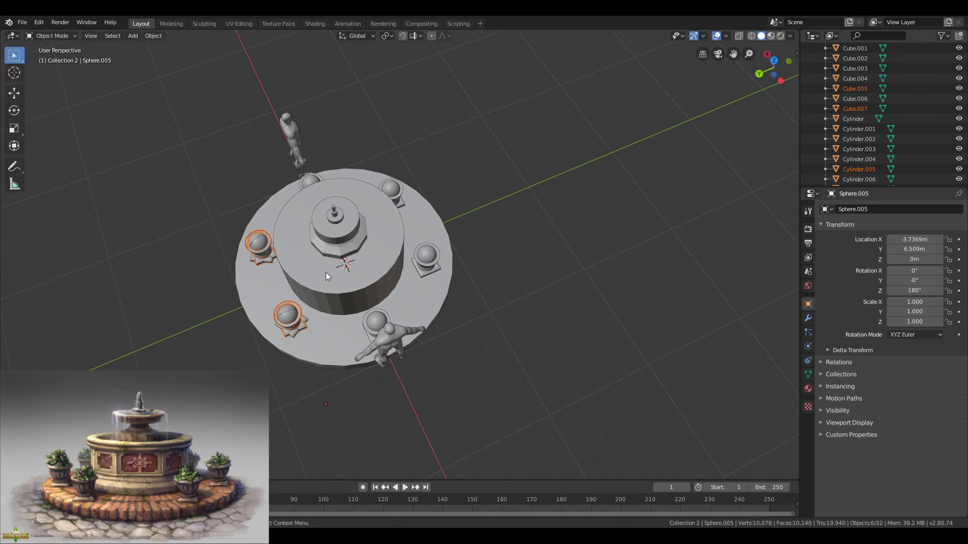
From the top view, align the duplicated pair with the far-side planters, at about X -3.79 m and Y 6.50 m.
{"action": "key", "text": "KP_7"}
{"action": "scroll", "coordinate": [417, 277], "scroll_direction": "up", "scroll_amount": 5}
{"action": "middle_click_drag", "start_coordinate": [416, 277], "coordinate": [411, 428], "text": "shift"}
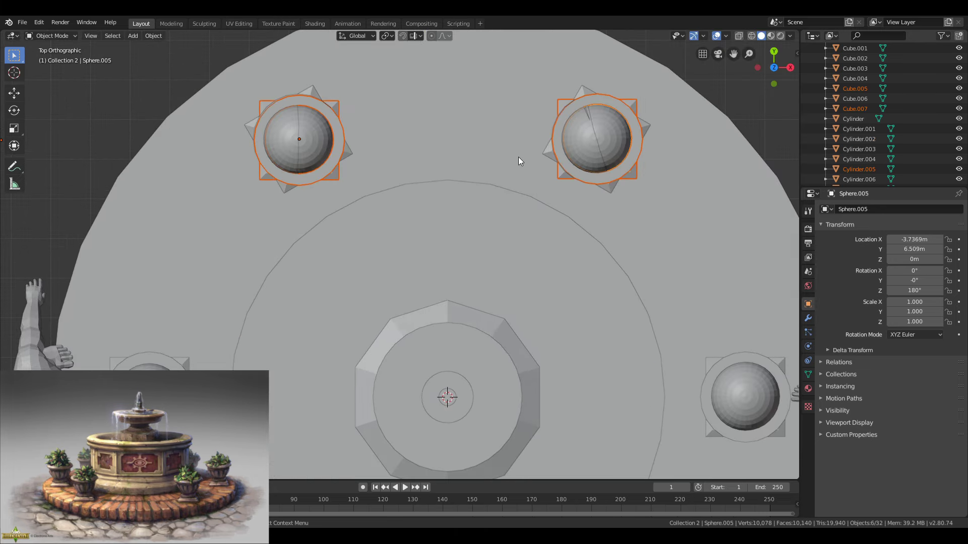
{"action": "key", "text": "g"}
{"action": "left_click", "coordinate": [516, 153]}
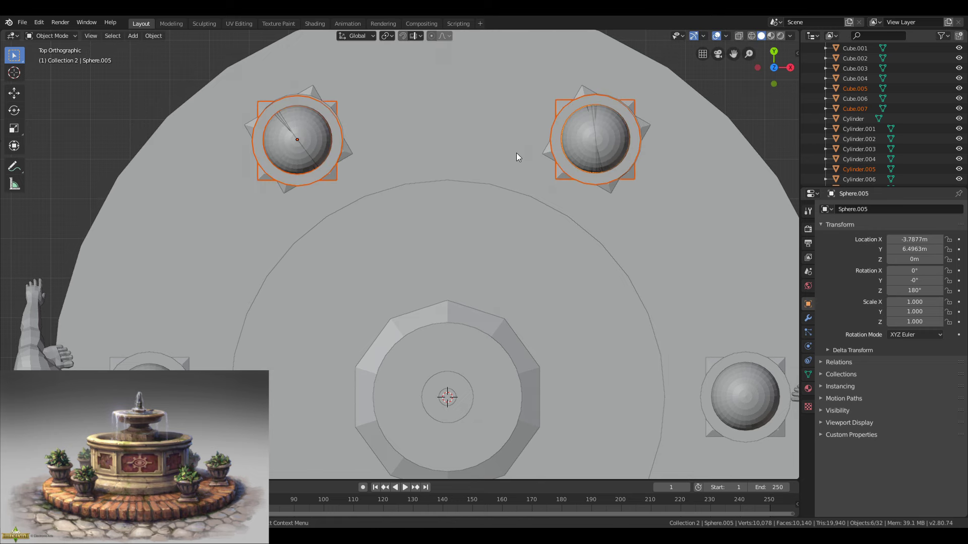
Raise the aligned pair 5 m along Z and delete the two rotated far-side planters beneath it.
{"action": "middle_click_drag", "start_coordinate": [517, 153], "coordinate": [427, 271]}
{"action": "left_click", "coordinate": [409, 319]}
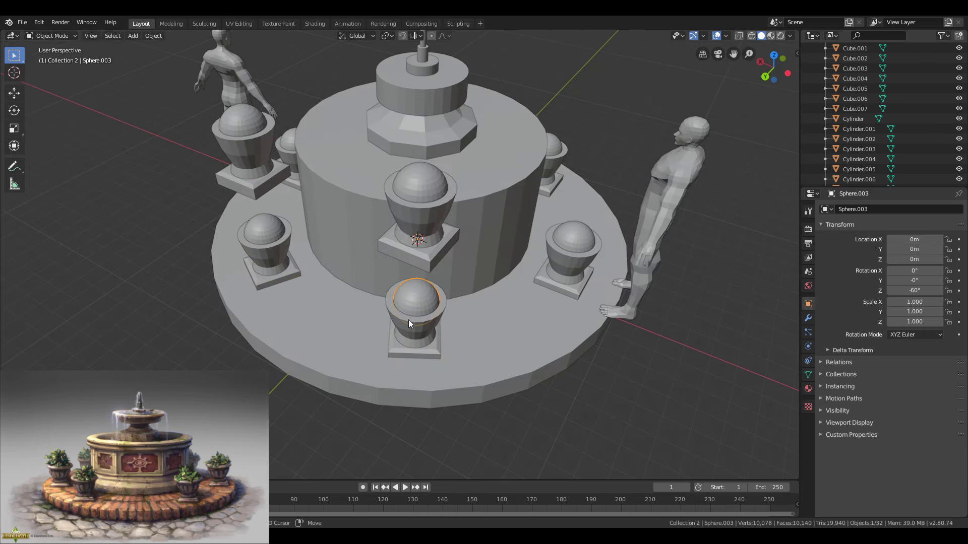
{"action": "key", "text": "Delete"}
Select all parts of the two raised far-side planters and move them -5 m along Z.
{"action": "left_click", "coordinate": [410, 253]}
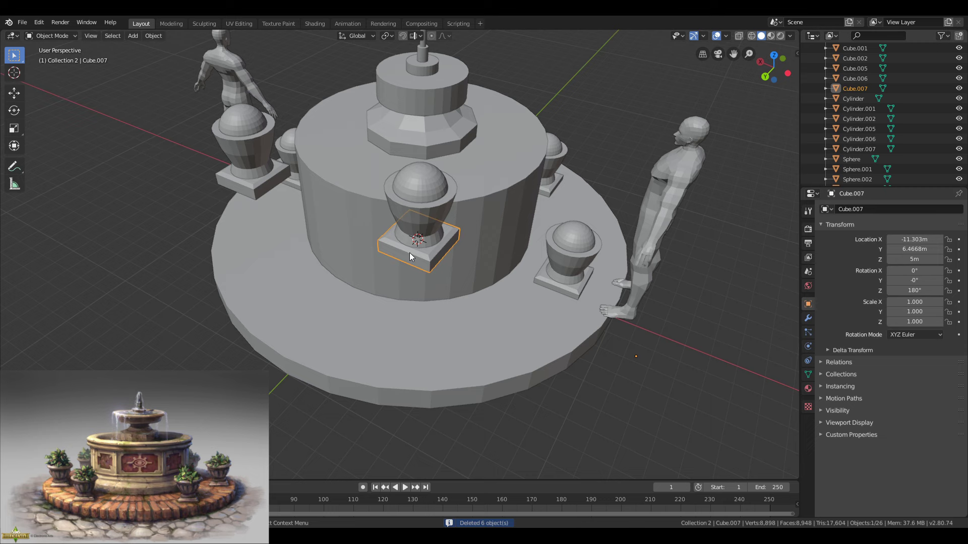
{"action": "left_click", "coordinate": [253, 128], "text": "shift"}
{"action": "type", "text": "gz-5"}
{"action": "key", "text": "Return"}
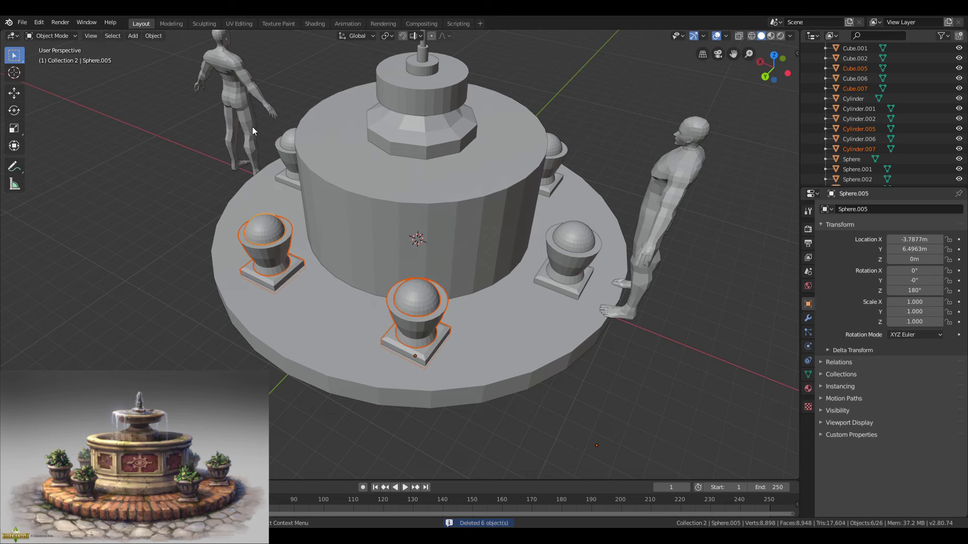
Move the human figure on the negative X side onto the base, about X -6.65 m and Y -3.87 m, and rotate it about Z.
{"action": "middle_click_drag", "start_coordinate": [225, 225], "coordinate": [305, 233]}
{"action": "left_click", "coordinate": [259, 212]}
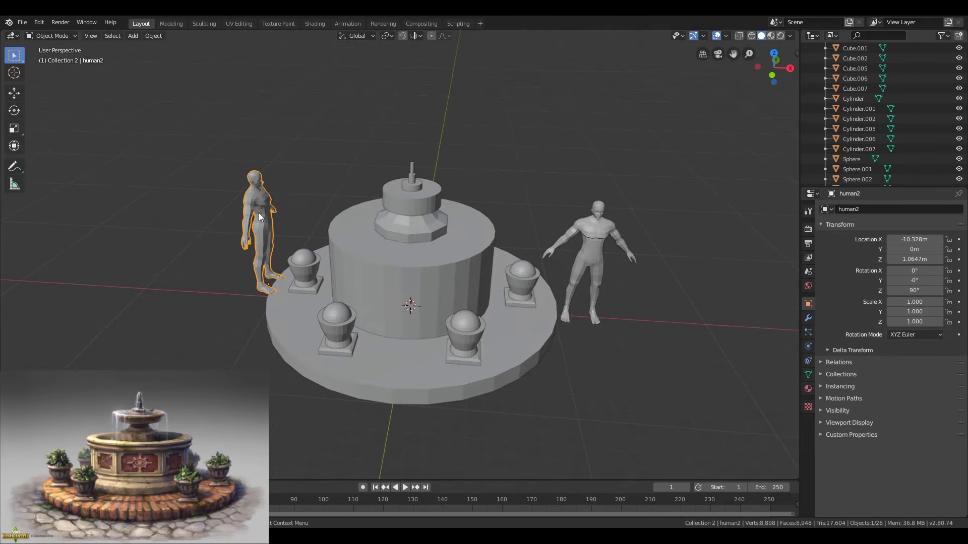
{"action": "key", "text": "KP_7"}
{"action": "key", "text": "g"}
{"action": "left_click", "coordinate": [308, 265]}
{"action": "key", "text": "r"}
{"action": "key", "text": "z"}
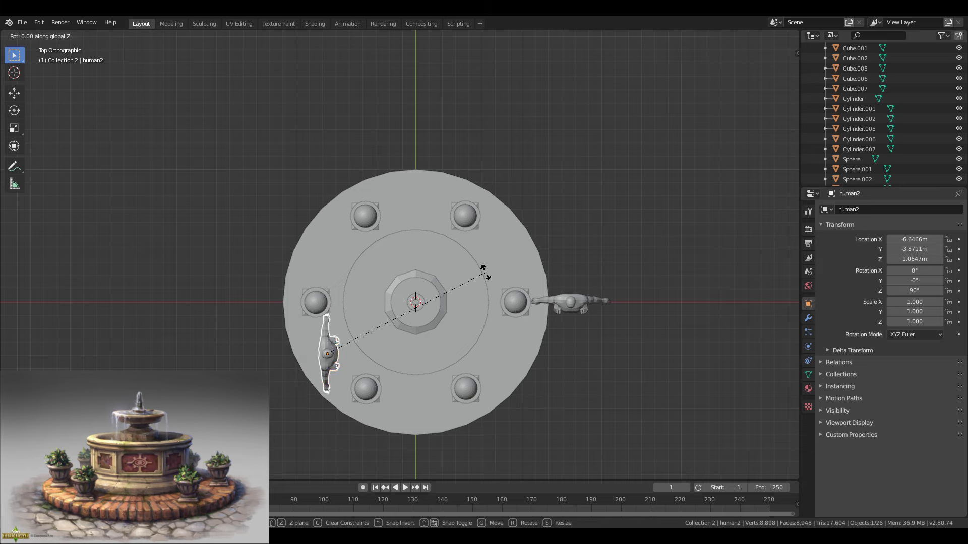
{"action": "left_click", "coordinate": [421, 220]}
Lower the main cylinder, the connector and the top pieces together by about 0.07 m along Z.
{"action": "middle_click_drag", "start_coordinate": [519, 264], "coordinate": [458, 194]}
{"action": "scroll", "coordinate": [448, 201], "scroll_direction": "up", "scroll_amount": 2}
{"action": "left_click", "coordinate": [404, 239]}
{"action": "left_click", "coordinate": [403, 205], "text": "shift"}
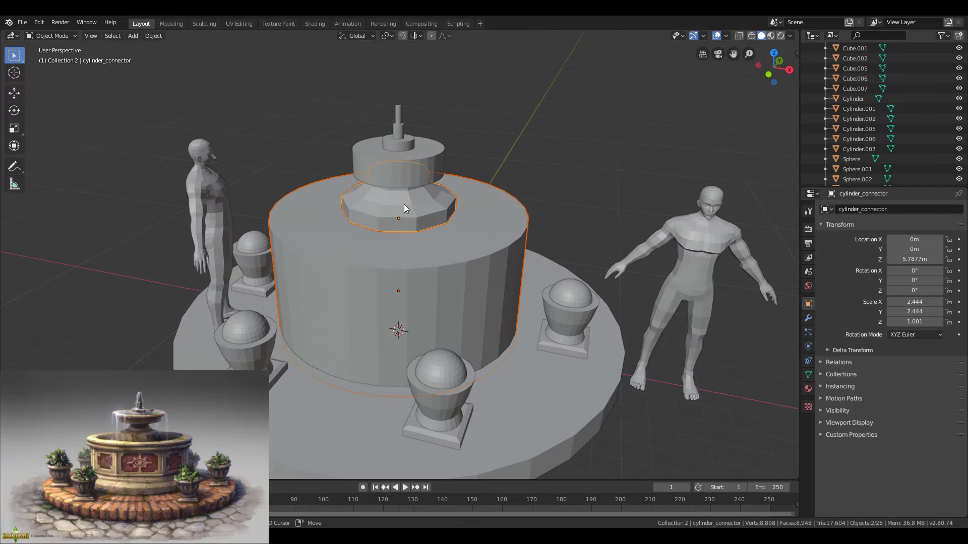
{"action": "middle_click_drag", "start_coordinate": [403, 204], "coordinate": [417, 138]}
{"action": "left_click", "coordinate": [415, 123], "text": "shift"}
{"action": "left_click", "coordinate": [413, 103], "text": "shift"}
{"action": "key", "text": "g"}
{"action": "key", "text": "z"}
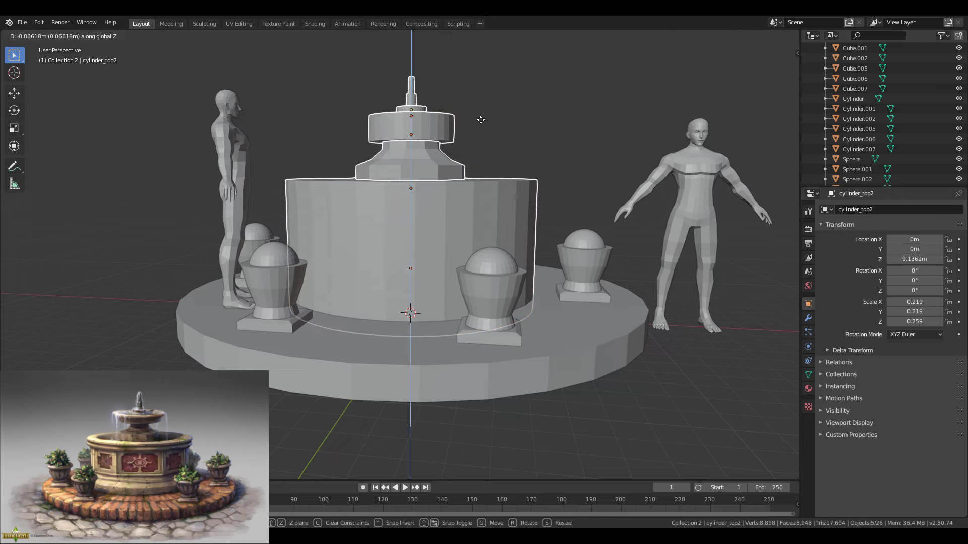
{"action": "left_click", "coordinate": [480, 122]}
{"action": "left_click", "coordinate": [549, 101]}
Join the sphere, pot and base of the planter on the negative X side into one object.
{"action": "scroll", "coordinate": [473, 150], "scroll_direction": "down", "scroll_amount": 4}
{"action": "middle_click_drag", "start_coordinate": [550, 102], "coordinate": [447, 167]}
{"action": "scroll", "coordinate": [453, 205], "scroll_direction": "up", "scroll_amount": 4}
{"action": "middle_click_drag", "start_coordinate": [467, 211], "coordinate": [481, 173], "text": "shift"}
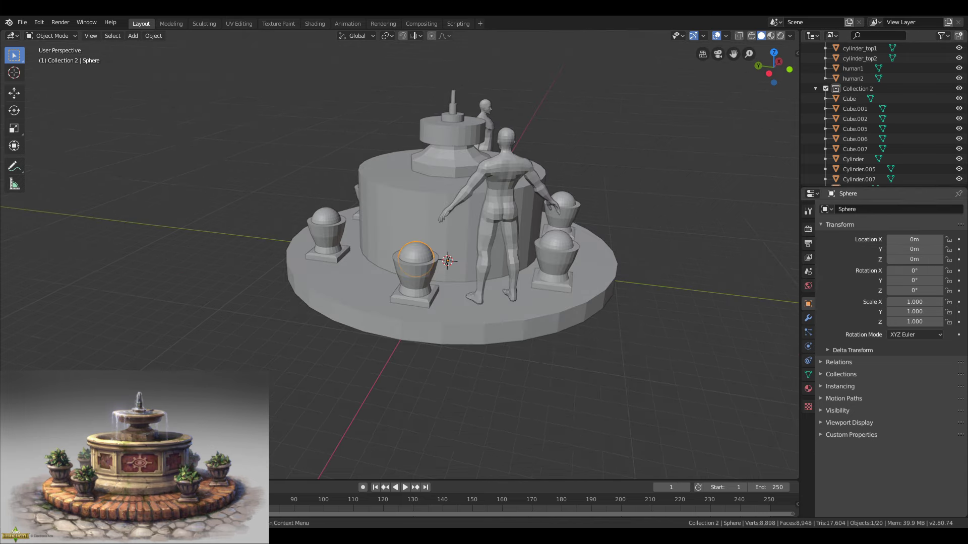
{"action": "middle_click_drag", "start_coordinate": [554, 242], "coordinate": [489, 297]}
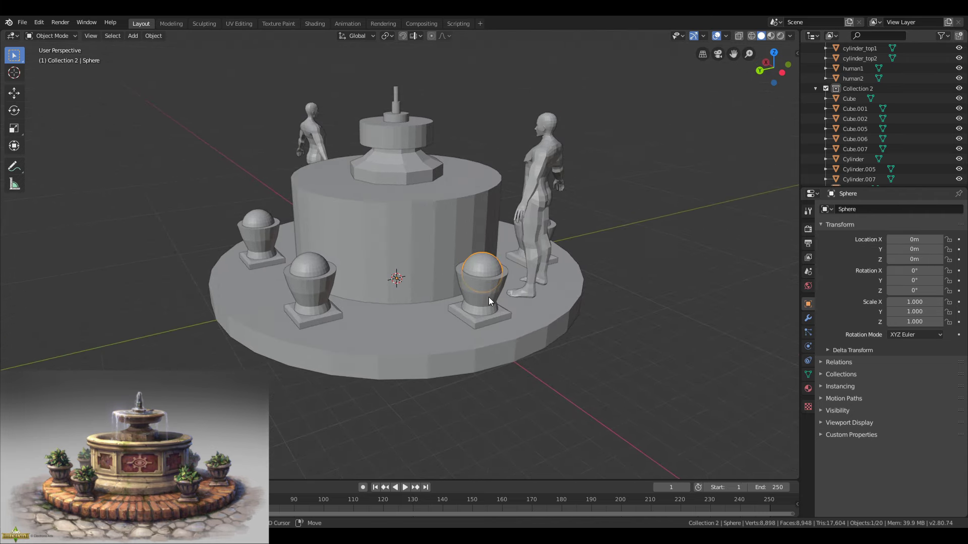
{"action": "left_click", "coordinate": [489, 298]}
{"action": "key", "text": "ctrl+j"}
Join the sphere, pot and base of the adjacent planter on the positive Y side into one object.
{"action": "left_click", "coordinate": [314, 269]}
{"action": "left_click", "coordinate": [316, 295], "text": "shift"}
{"action": "left_click", "coordinate": [316, 322], "text": "shift"}
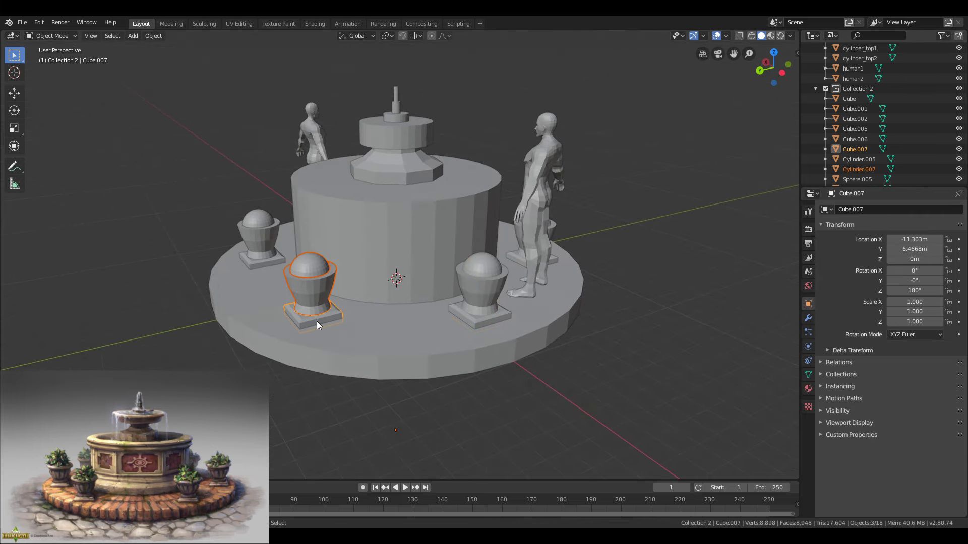
{"action": "key", "text": "ctrl+j"}
Join the parts of the last unjoined planter into one object and check the other planters by selecting them individually.
{"action": "middle_click_drag", "start_coordinate": [313, 292], "coordinate": [320, 286]}
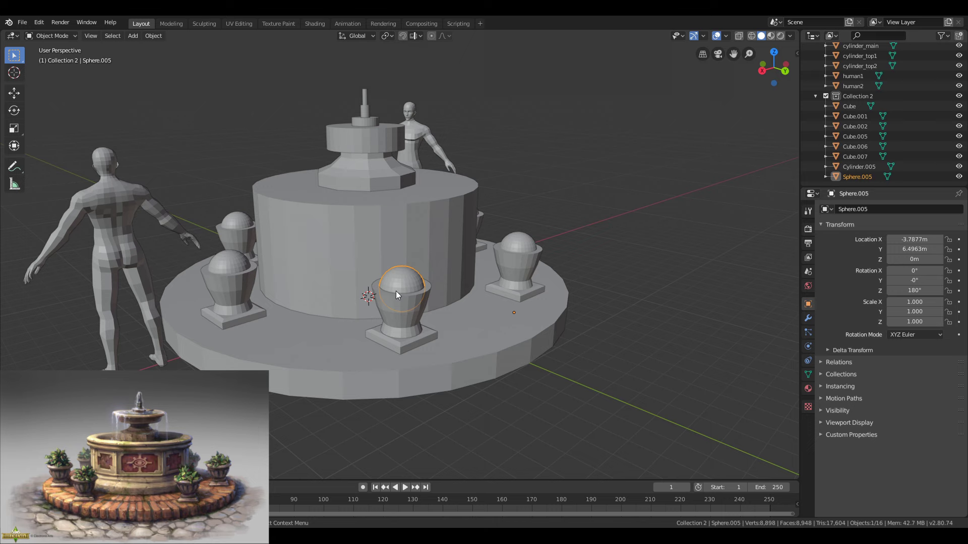
{"action": "left_click", "coordinate": [398, 342]}
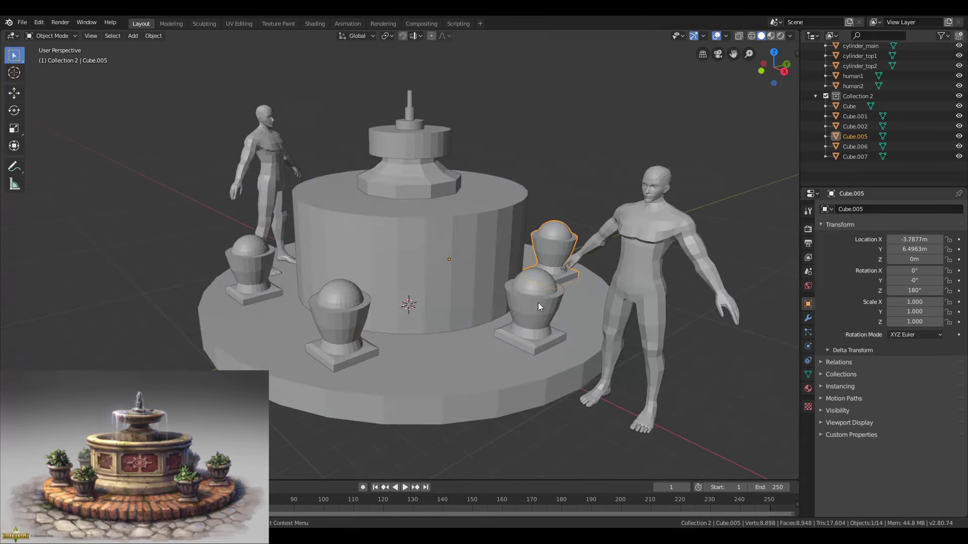
{"action": "left_click", "coordinate": [529, 307]}
{"action": "left_click", "coordinate": [337, 302]}
{"action": "left_click", "coordinate": [249, 281]}
{"action": "middle_click_drag", "start_coordinate": [368, 306], "coordinate": [395, 314]}
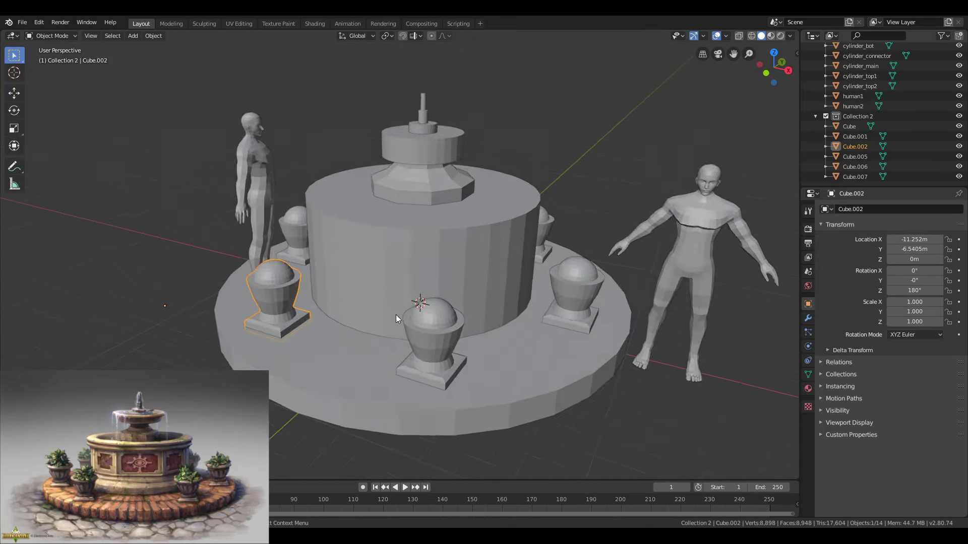
Select all six planters and apply their location and rotation, checking individual planters.
{"action": "scroll", "coordinate": [395, 315], "scroll_direction": "down", "scroll_amount": 2}
{"action": "left_click", "coordinate": [508, 282]}
{"action": "left_click", "coordinate": [322, 282], "text": "shift"}
{"action": "left_click", "coordinate": [328, 235], "text": "shift"}
{"action": "middle_click_drag", "start_coordinate": [392, 219], "coordinate": [397, 285]}
{"action": "left_click", "coordinate": [416, 180], "text": "shift"}
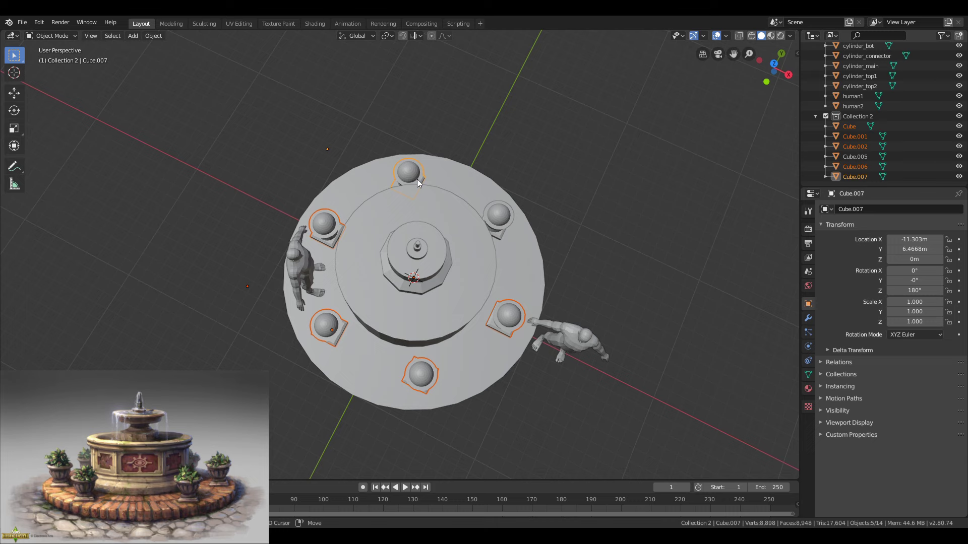
{"action": "middle_click_drag", "start_coordinate": [579, 280], "coordinate": [570, 220]}
{"action": "key", "text": "ctrl+a"}
{"action": "left_click", "coordinate": [595, 241]}
{"action": "left_click", "coordinate": [573, 237]}
{"action": "left_click", "coordinate": [507, 318]}
{"action": "scroll", "coordinate": [506, 318], "scroll_direction": "up", "scroll_amount": 1}
{"action": "left_click", "coordinate": [461, 316]}
{"action": "left_click", "coordinate": [507, 256]}
Select all six planters around the fountain and join them into a single object.
{"action": "left_click", "coordinate": [473, 323]}
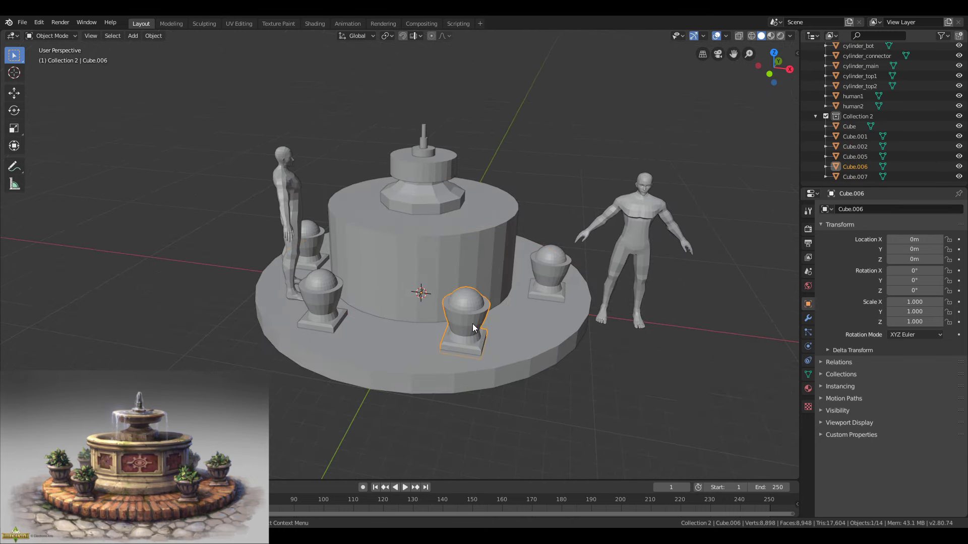
{"action": "middle_click_drag", "start_coordinate": [479, 277], "coordinate": [449, 318]}
{"action": "left_click", "coordinate": [298, 309], "text": "shift"}
{"action": "left_click", "coordinate": [318, 209], "text": "shift"}
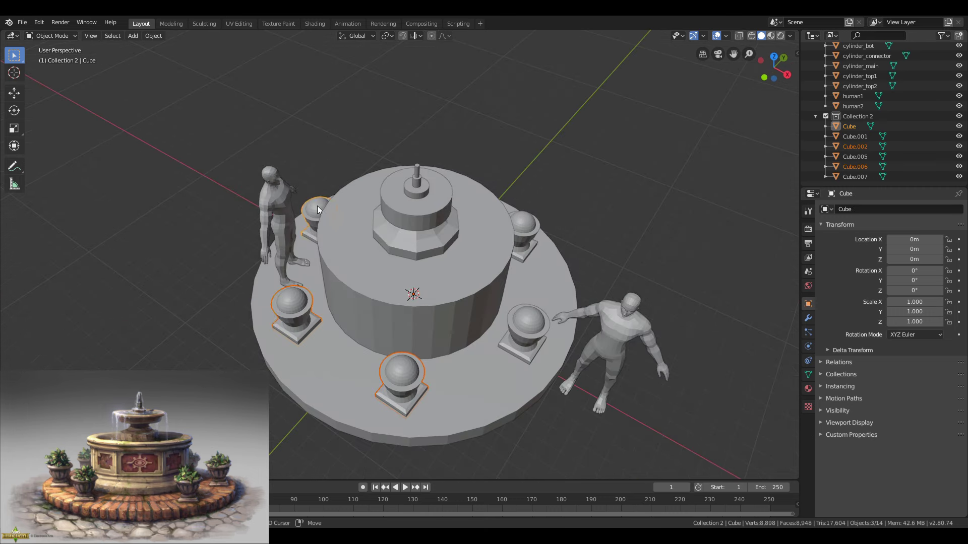
{"action": "middle_click_drag", "start_coordinate": [317, 208], "coordinate": [336, 241]}
{"action": "left_click", "coordinate": [420, 164], "text": "shift"}
{"action": "left_click", "coordinate": [520, 316], "text": "shift"}
{"action": "middle_click_drag", "start_coordinate": [520, 315], "coordinate": [483, 328]}
{"action": "key", "text": "ctrl+j"}
{"action": "left_click", "coordinate": [483, 328]}
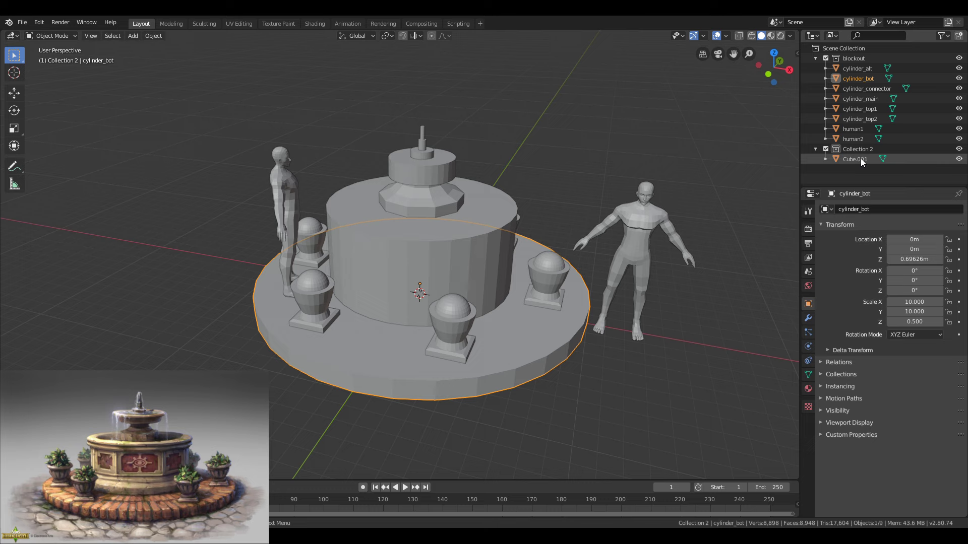
Rename the joined planter object as flowers.
{"action": "double_click", "coordinate": [859, 160]}
{"action": "type", "text": "flowers"}
{"action": "key", "text": "Return"}
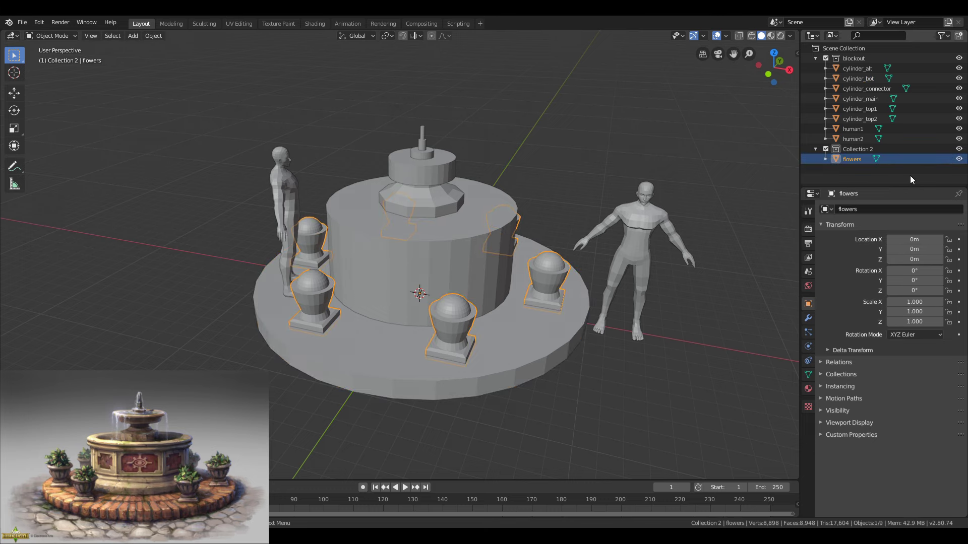
Move the flowers object into the blockout collection and save the file fountain.blend.
{"action": "left_click_drag", "start_coordinate": [861, 159], "coordinate": [857, 58]}
{"action": "left_click", "coordinate": [624, 200]}
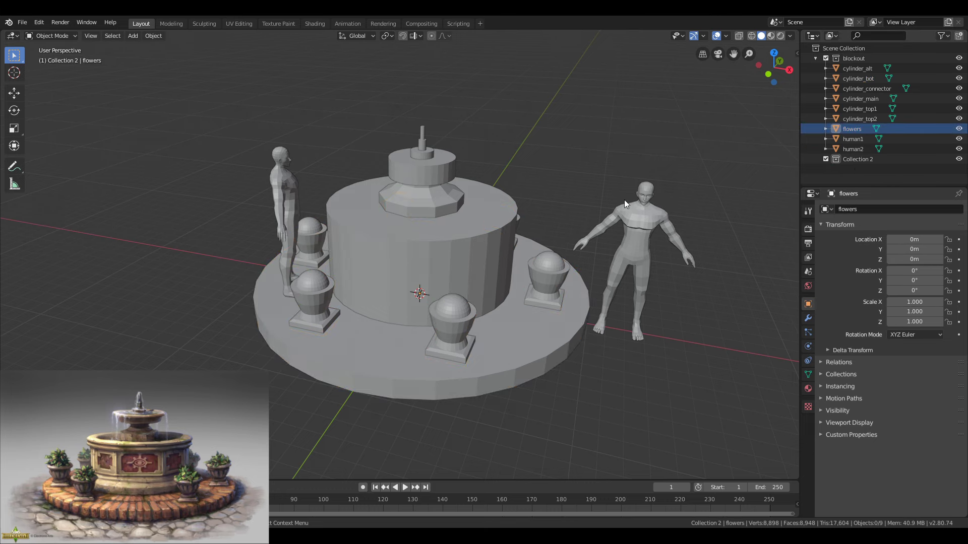
{"action": "middle_click_drag", "start_coordinate": [624, 200], "coordinate": [607, 275]}
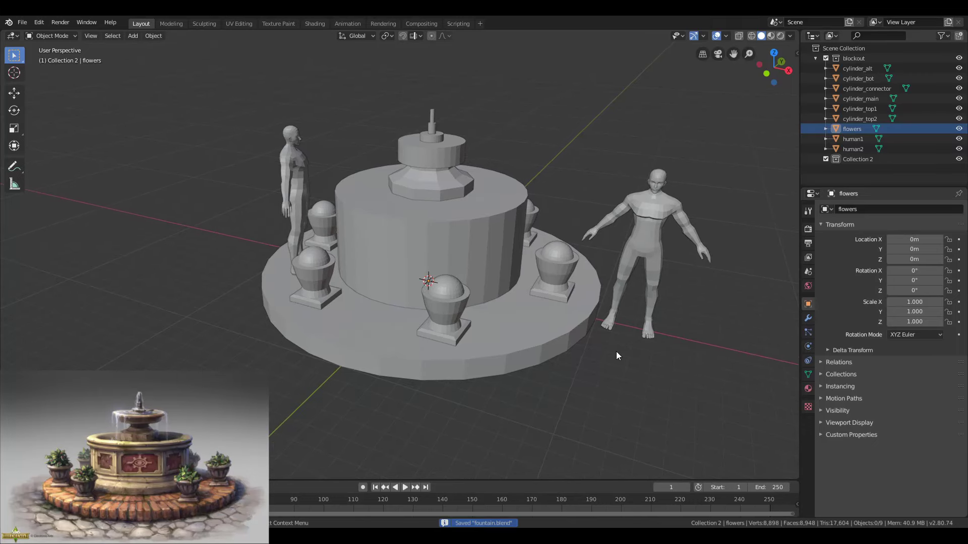